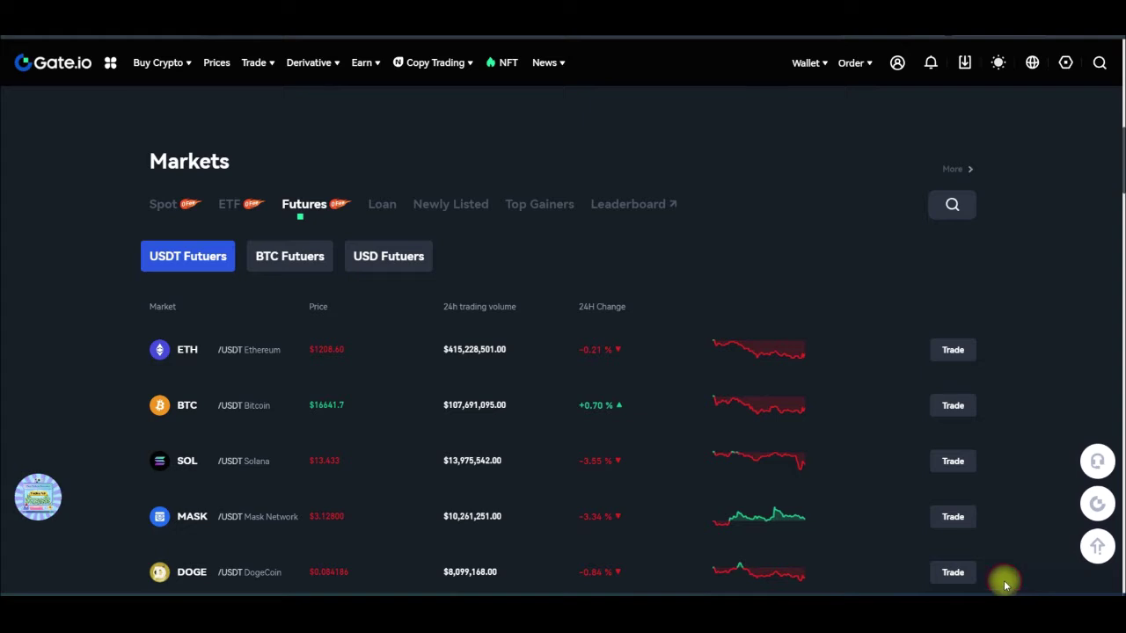
{"action": "mouse_move", "coordinate": [157, 227]}
{"action": "left_mouse_down"}
{"action": "mouse_move", "coordinate": [208, 191]}
{"action": "mouse_move", "coordinate": [136, 223]}
{"action": "left_mouse_up"}
{"action": "mouse_move", "coordinate": [214, 221]}
{"action": "left_mouse_down"}
{"action": "mouse_move", "coordinate": [262, 219]}
{"action": "mouse_move", "coordinate": [191, 181]}
{"action": "mouse_move", "coordinate": [223, 230]}
{"action": "left_mouse_up"}
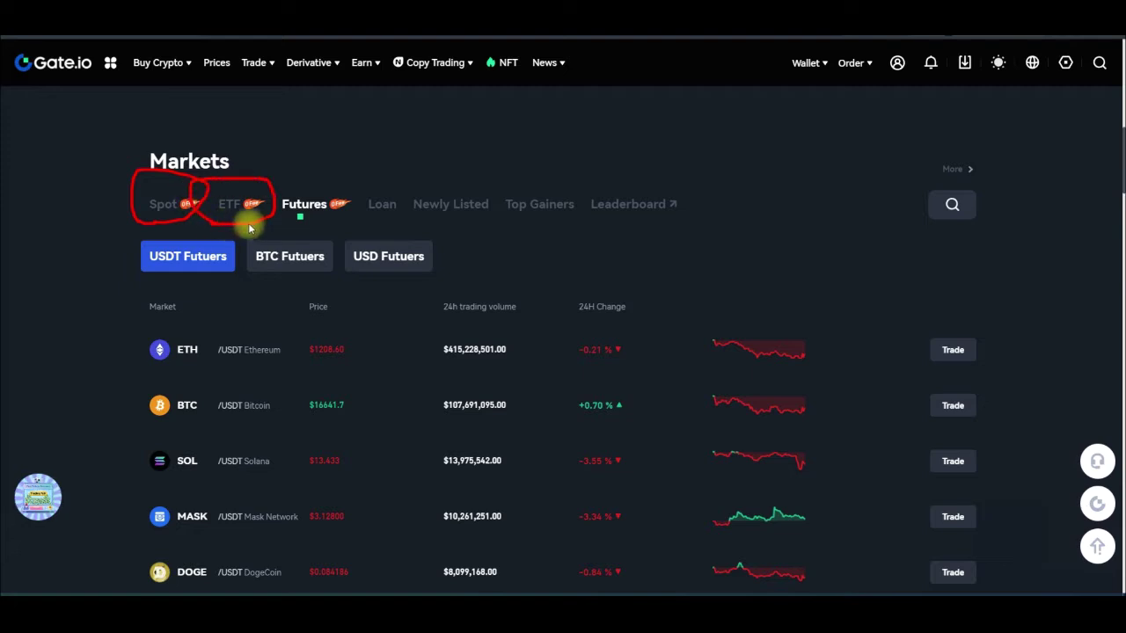
{"action": "mouse_move", "coordinate": [299, 226]}
{"action": "left_mouse_down"}
{"action": "mouse_move", "coordinate": [337, 183]}
{"action": "mouse_move", "coordinate": [275, 210]}
{"action": "left_mouse_up"}
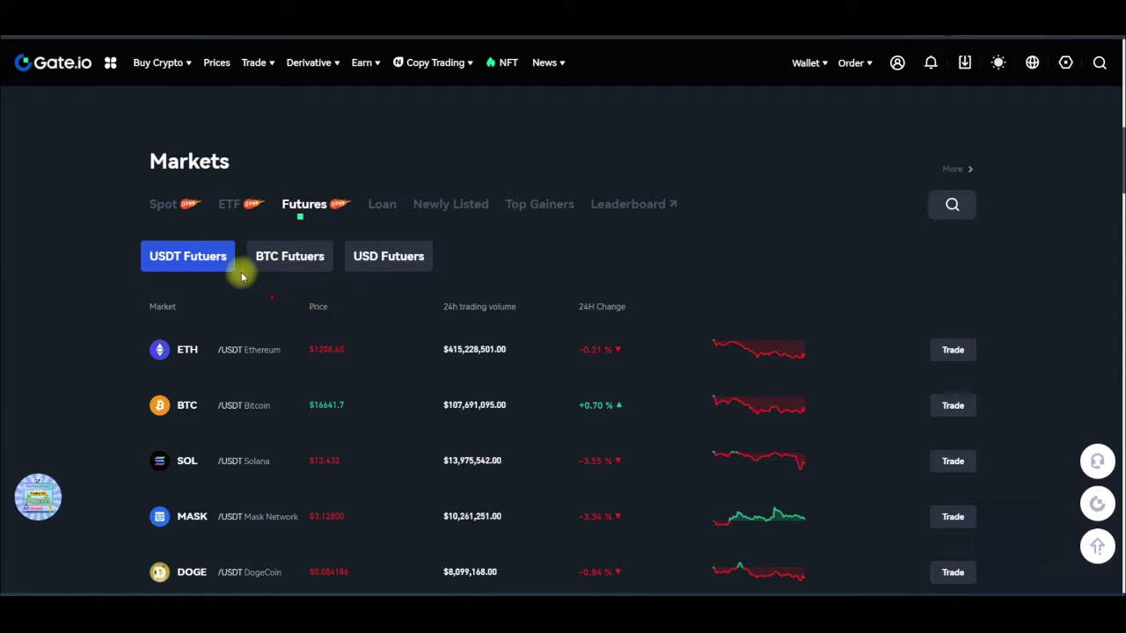
{"action": "mouse_move", "coordinate": [202, 187]}
{"action": "left_mouse_down"}
{"action": "mouse_move", "coordinate": [214, 202]}
{"action": "mouse_move", "coordinate": [146, 208]}
{"action": "mouse_move", "coordinate": [208, 215]}
{"action": "mouse_move", "coordinate": [272, 201]}
{"action": "mouse_move", "coordinate": [215, 202]}
{"action": "mouse_move", "coordinate": [270, 216]}
{"action": "mouse_move", "coordinate": [359, 196]}
{"action": "mouse_move", "coordinate": [269, 201]}
{"action": "left_mouse_up"}
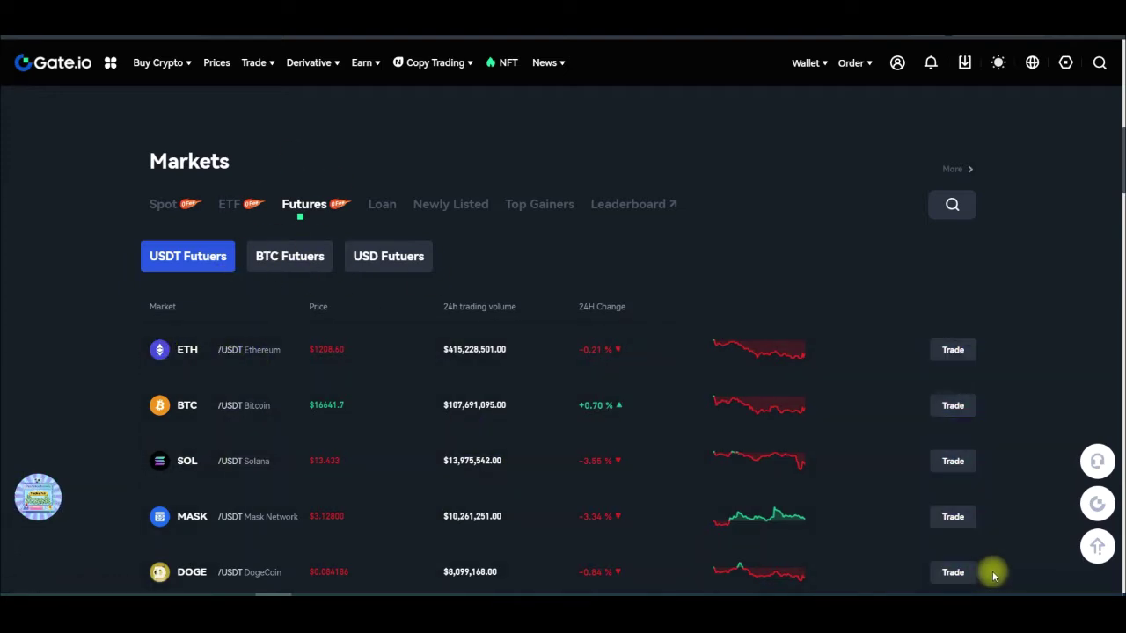
Open the USDT-M perpetual futures trading page
{"action": "mouse_move", "coordinate": [293, 69]}
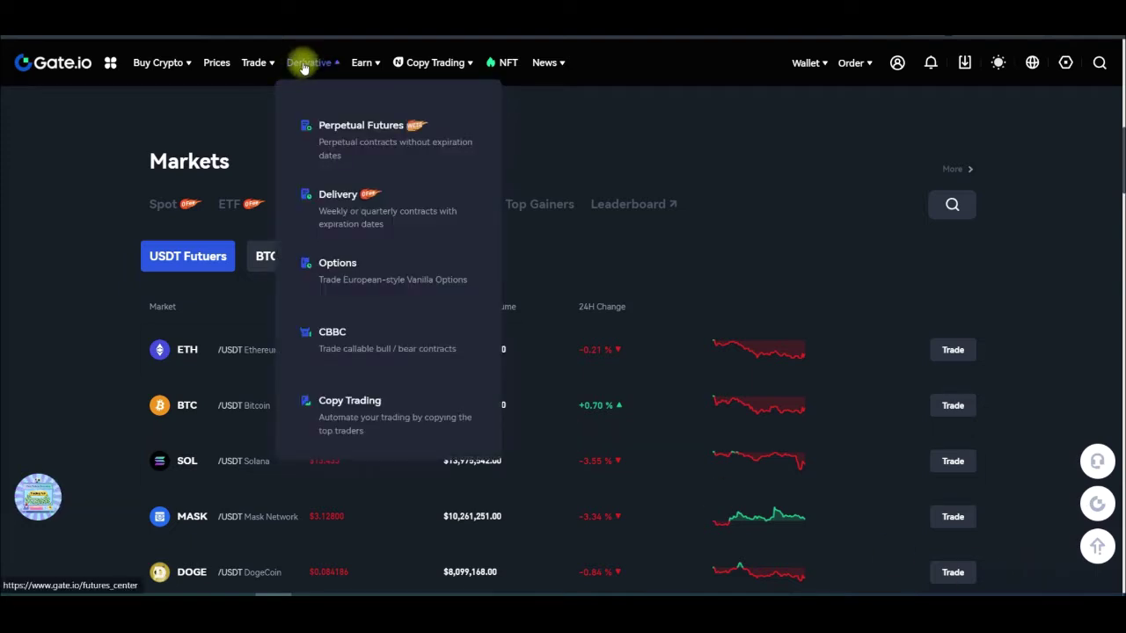
{"action": "mouse_move", "coordinate": [335, 132]}
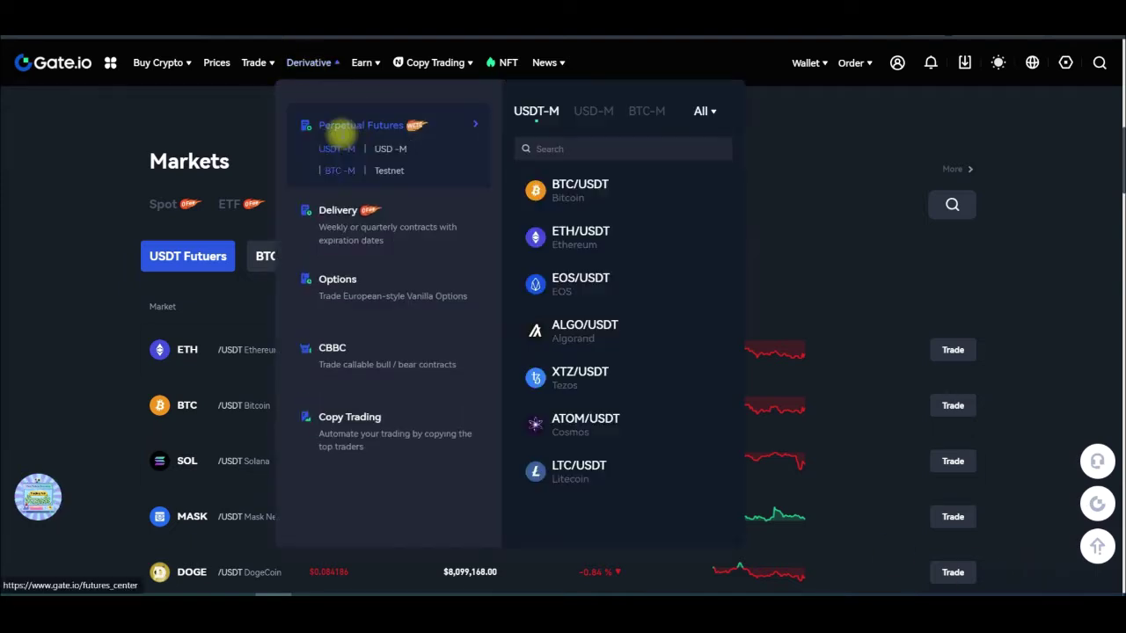
{"action": "left_click", "coordinate": [331, 156]}
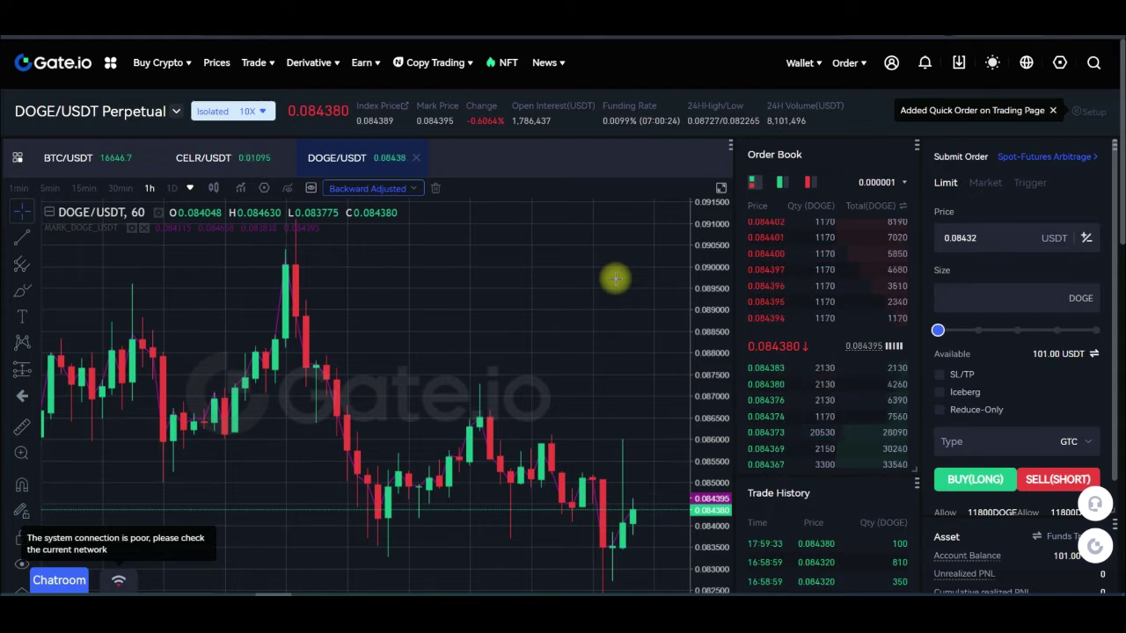
Look over the list of USDT-M futures contracts and close it without changing the DOGE/USDT pair
{"action": "left_click", "coordinate": [167, 112]}
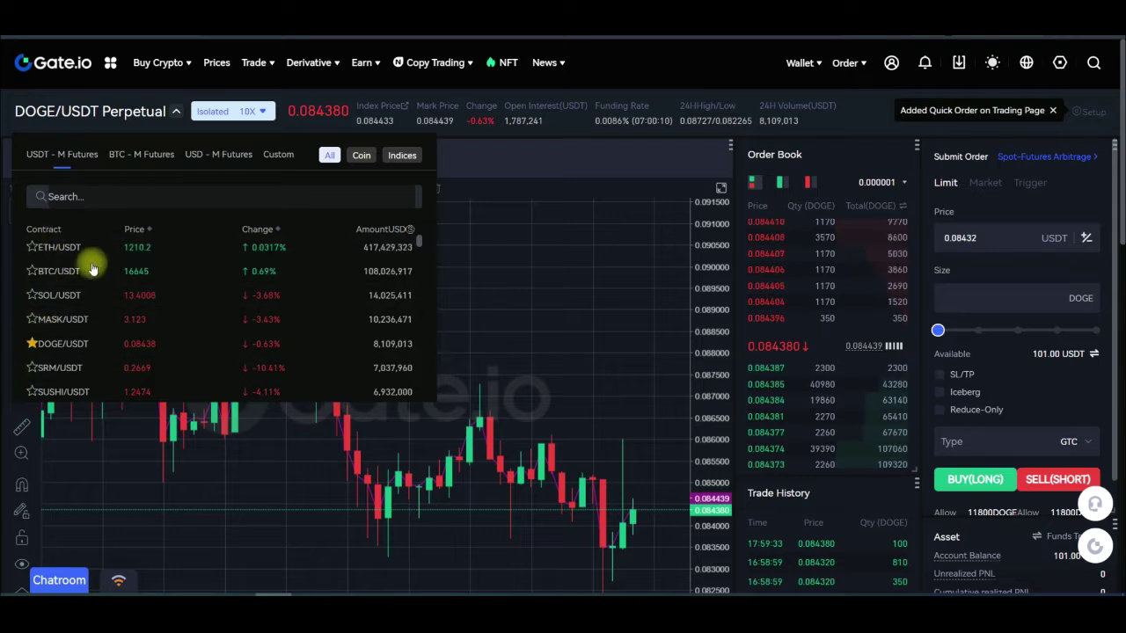
{"action": "left_click", "coordinate": [176, 111]}
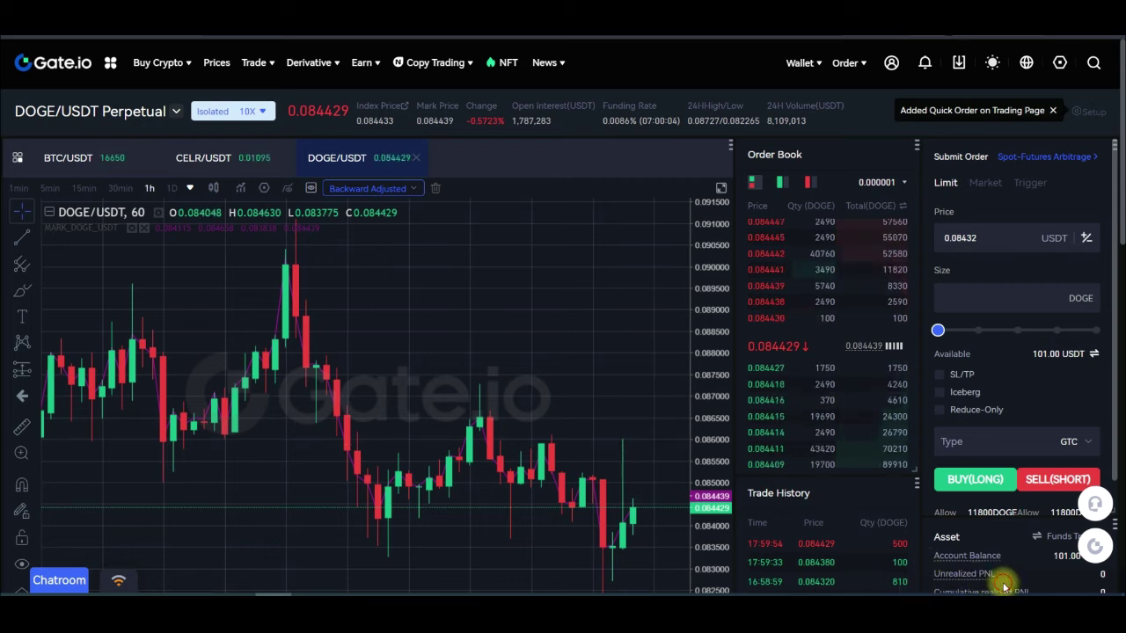
{"action": "mouse_move", "coordinate": [38, 145]}
{"action": "left_mouse_down"}
{"action": "mouse_move", "coordinate": [141, 143]}
{"action": "mouse_move", "coordinate": [150, 179]}
{"action": "mouse_move", "coordinate": [20, 146]}
{"action": "mouse_move", "coordinate": [137, 156]}
{"action": "left_mouse_up"}
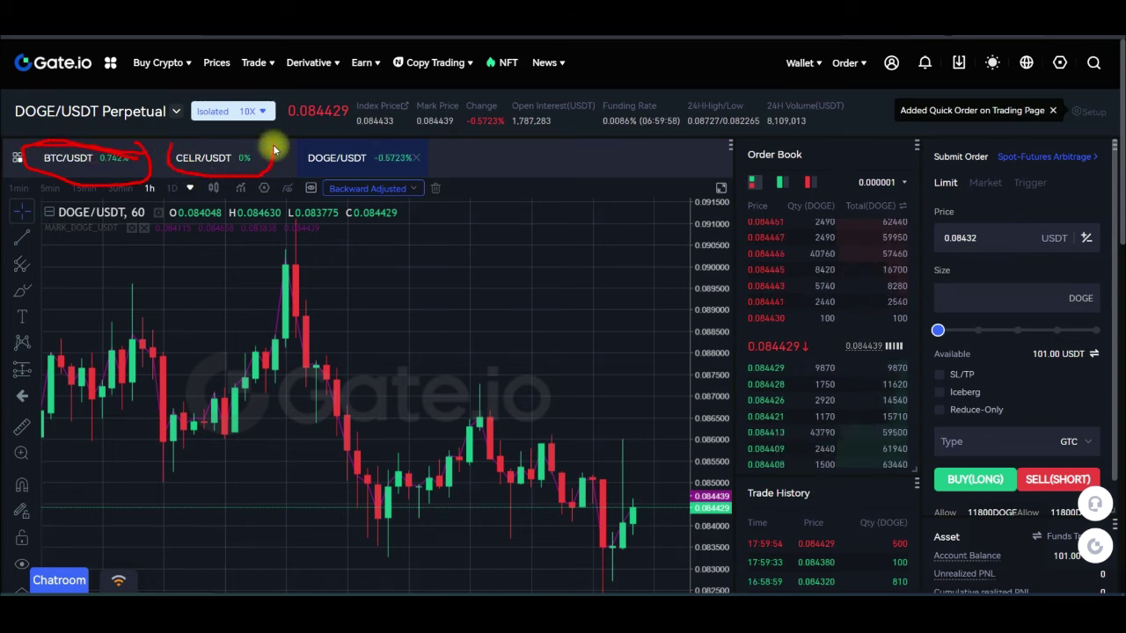
{"action": "mouse_move", "coordinate": [364, 181]}
{"action": "left_mouse_down"}
{"action": "mouse_move", "coordinate": [367, 150]}
{"action": "mouse_move", "coordinate": [380, 187]}
{"action": "mouse_move", "coordinate": [456, 163]}
{"action": "left_mouse_up"}
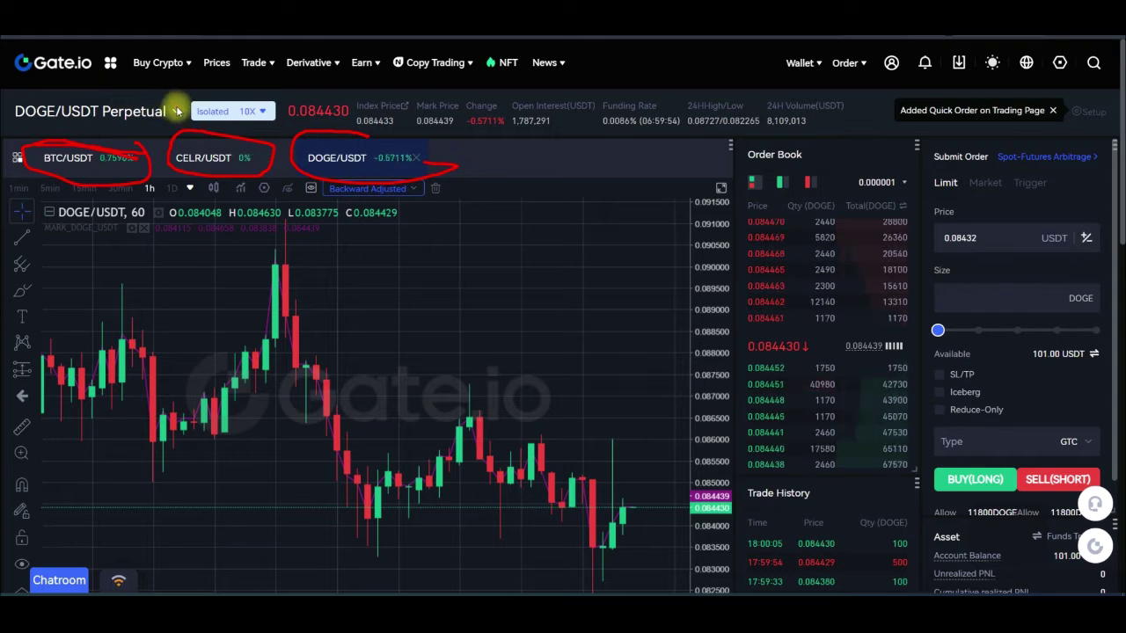
Select the ETH/USDT perpetual from the USDT-M contract list
{"action": "left_click", "coordinate": [177, 112]}
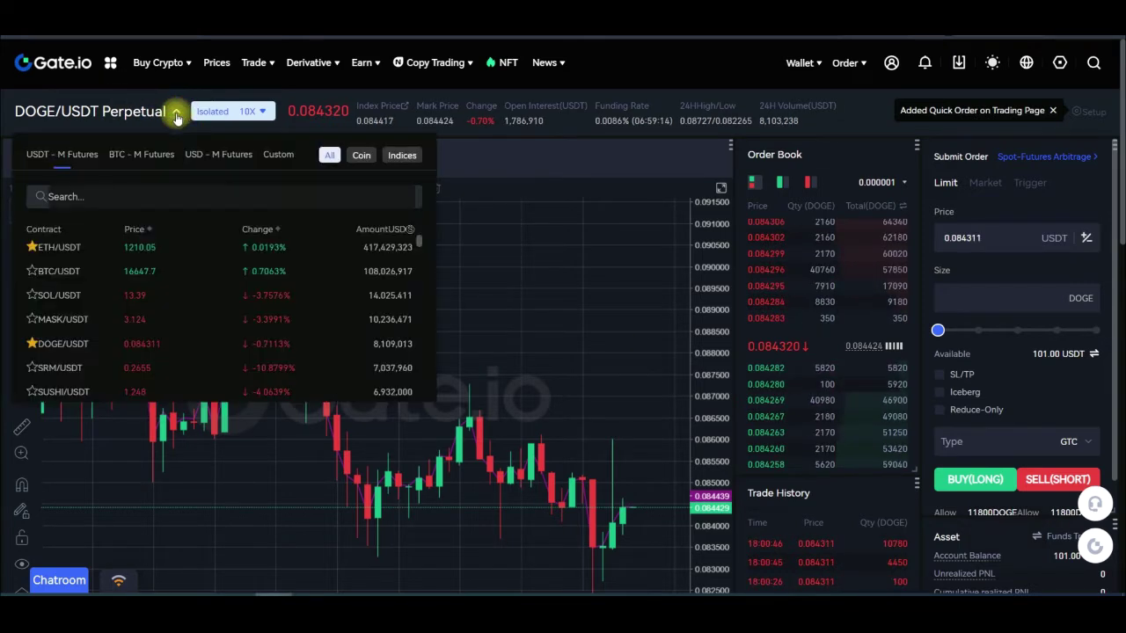
{"action": "left_click", "coordinate": [46, 252]}
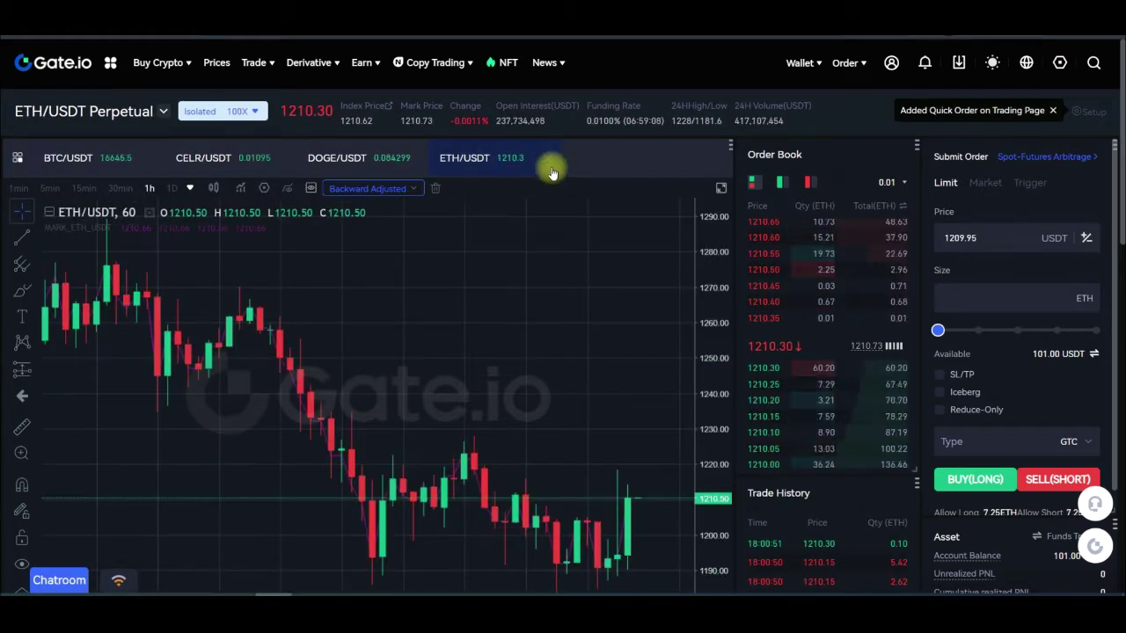
{"action": "left_click", "coordinate": [375, 189]}
{"action": "left_click", "coordinate": [374, 192]}
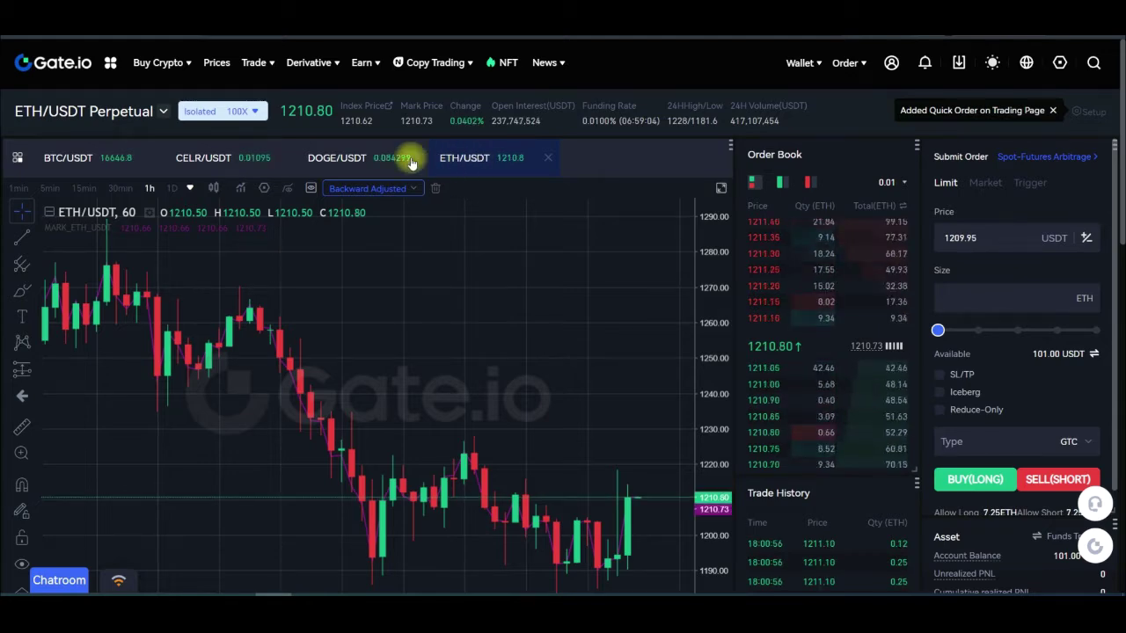
Look through the DOGE/USDT, BTC/USDT and CELR/USDT perpetual charts and return to DOGE/USDT
{"action": "left_click", "coordinate": [324, 161]}
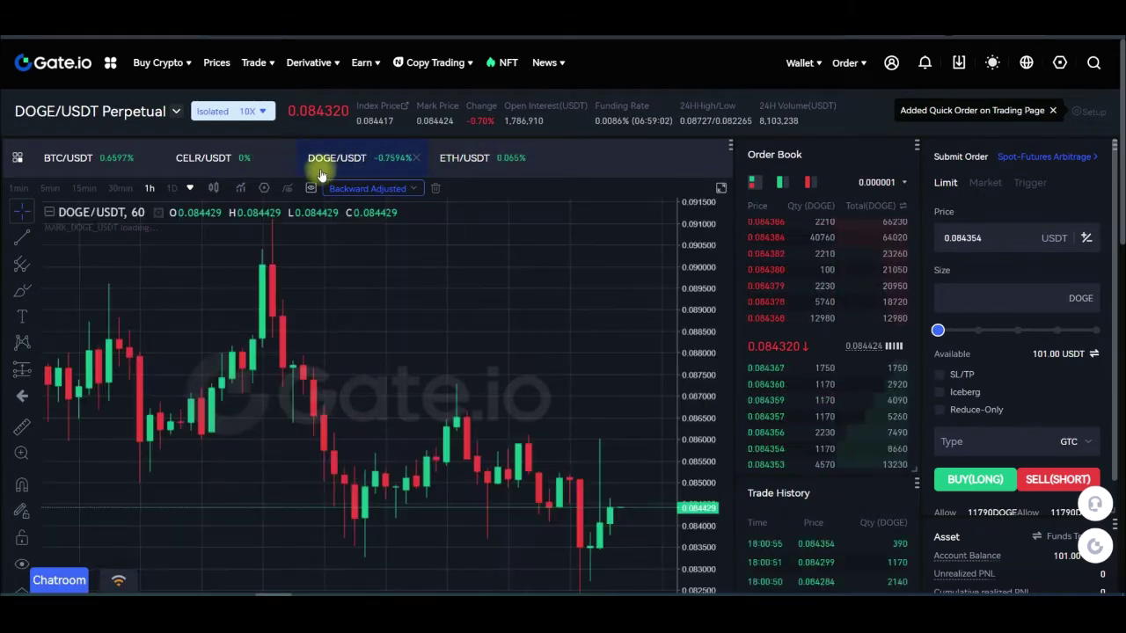
{"action": "left_click", "coordinate": [68, 157]}
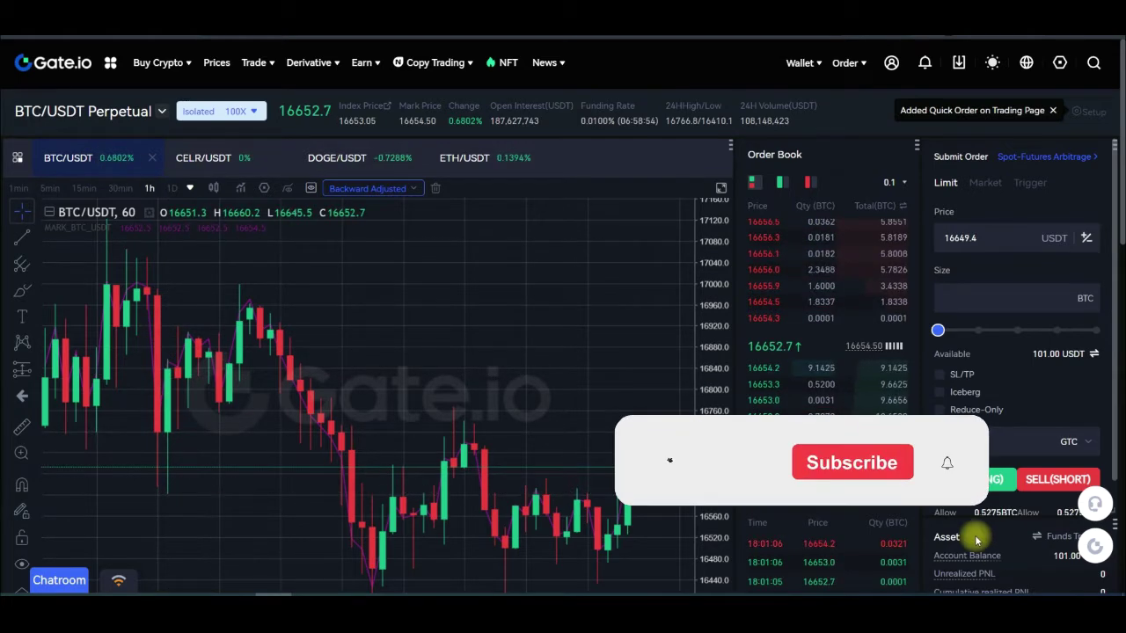
{"action": "scroll", "coordinate": [973, 537], "scroll_direction": "down", "scroll_amount": 2}
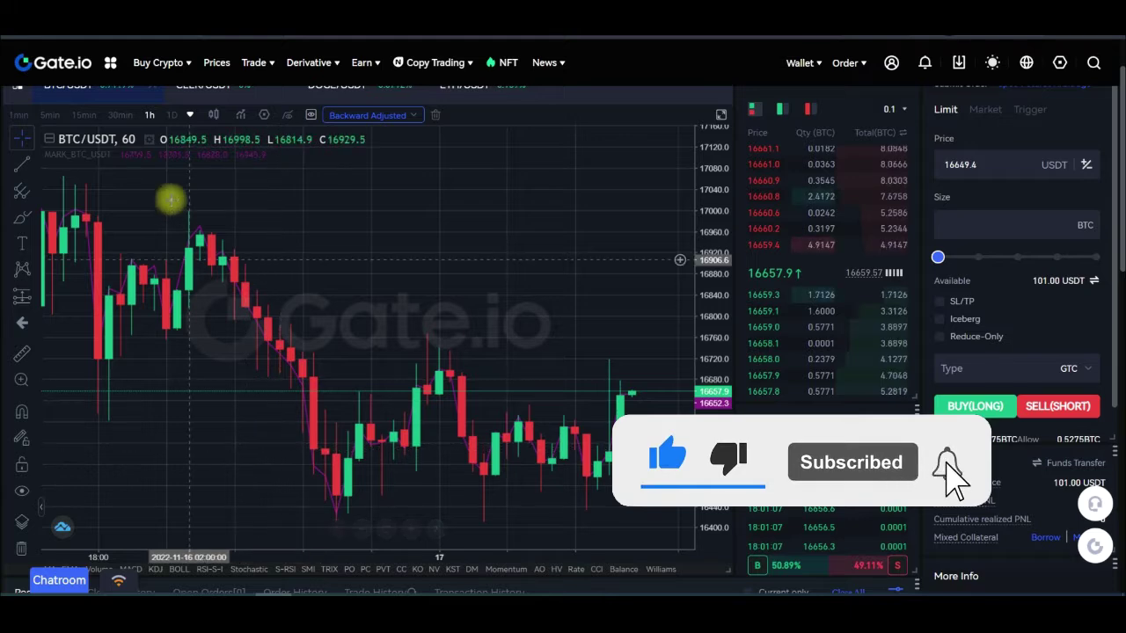
{"action": "scroll", "coordinate": [167, 206], "scroll_direction": "up", "scroll_amount": 2}
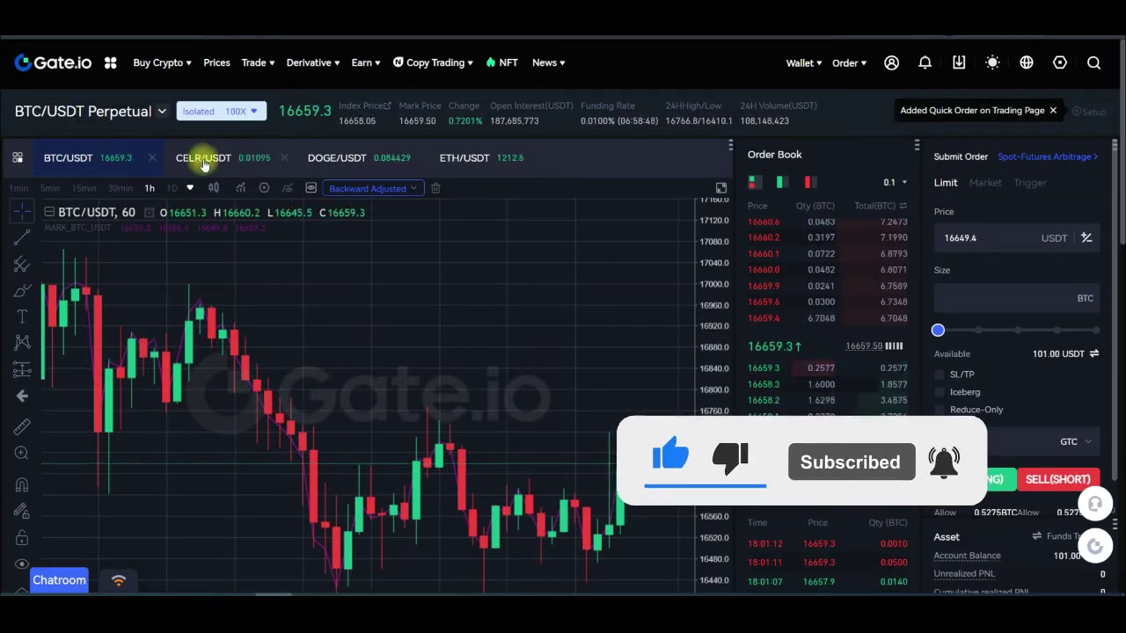
{"action": "left_click", "coordinate": [196, 157]}
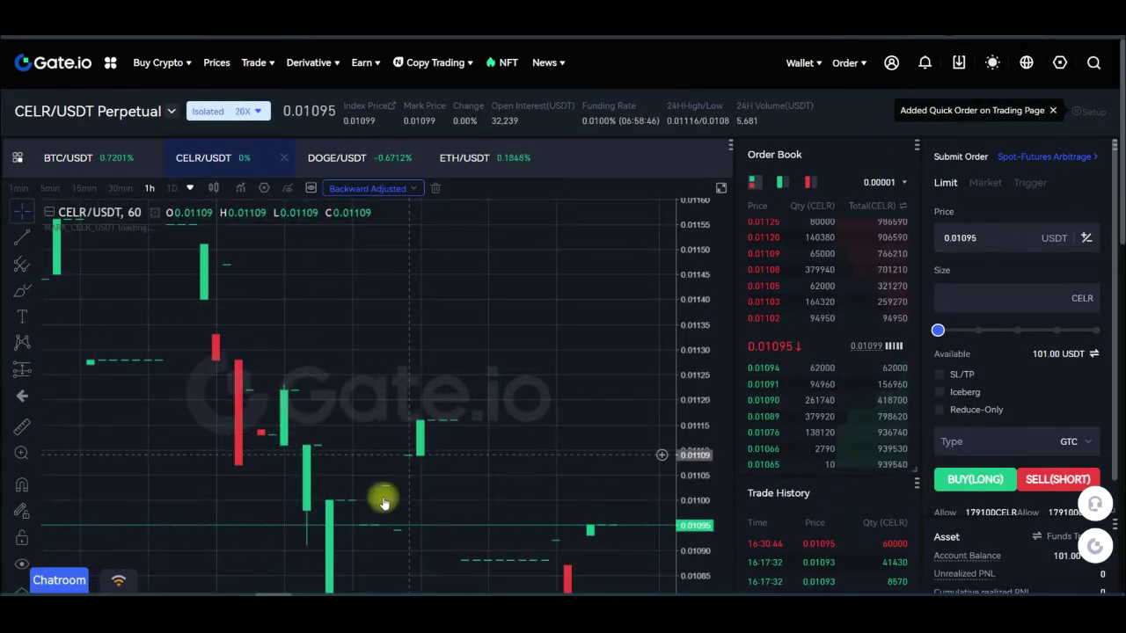
{"action": "left_click", "coordinate": [319, 162]}
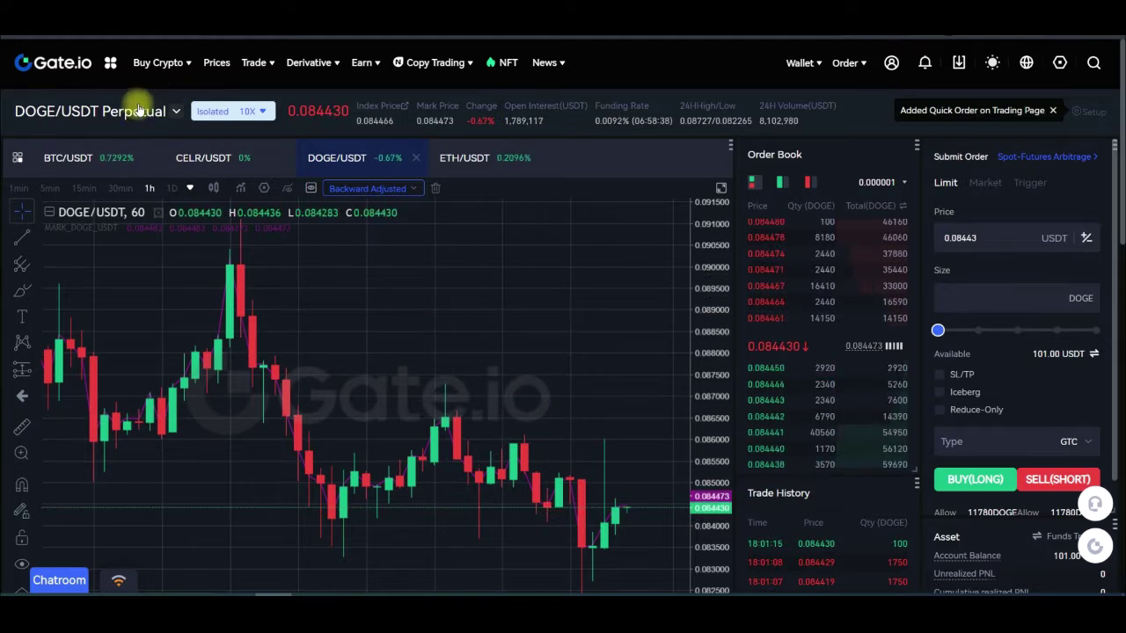
Review the leverage modes and multiplier levels for DOGE/USDT and close the leverage settings without confirming
{"action": "left_click", "coordinate": [264, 113]}
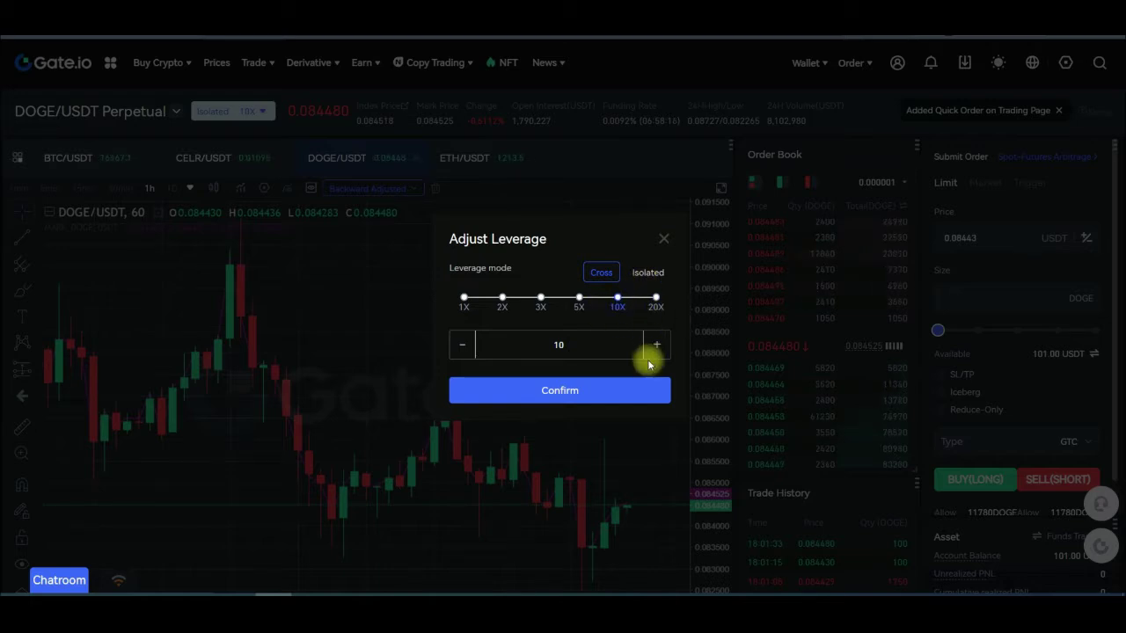
{"action": "left_click", "coordinate": [617, 299]}
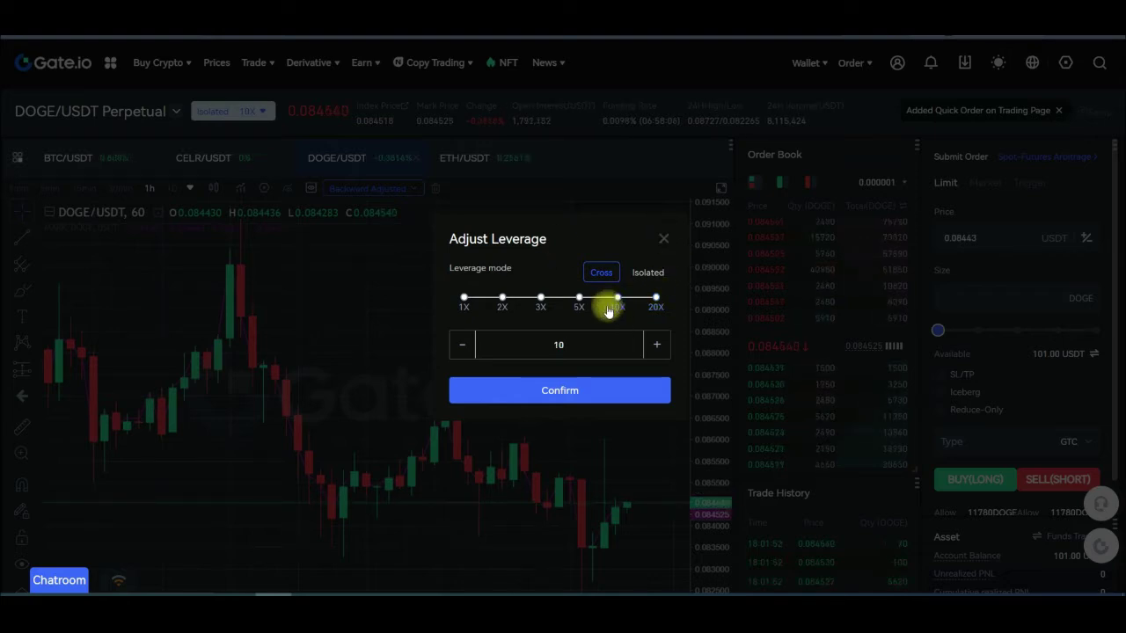
{"action": "left_click", "coordinate": [660, 238]}
{"action": "mouse_move", "coordinate": [256, 71]}
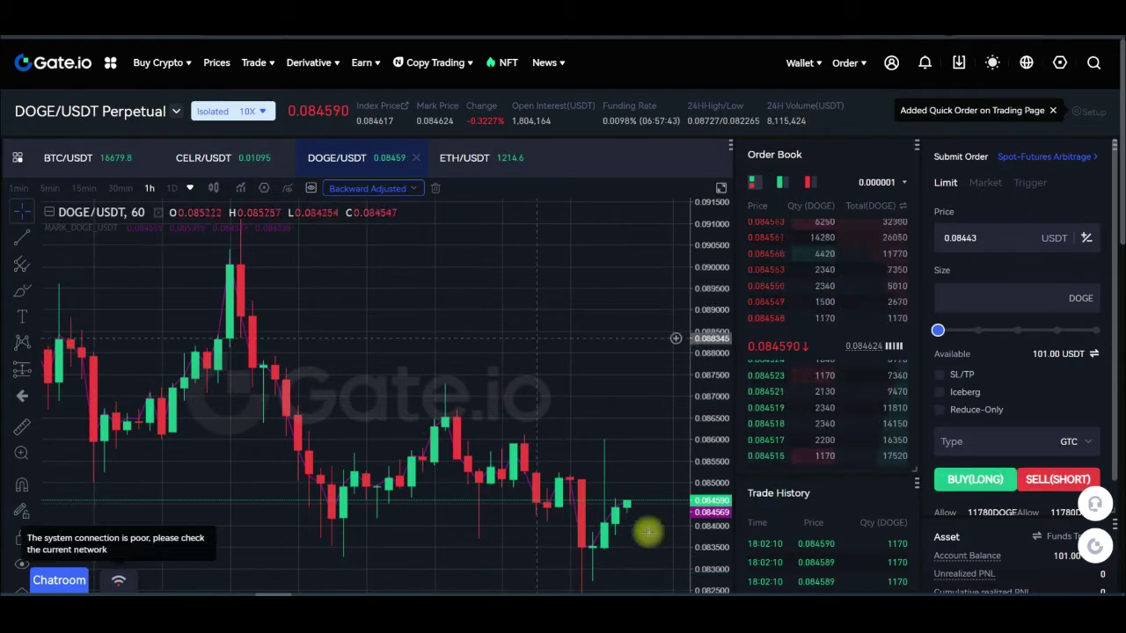
Examine the DOGE/USDT order form, asset summary and positions section of the trading page
{"action": "scroll", "coordinate": [827, 497], "scroll_direction": "down", "scroll_amount": 1}
{"action": "scroll", "coordinate": [834, 496], "scroll_direction": "up", "scroll_amount": 1}
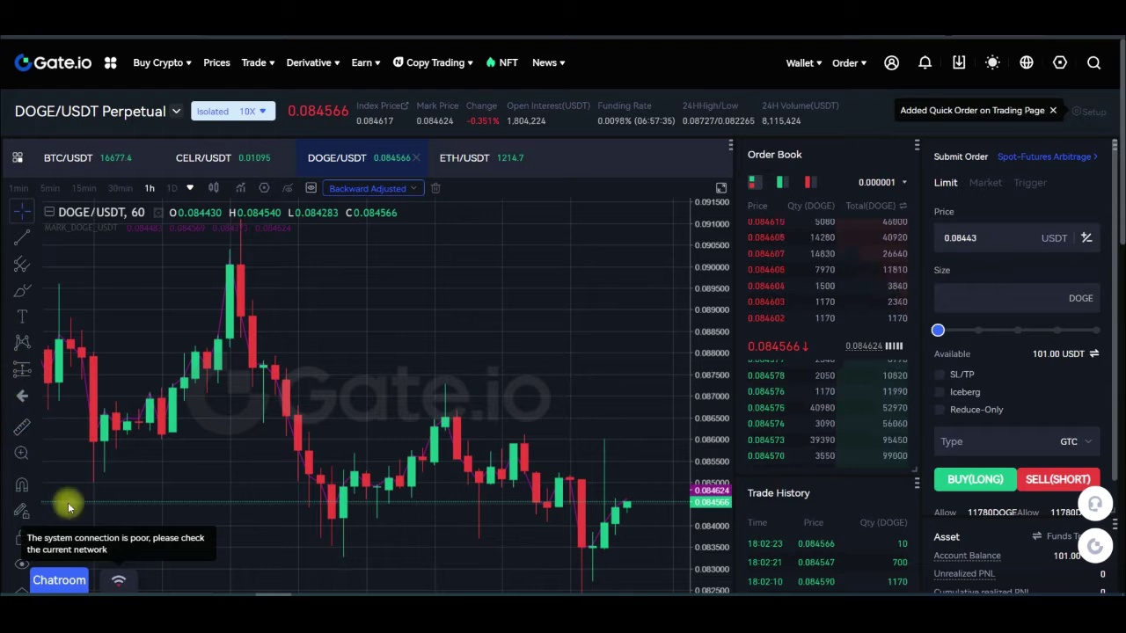
{"action": "mouse_move", "coordinate": [792, 413]}
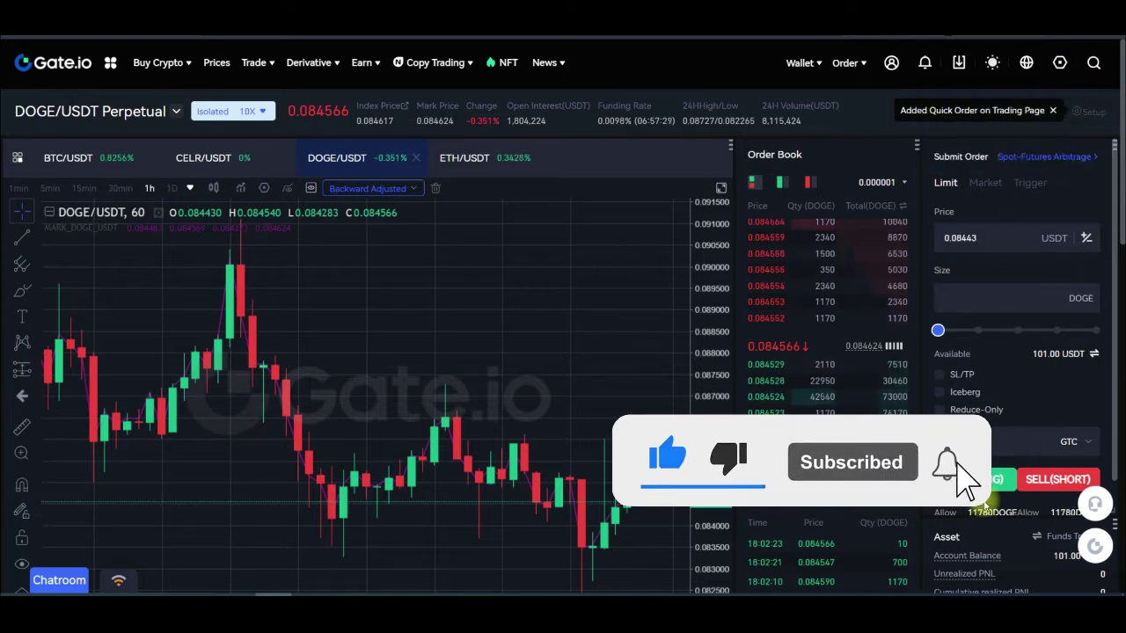
{"action": "scroll", "coordinate": [994, 422], "scroll_direction": "down", "scroll_amount": 1}
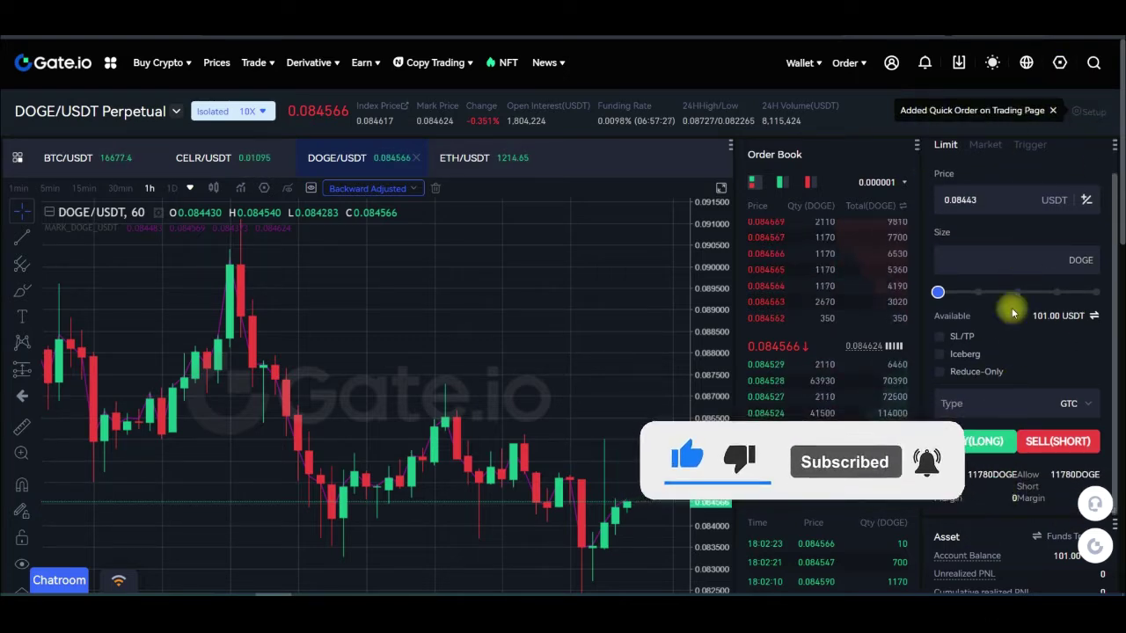
{"action": "scroll", "coordinate": [991, 398], "scroll_direction": "down", "scroll_amount": 3}
{"action": "scroll", "coordinate": [948, 475], "scroll_direction": "down", "scroll_amount": 3}
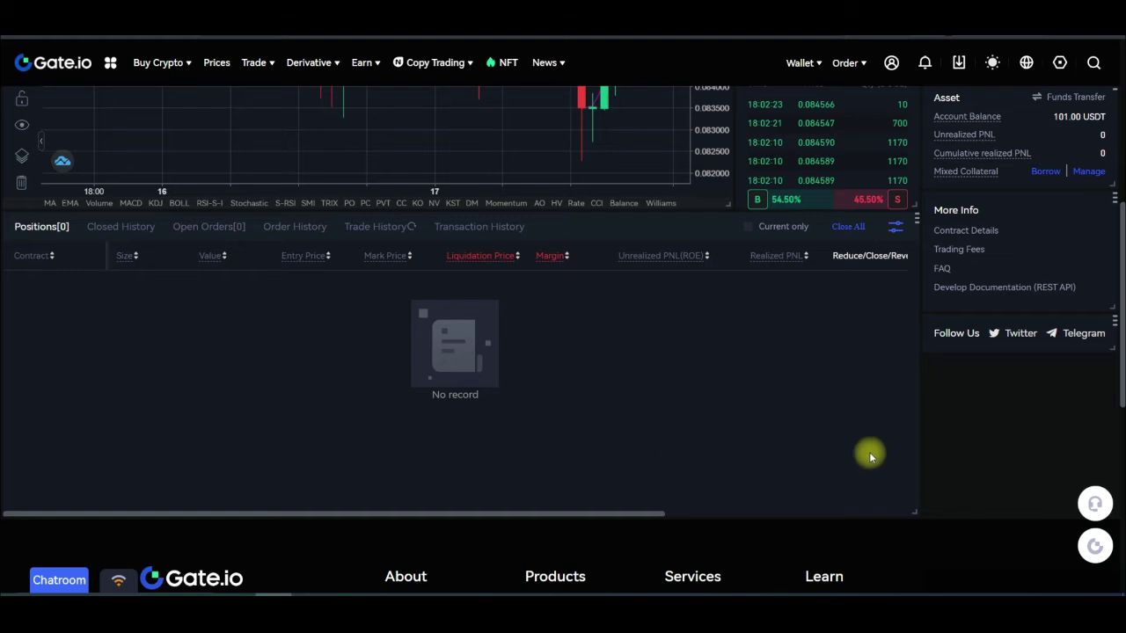
{"action": "scroll", "coordinate": [1063, 407], "scroll_direction": "up", "scroll_amount": 6}
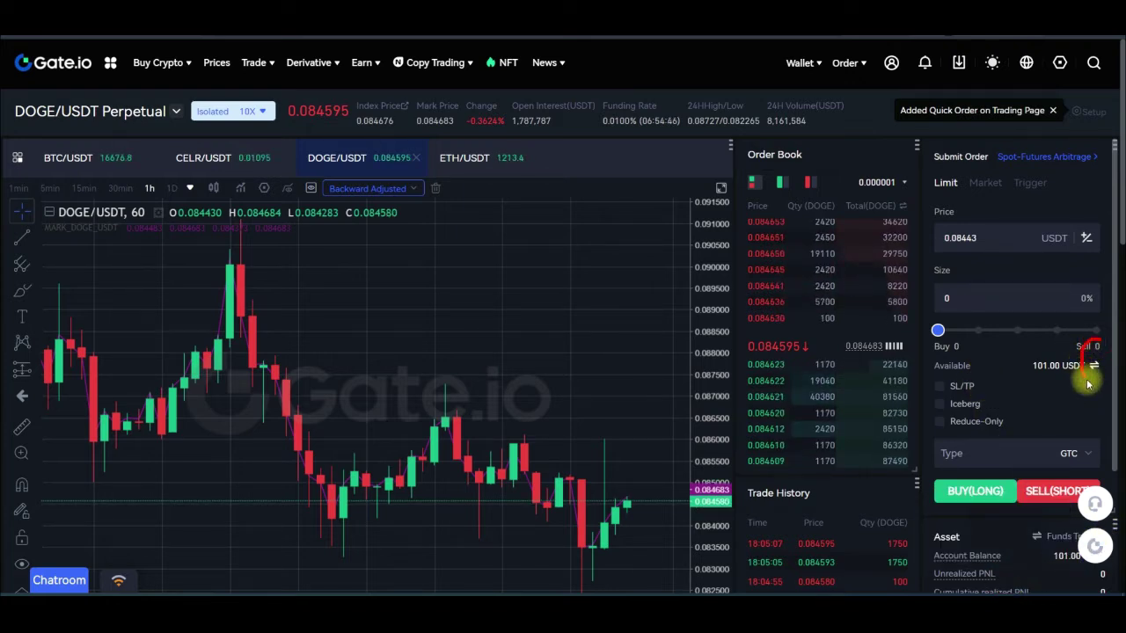
Transfer 1 USDT from the spot account to the futures account
{"action": "left_click_drag", "start_coordinate": [1091, 343], "coordinate": [1021, 374]}
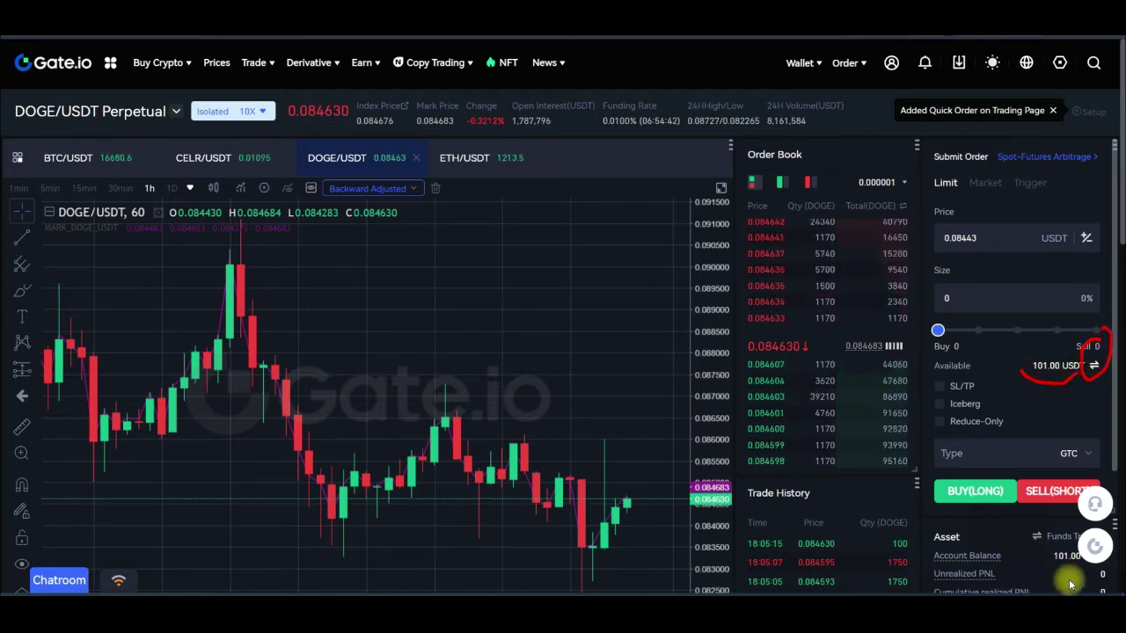
{"action": "left_click", "coordinate": [1094, 365]}
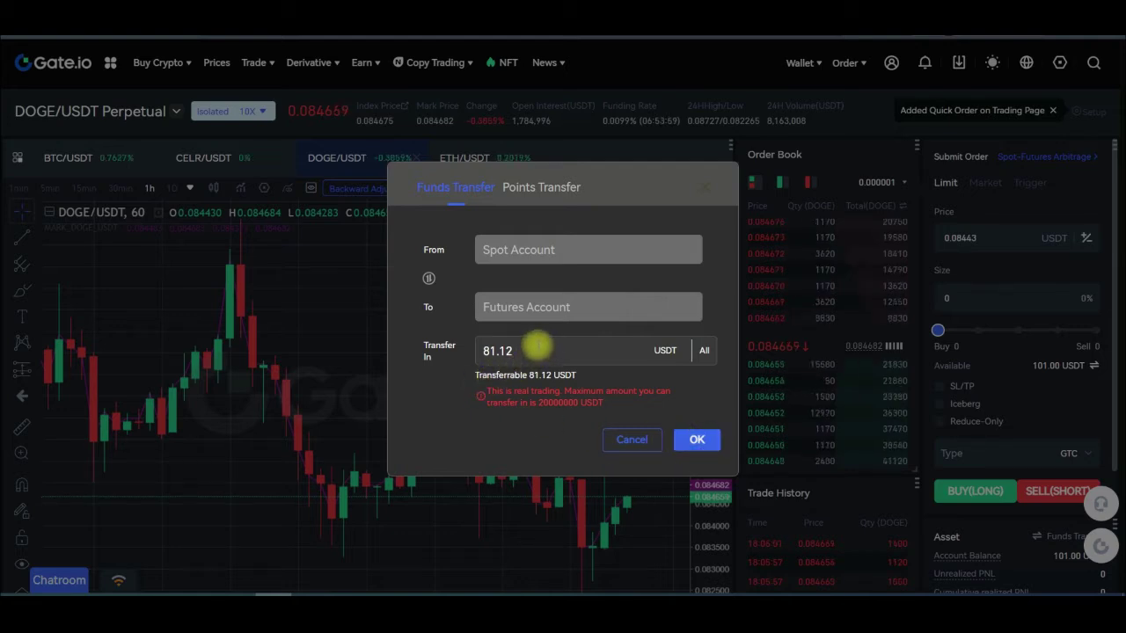
{"action": "left_click_drag", "start_coordinate": [528, 350], "coordinate": [460, 355]}
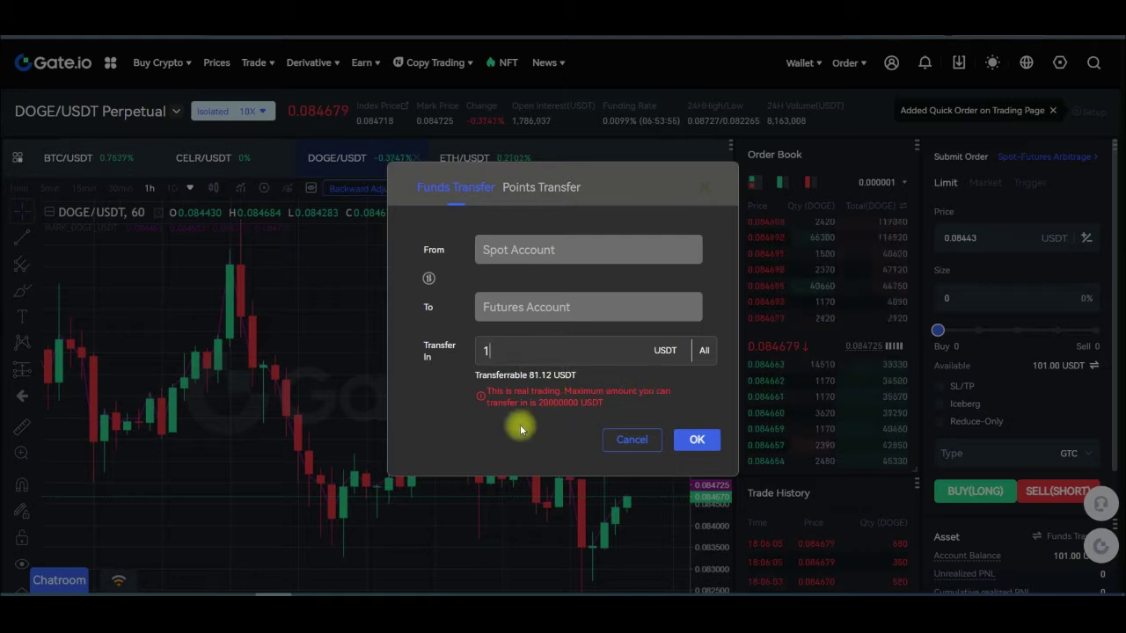
{"action": "left_click", "coordinate": [697, 442]}
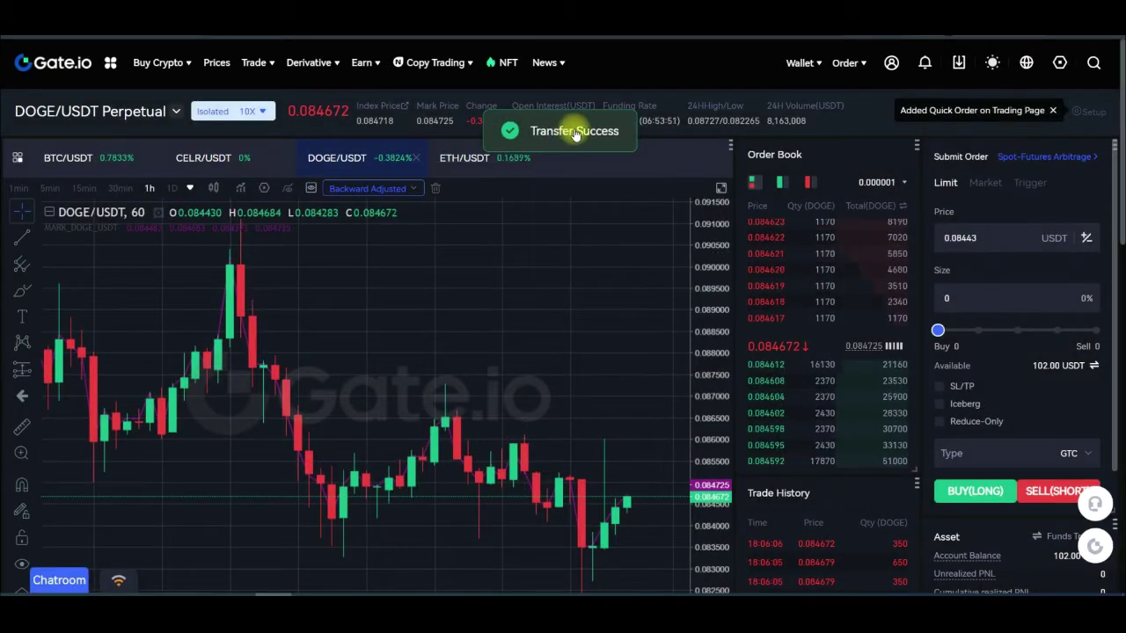
Open the classic wallet's Spot Account page in a new browser tab
{"action": "mouse_move", "coordinate": [965, 409]}
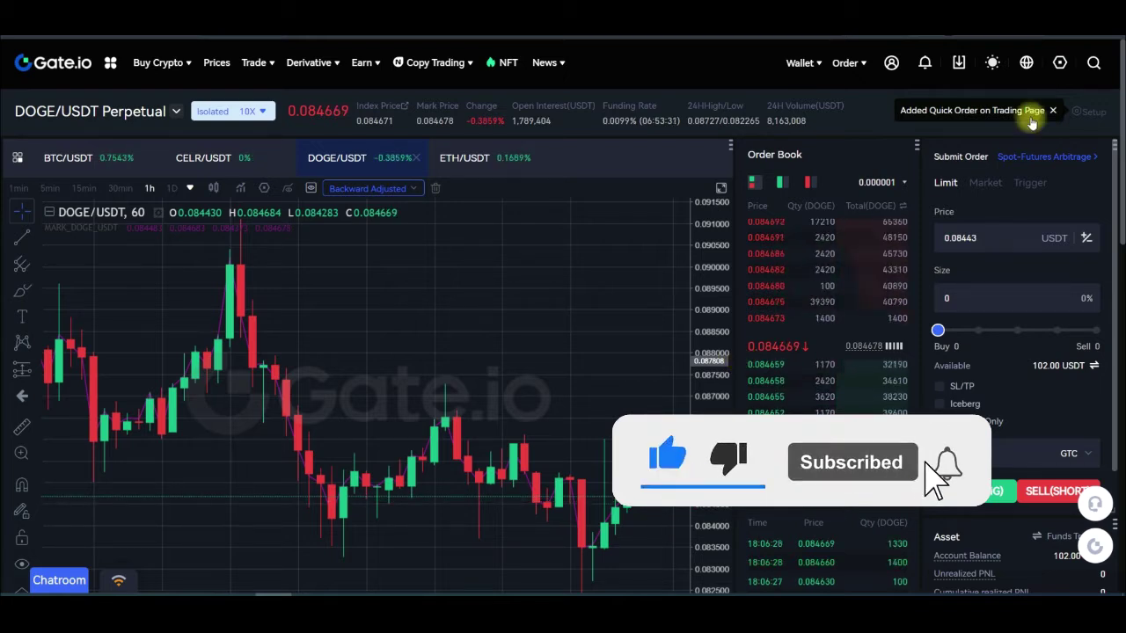
{"action": "mouse_move", "coordinate": [800, 63]}
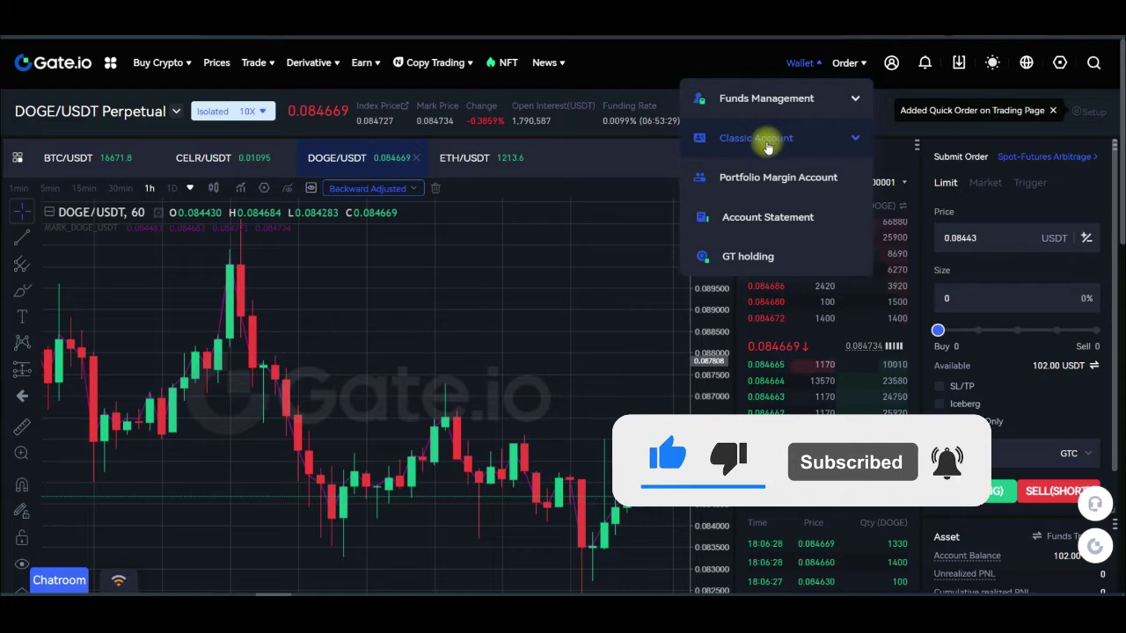
{"action": "left_click", "coordinate": [779, 144]}
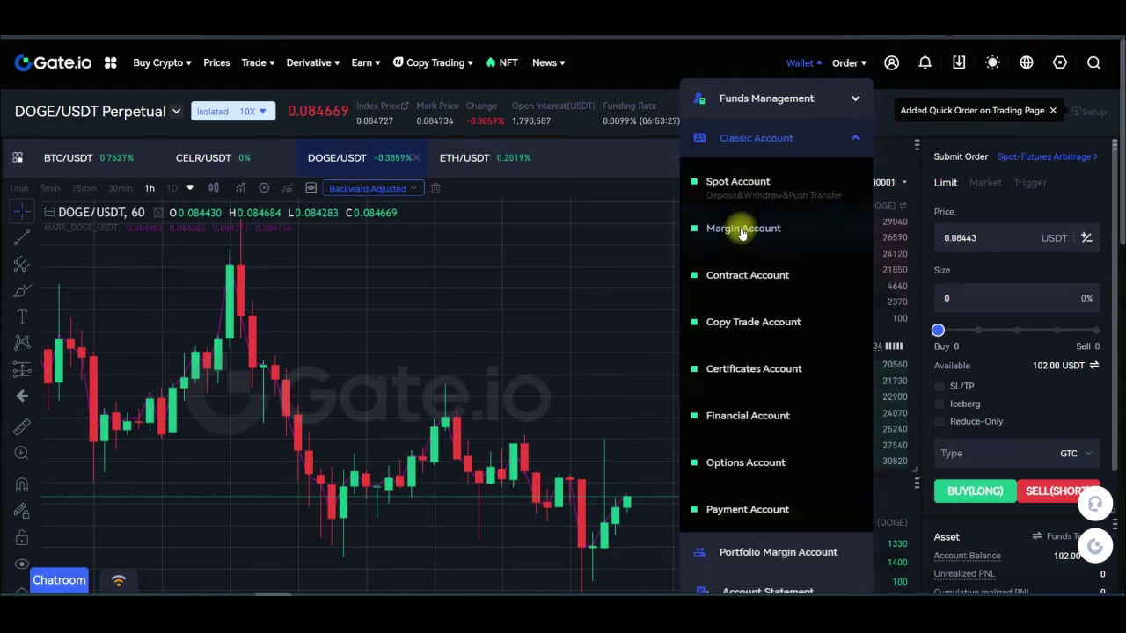
{"action": "right_click", "coordinate": [735, 184]}
{"action": "left_click", "coordinate": [781, 194]}
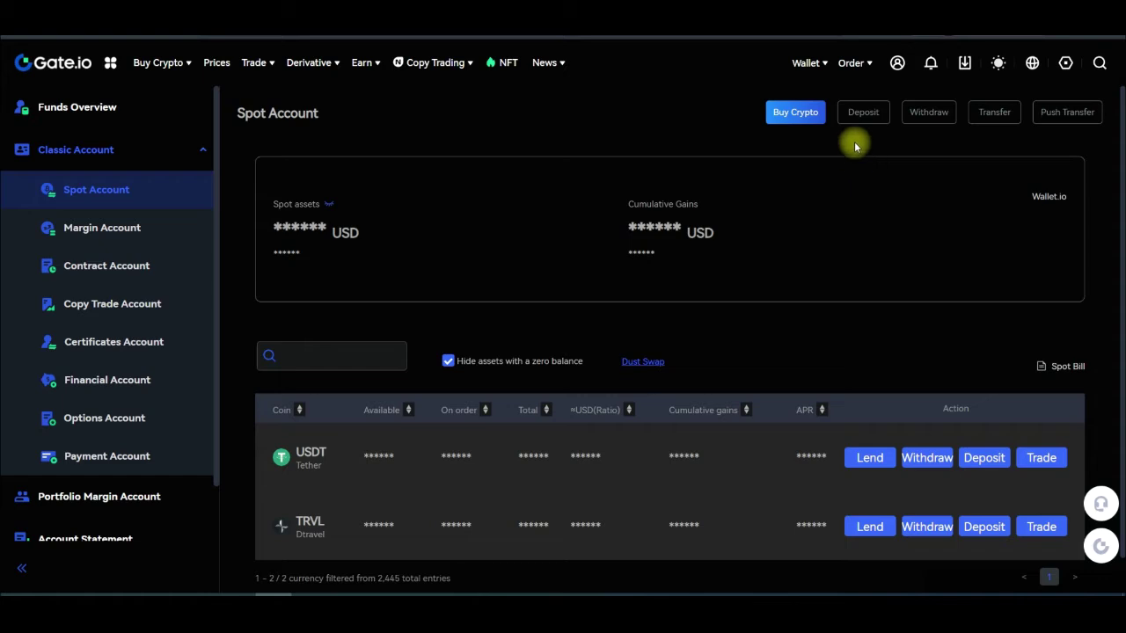
Start an onchain deposit from the spot account and choose USDT as the coin
{"action": "left_click", "coordinate": [865, 112]}
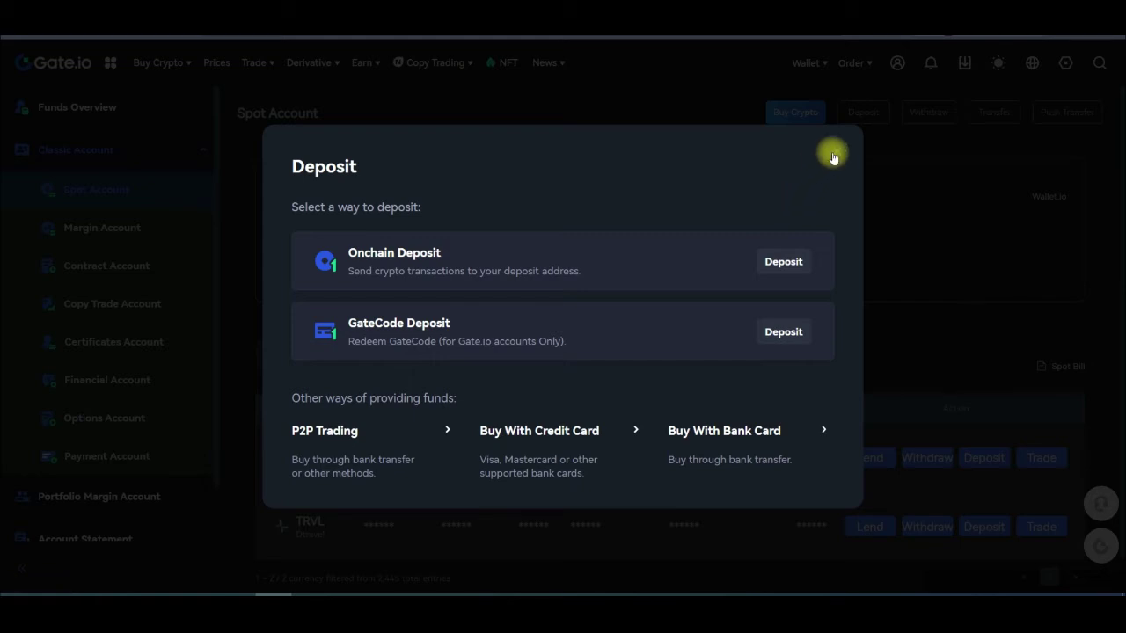
{"action": "left_click", "coordinate": [783, 262]}
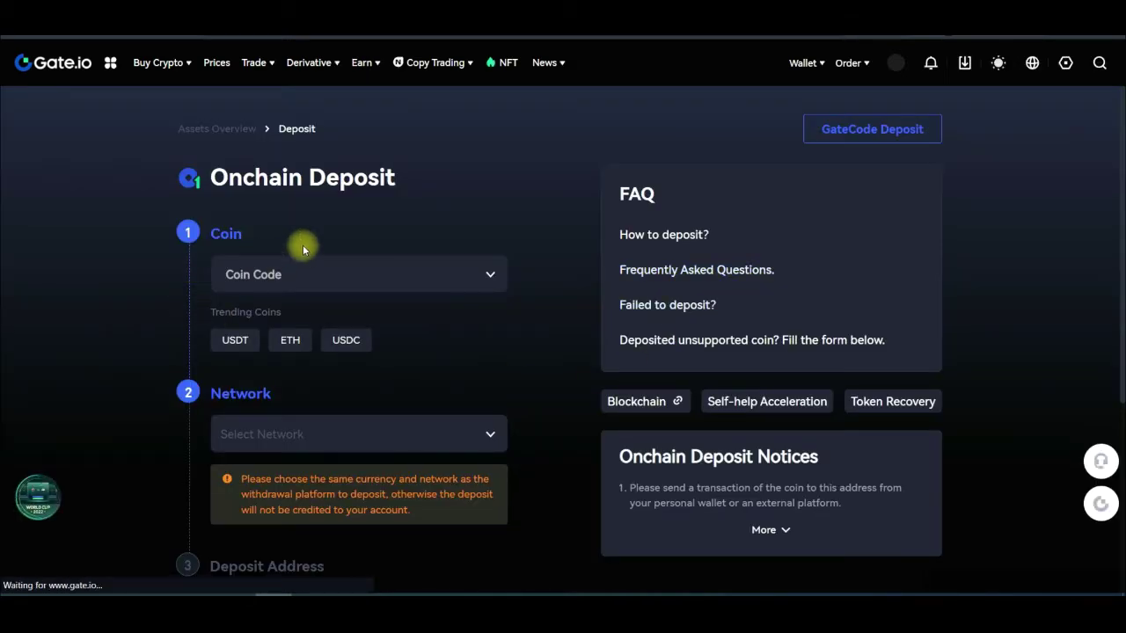
{"action": "left_click", "coordinate": [230, 340]}
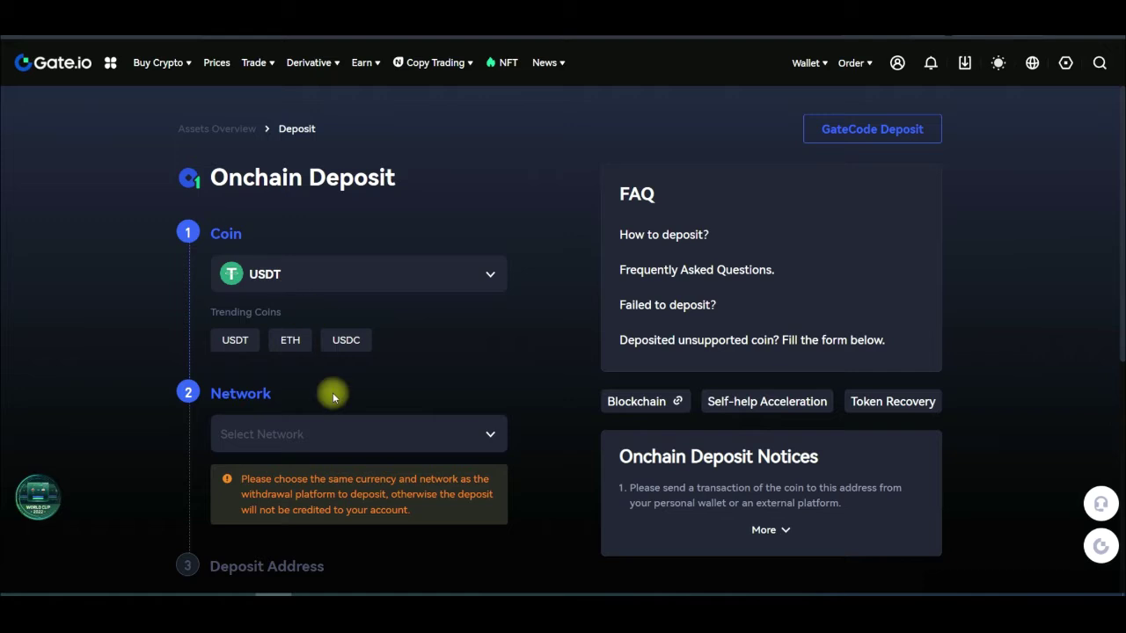
Select the USDT-Tron/TRC20 network for the deposit and copy the deposit address
{"action": "scroll", "coordinate": [326, 377], "scroll_direction": "down", "scroll_amount": 1}
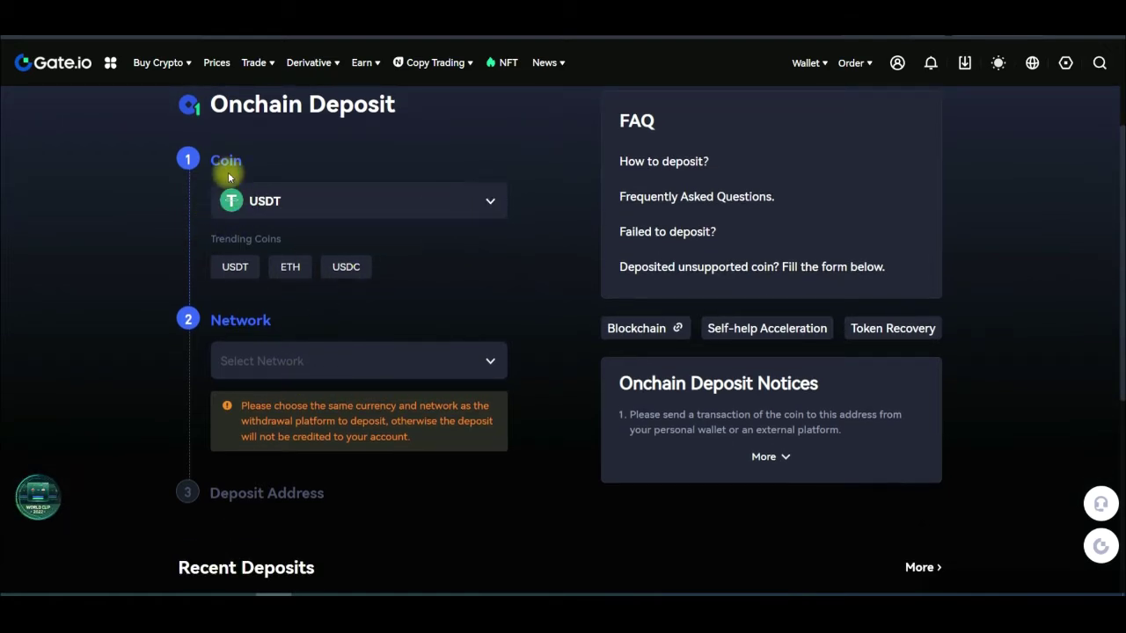
{"action": "left_click", "coordinate": [466, 373]}
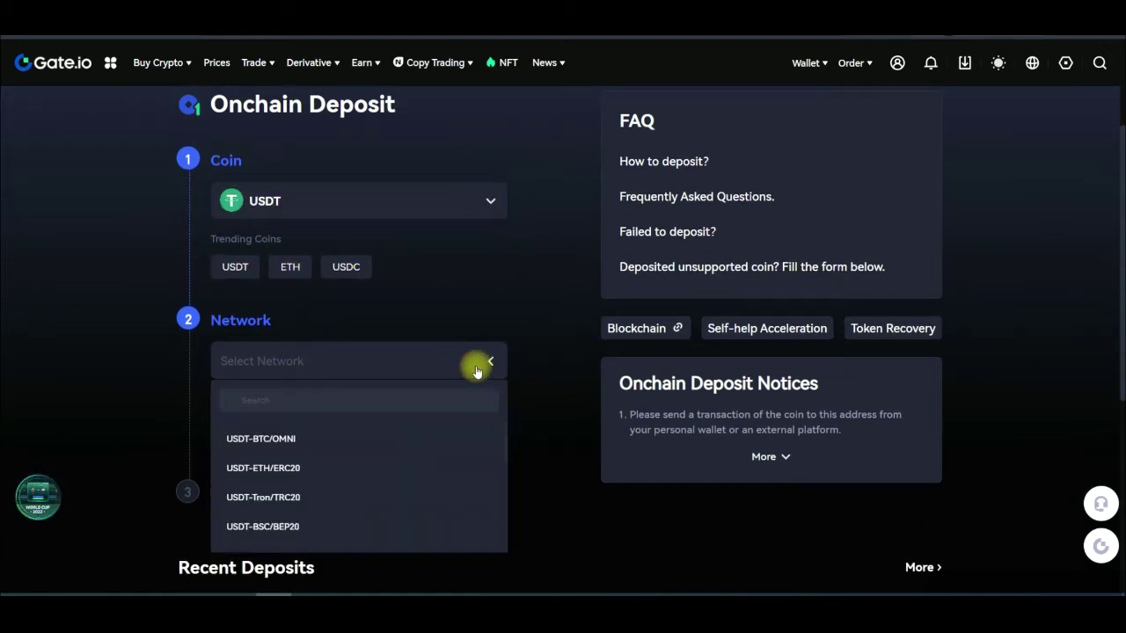
{"action": "scroll", "coordinate": [264, 471], "scroll_direction": "down", "scroll_amount": 3}
{"action": "scroll", "coordinate": [263, 477], "scroll_direction": "up", "scroll_amount": 2}
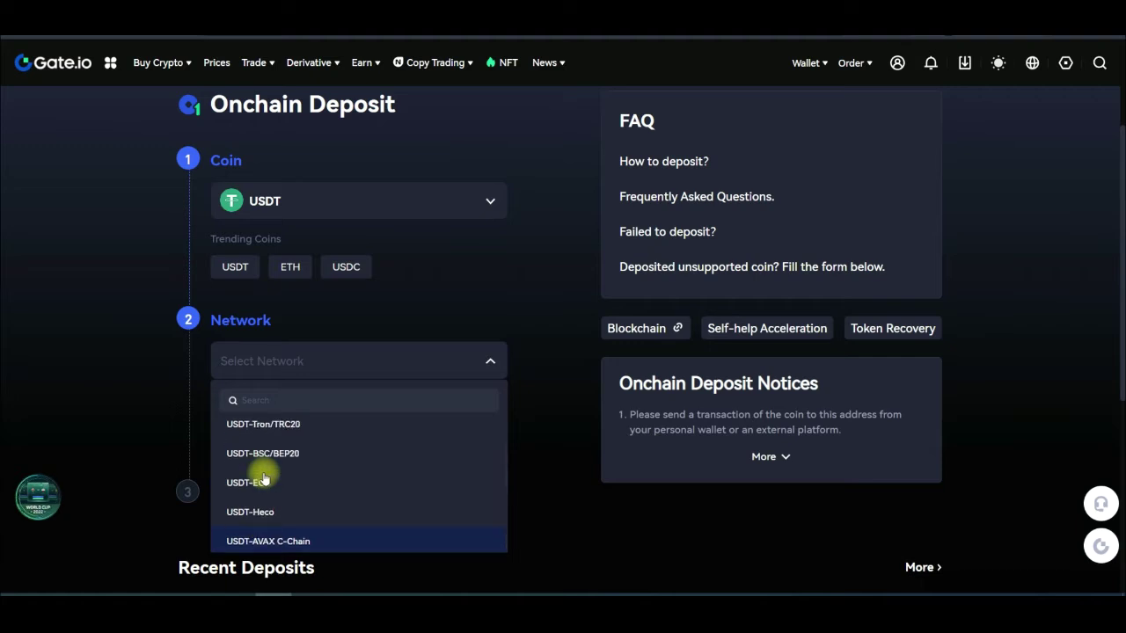
{"action": "left_click", "coordinate": [257, 424]}
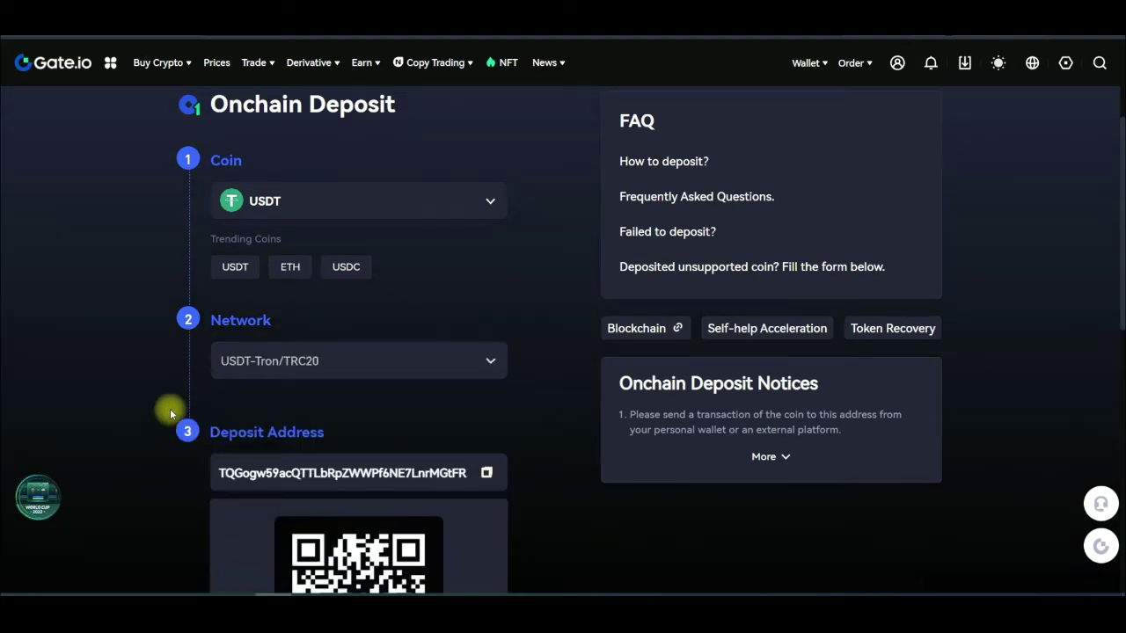
{"action": "scroll", "coordinate": [529, 443], "scroll_direction": "down", "scroll_amount": 1}
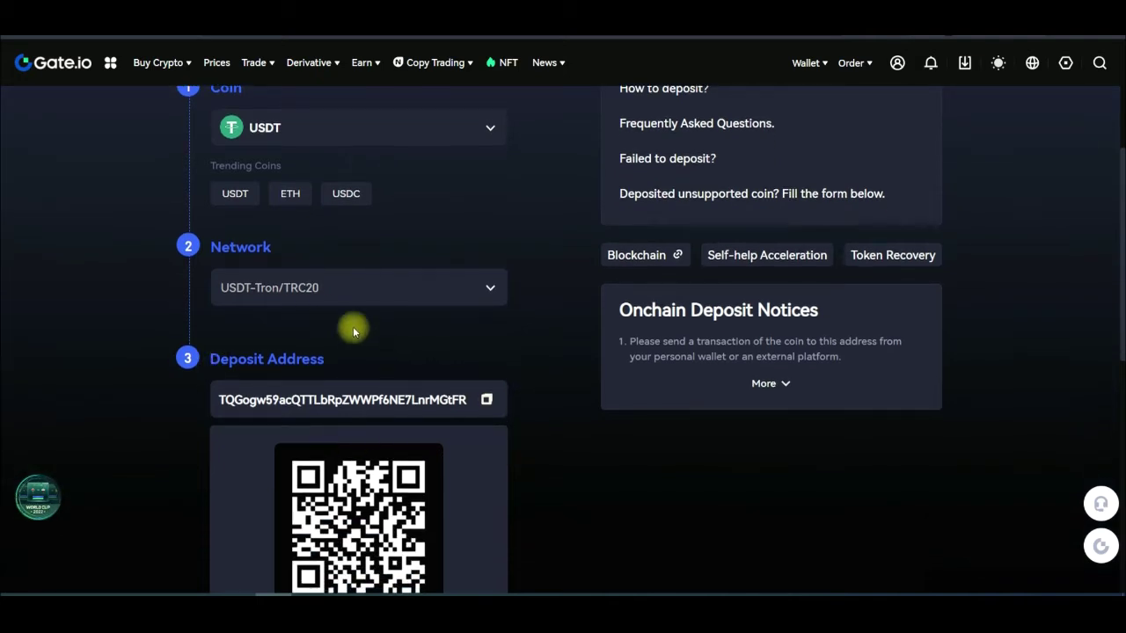
{"action": "left_click", "coordinate": [486, 400]}
{"action": "scroll", "coordinate": [466, 410], "scroll_direction": "up", "scroll_amount": 2}
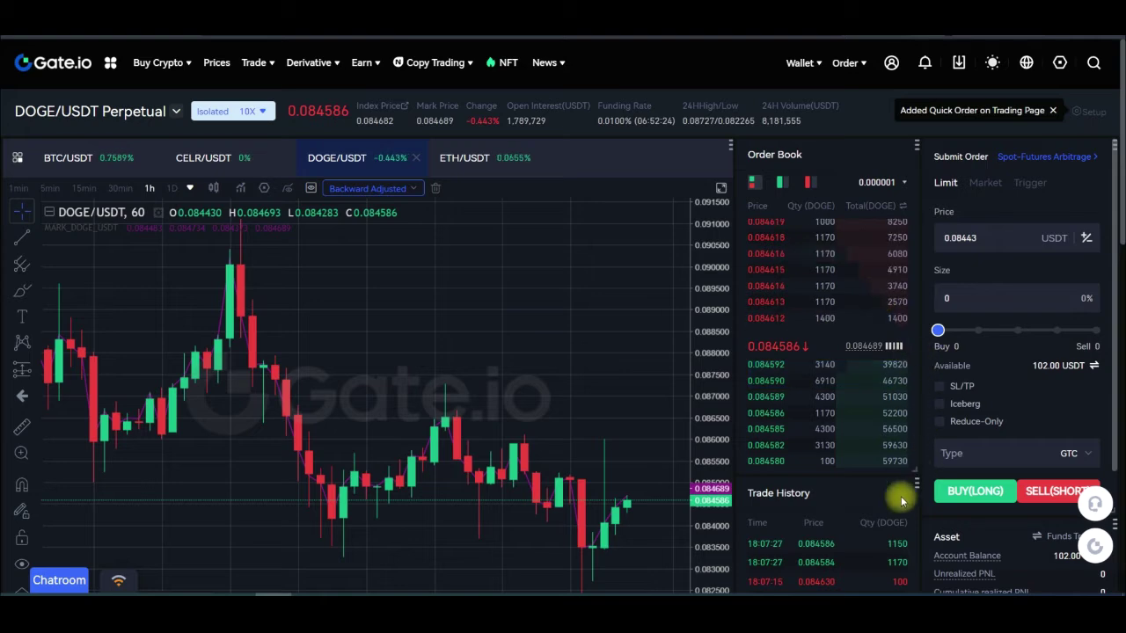
Set the isolated leverage for the DOGE/USDT perpetual contract to 5X and confirm it
{"action": "scroll", "coordinate": [908, 472], "scroll_direction": "down", "scroll_amount": 2}
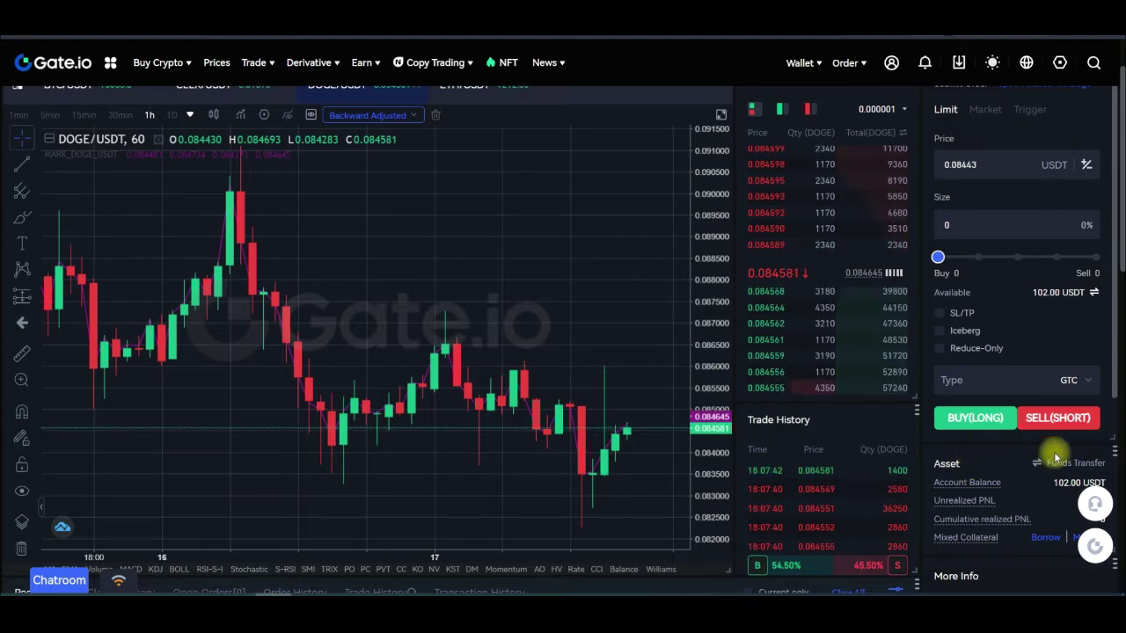
{"action": "scroll", "coordinate": [1020, 344], "scroll_direction": "up", "scroll_amount": 1}
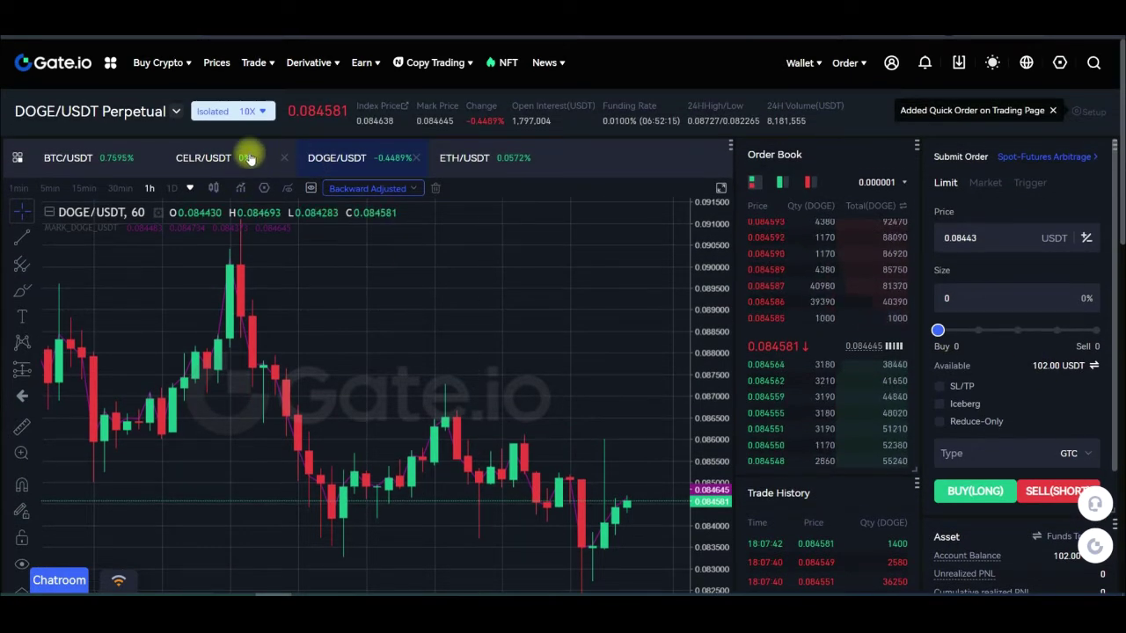
{"action": "left_click", "coordinate": [266, 114]}
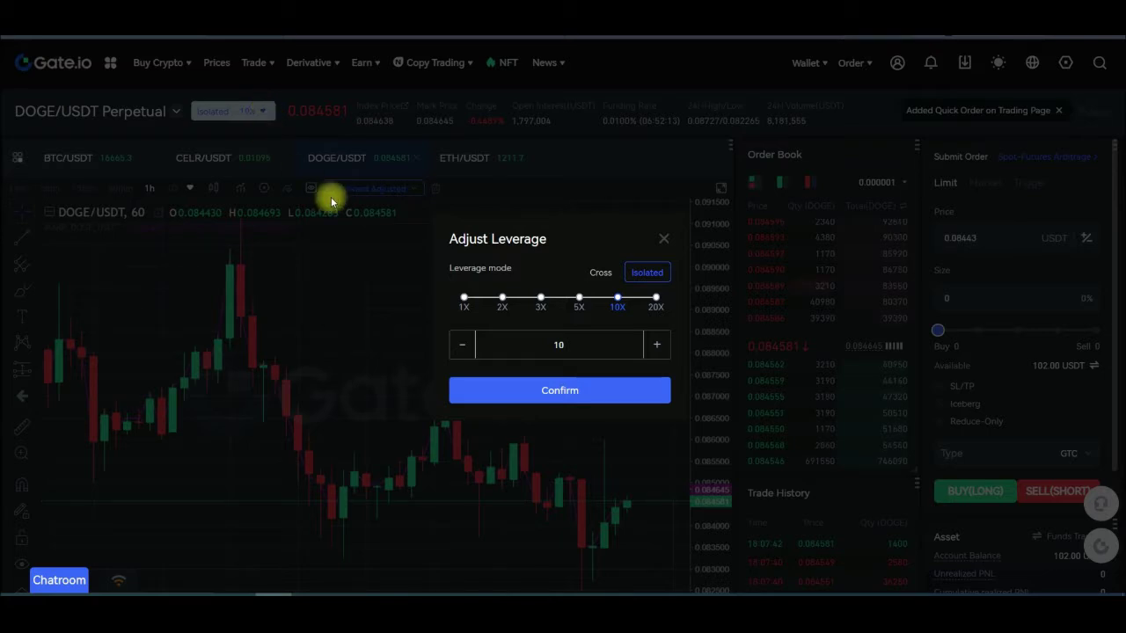
{"action": "left_click", "coordinate": [579, 299]}
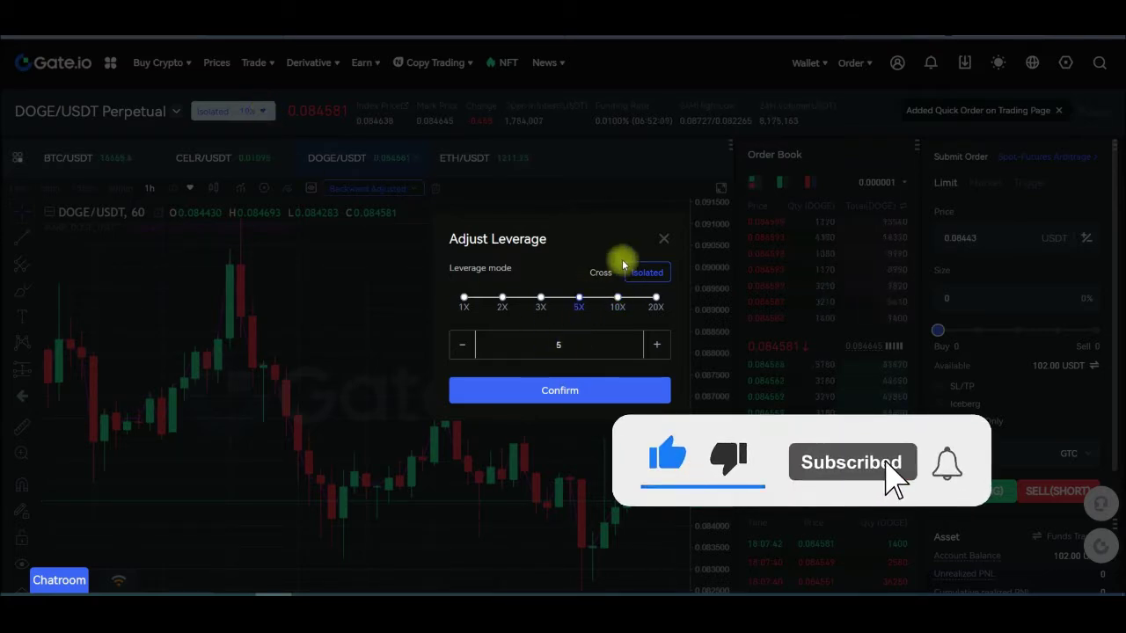
{"action": "left_click", "coordinate": [565, 393]}
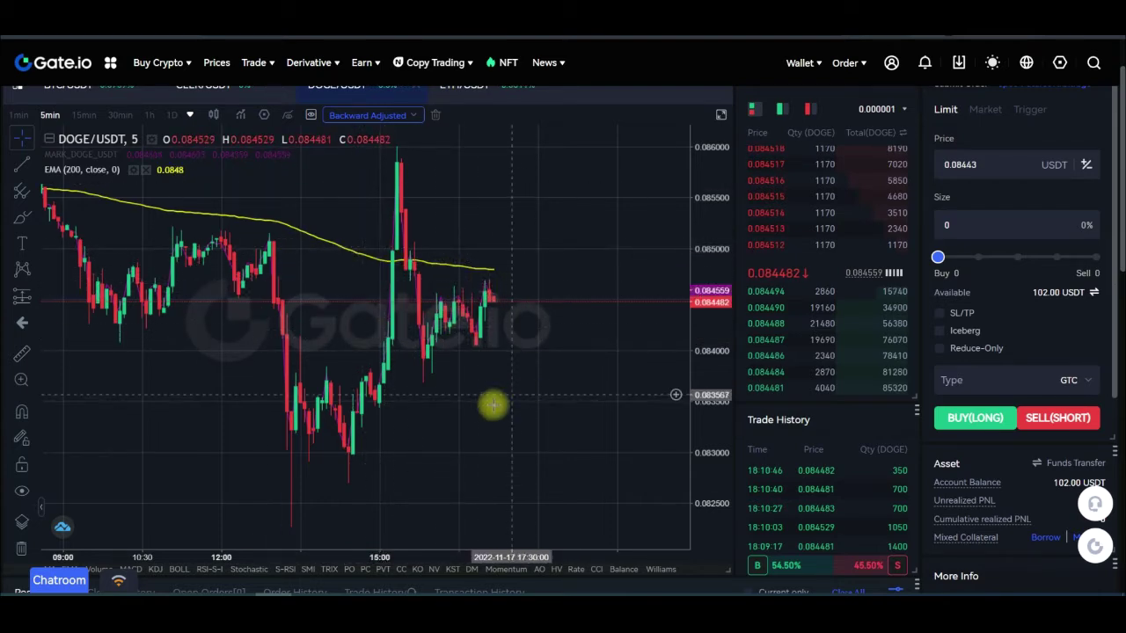
Examine the Pivot Point SuperTrend signals on TradingView's 1-hour BTCUSDT chart and dismiss the alert form without creating an alert
{"action": "scroll", "coordinate": [489, 398], "scroll_direction": "up", "scroll_amount": 5}
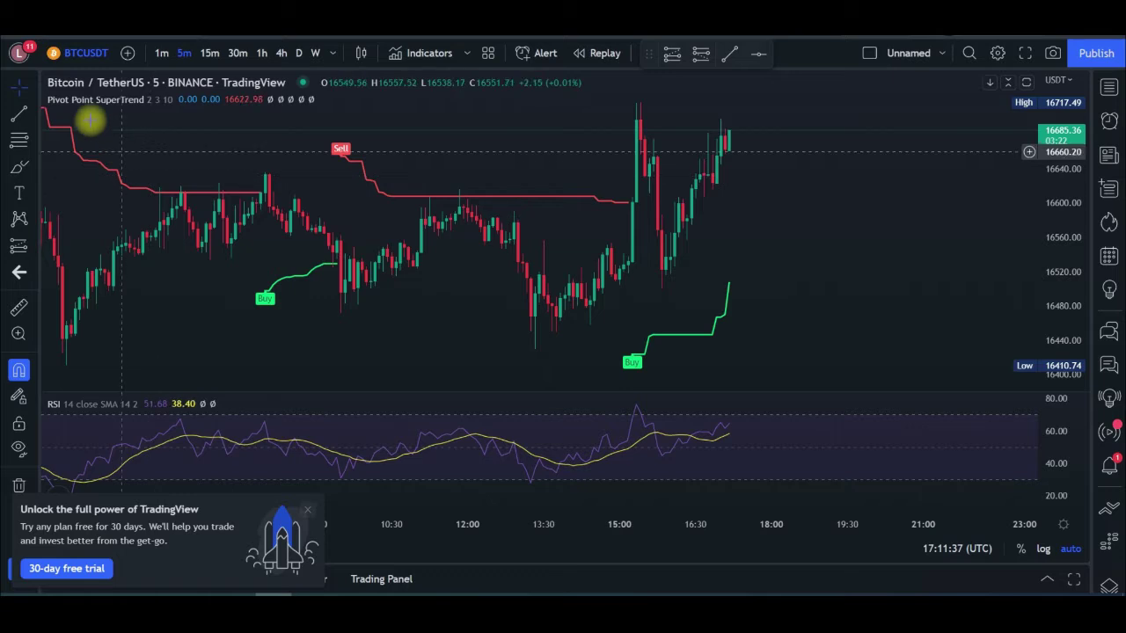
{"action": "mouse_move", "coordinate": [69, 106]}
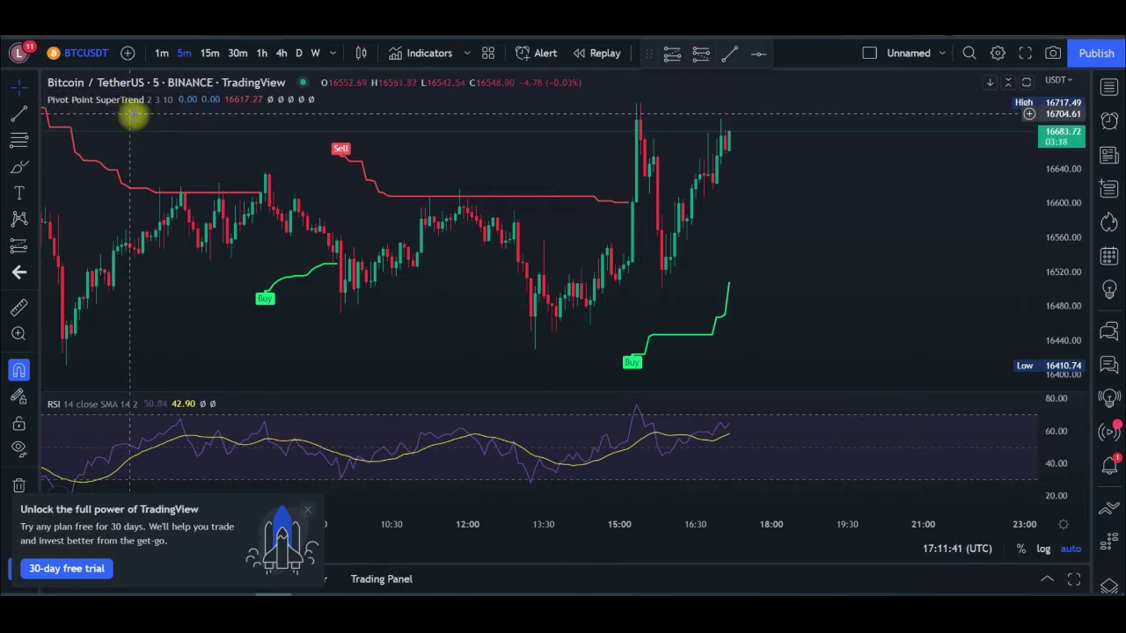
{"action": "left_click", "coordinate": [263, 53]}
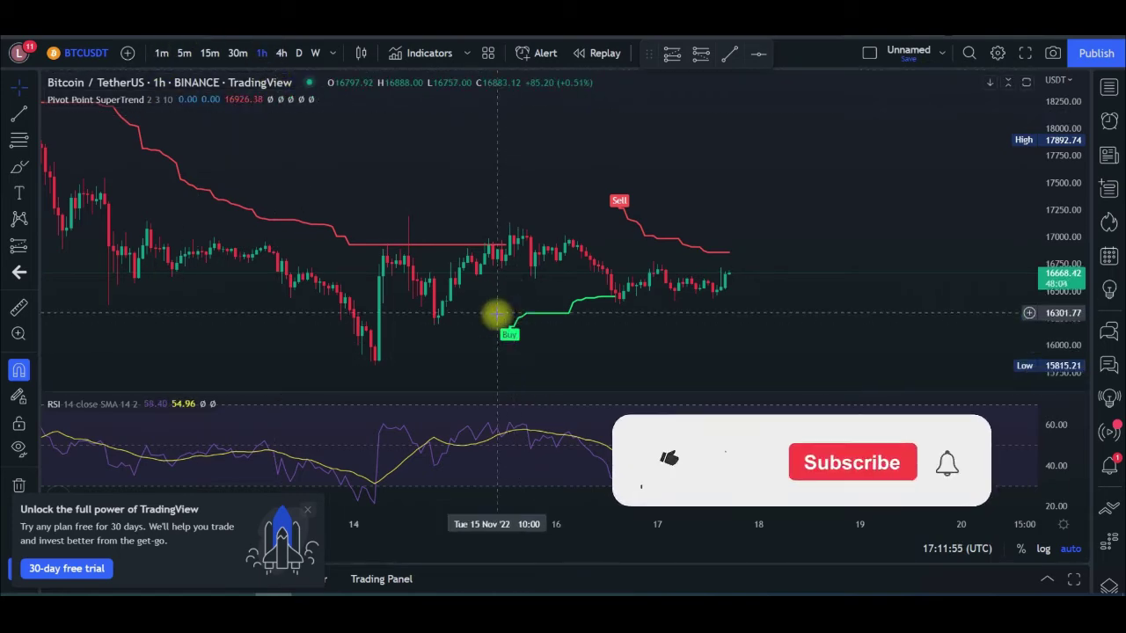
{"action": "scroll", "coordinate": [497, 314], "scroll_direction": "up", "scroll_amount": 3}
{"action": "scroll", "coordinate": [701, 305], "scroll_direction": "down", "scroll_amount": 2}
{"action": "scroll", "coordinate": [412, 326], "scroll_direction": "up", "scroll_amount": 3}
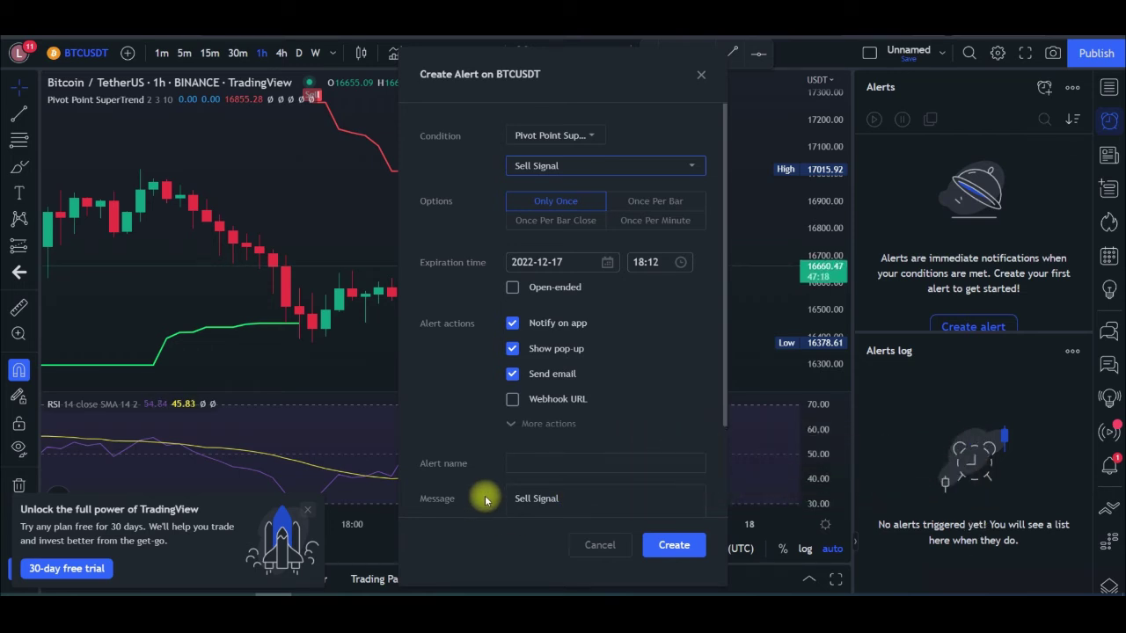
{"action": "left_click", "coordinate": [701, 73]}
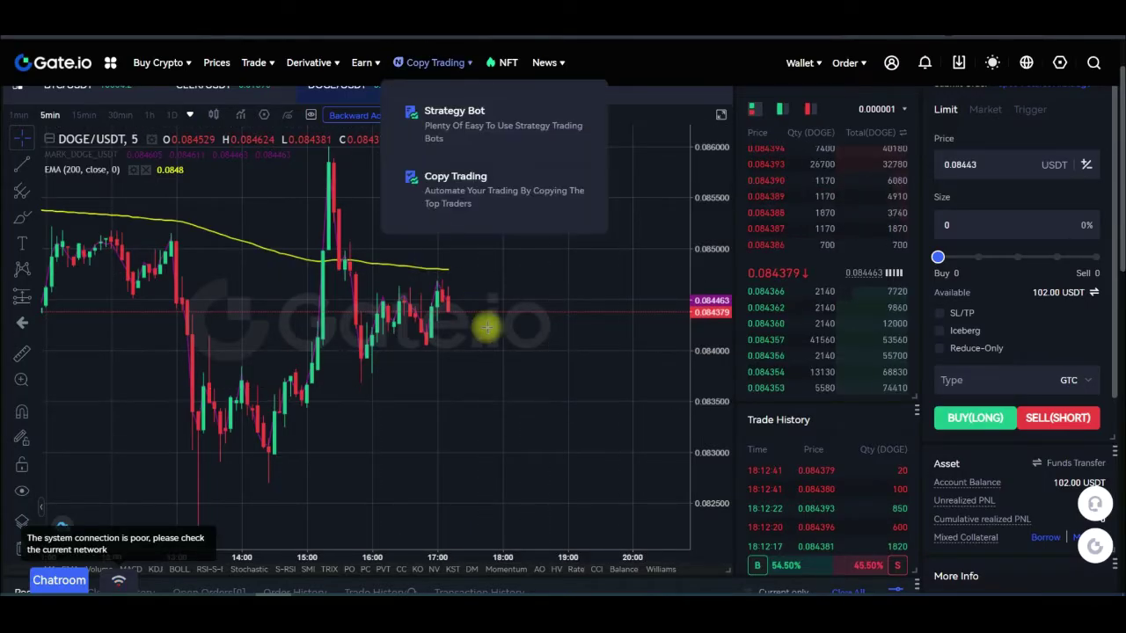
Return to Gate.io's DOGE/USDT trading page and change the order type to Market
{"action": "scroll", "coordinate": [356, 433], "scroll_direction": "up", "scroll_amount": 2}
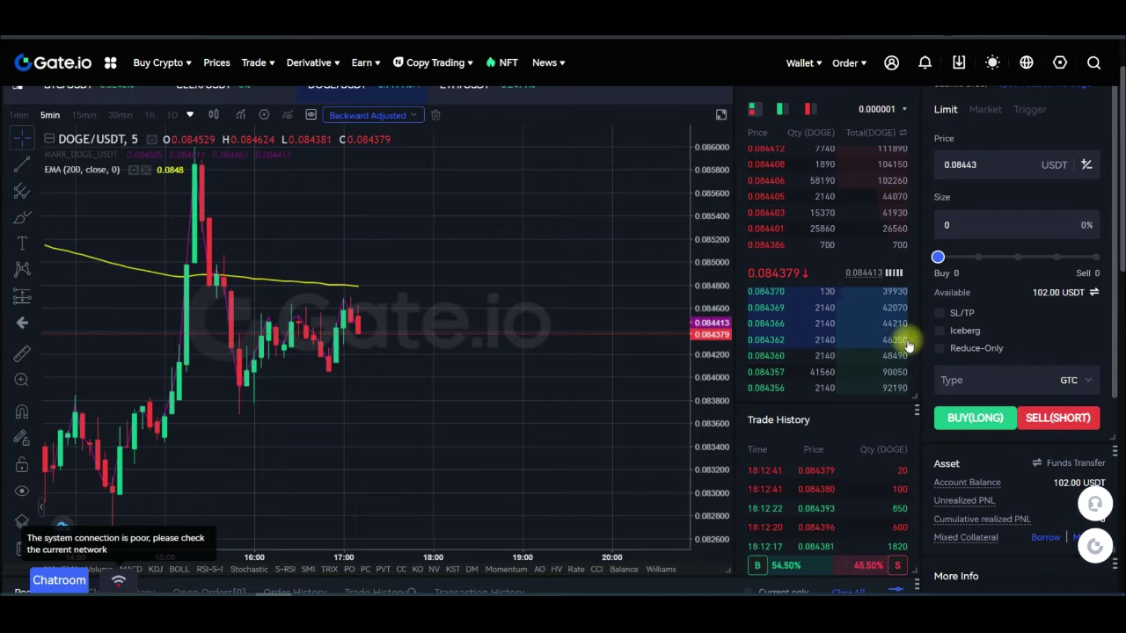
{"action": "mouse_move", "coordinate": [899, 275]}
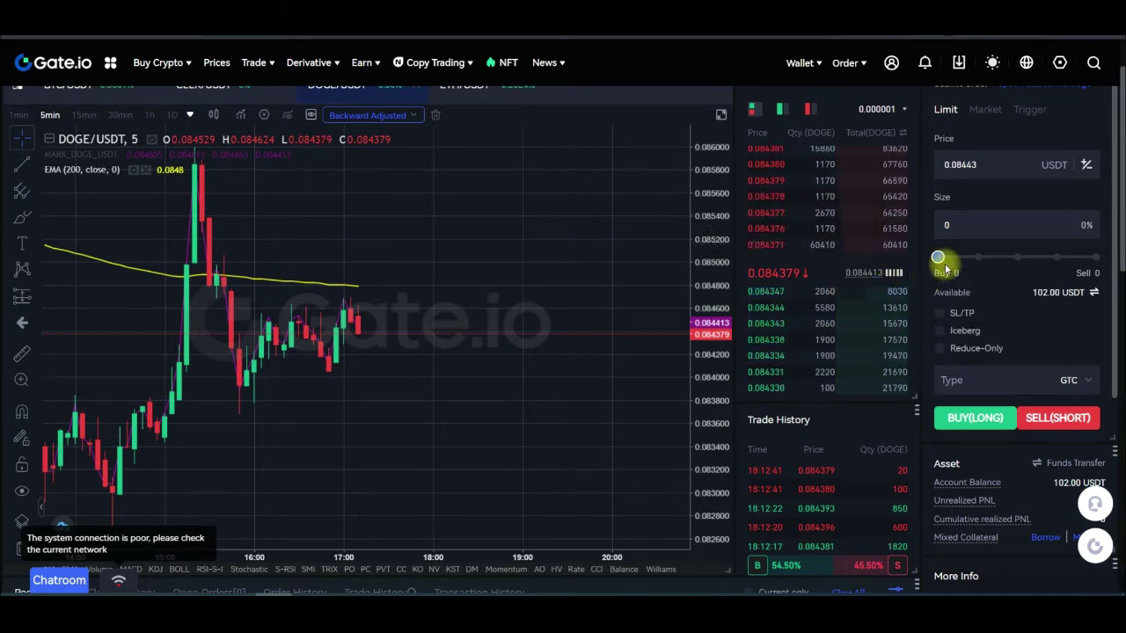
{"action": "scroll", "coordinate": [1003, 224], "scroll_direction": "up", "scroll_amount": 1}
{"action": "scroll", "coordinate": [981, 206], "scroll_direction": "up", "scroll_amount": 1}
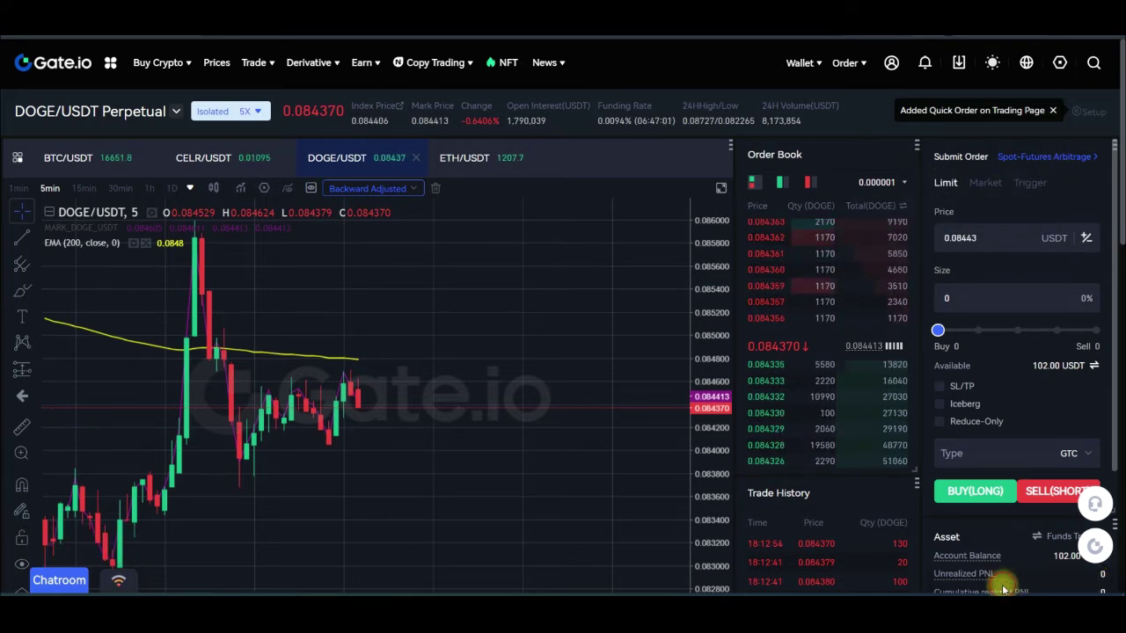
{"action": "mouse_move", "coordinate": [957, 165]}
{"action": "left_mouse_down"}
{"action": "mouse_move", "coordinate": [916, 161]}
{"action": "mouse_move", "coordinate": [993, 165]}
{"action": "mouse_move", "coordinate": [982, 205]}
{"action": "mouse_move", "coordinate": [1001, 195]}
{"action": "left_mouse_up"}
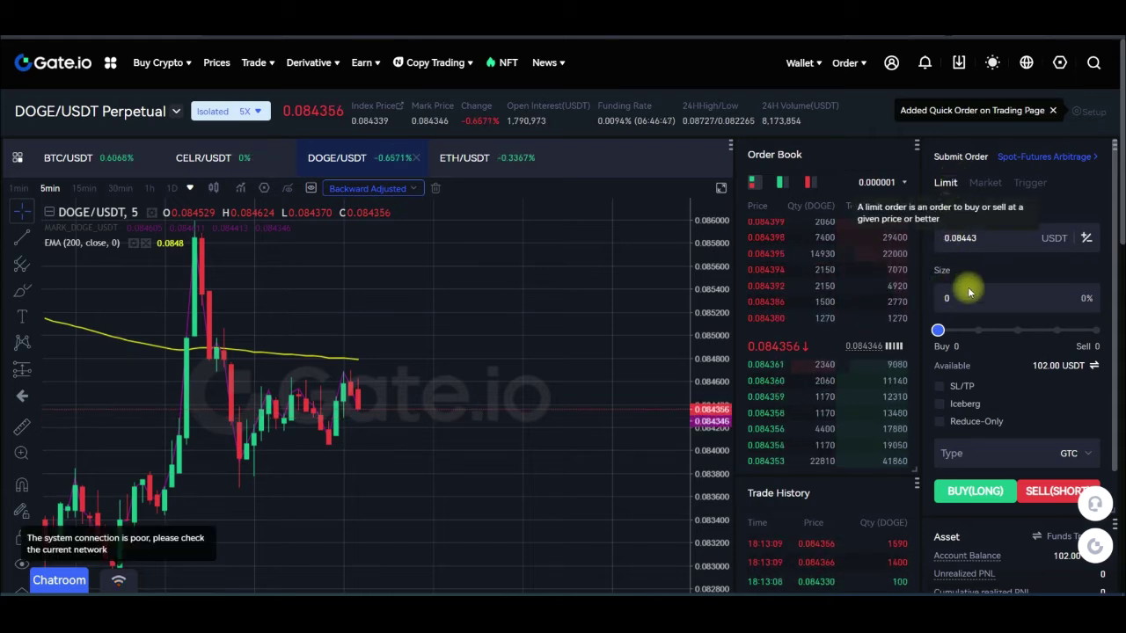
{"action": "left_click", "coordinate": [990, 185]}
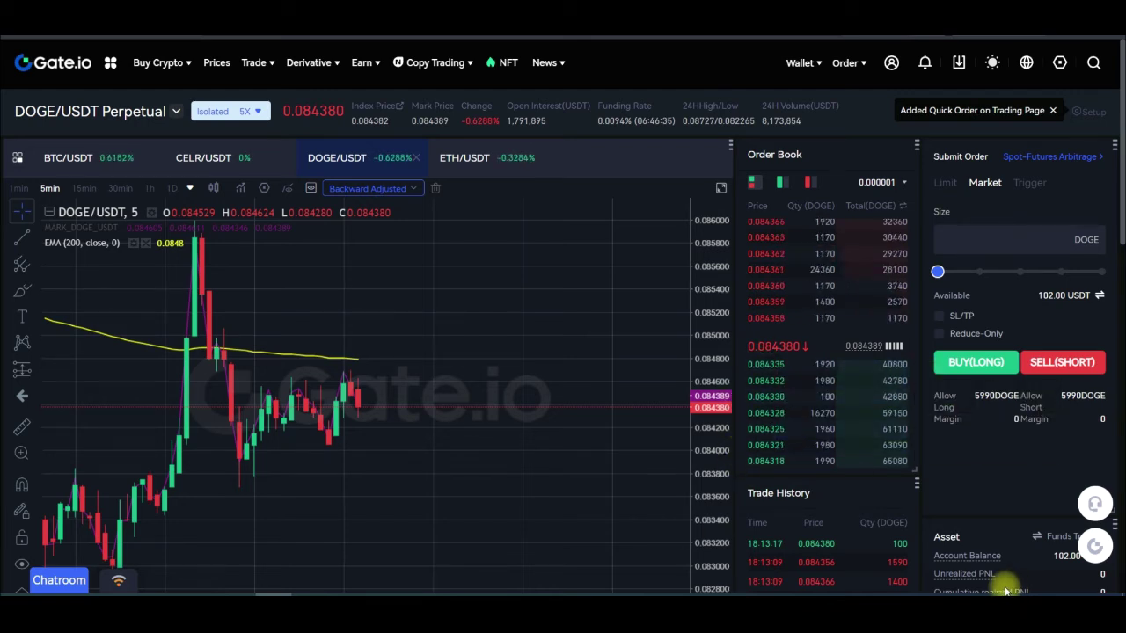
Try the market order size at about 49% of the available funds, and set it to 100% (5990 DOGE)
{"action": "left_click_drag", "start_coordinate": [808, 332], "coordinate": [846, 358]}
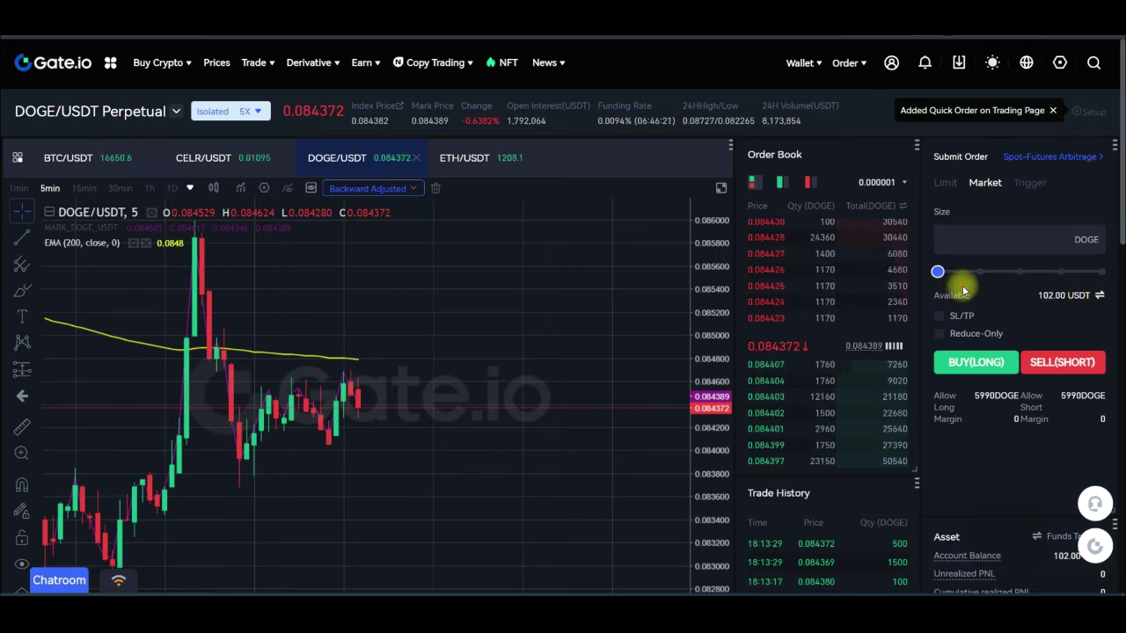
{"action": "left_click_drag", "start_coordinate": [932, 273], "coordinate": [1113, 279]}
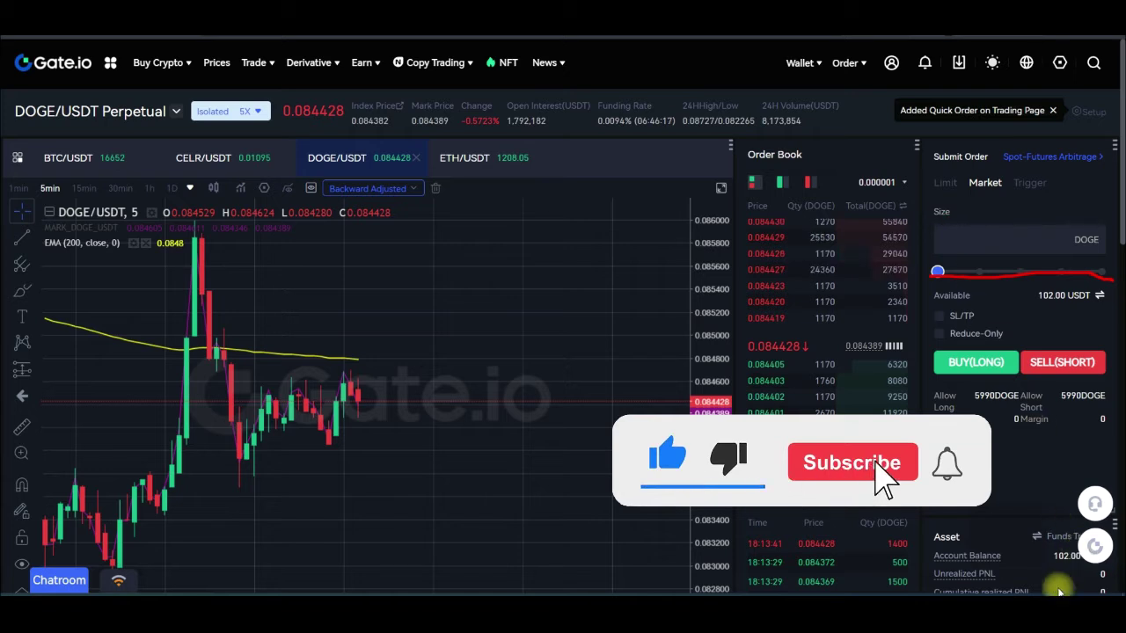
{"action": "left_click_drag", "start_coordinate": [938, 272], "coordinate": [1119, 274]}
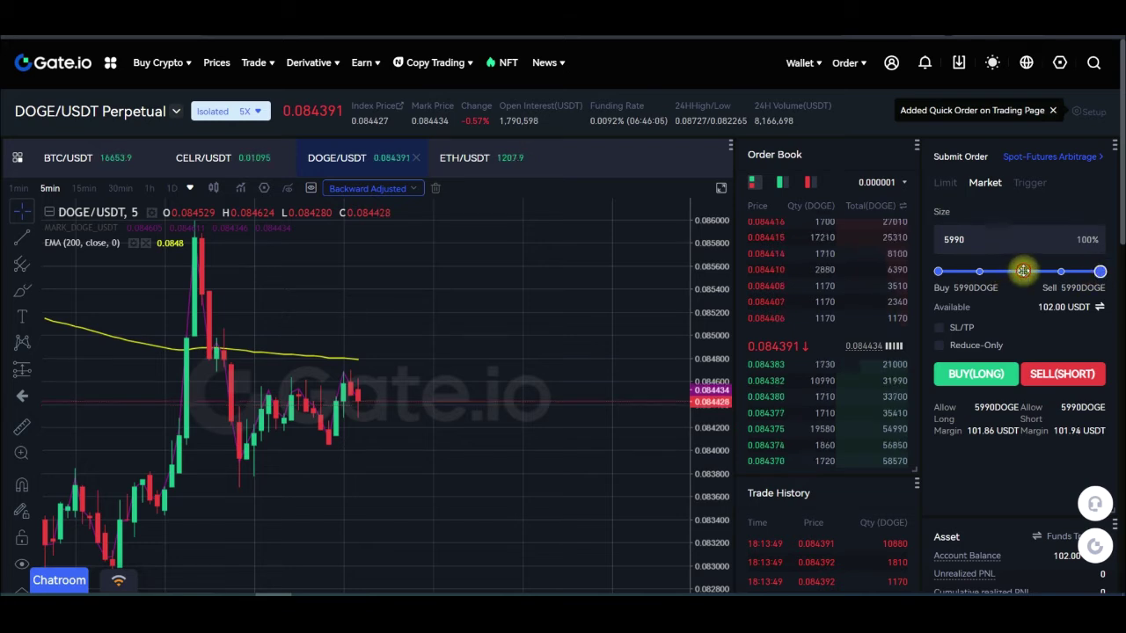
{"action": "left_click_drag", "start_coordinate": [1025, 272], "coordinate": [1021, 272]}
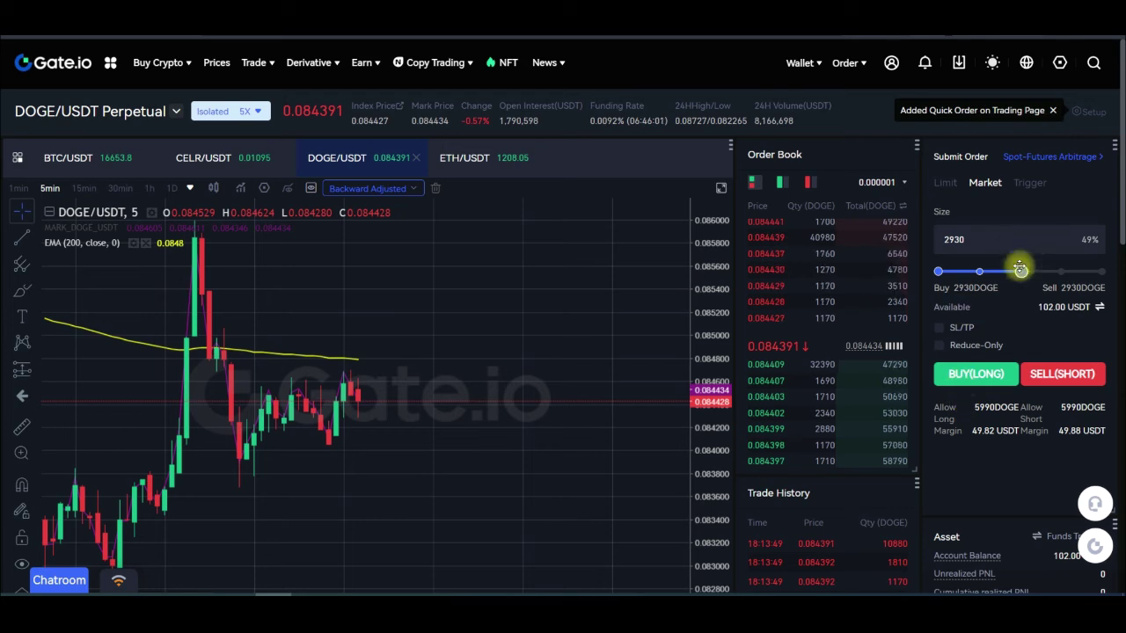
{"action": "left_click_drag", "start_coordinate": [1025, 271], "coordinate": [1103, 272]}
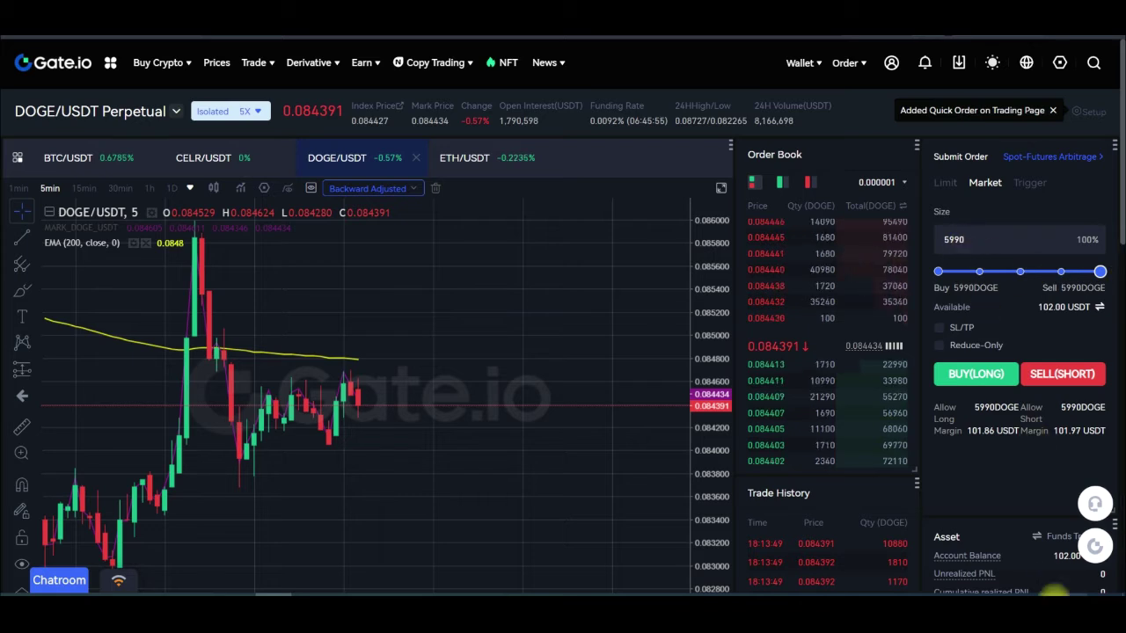
Examine how the order size, the leverage multiplier and the required long margin of the market order relate
{"action": "mouse_move", "coordinate": [959, 222]}
{"action": "left_mouse_down"}
{"action": "mouse_move", "coordinate": [925, 240]}
{"action": "mouse_move", "coordinate": [957, 255]}
{"action": "mouse_move", "coordinate": [950, 217]}
{"action": "left_mouse_up"}
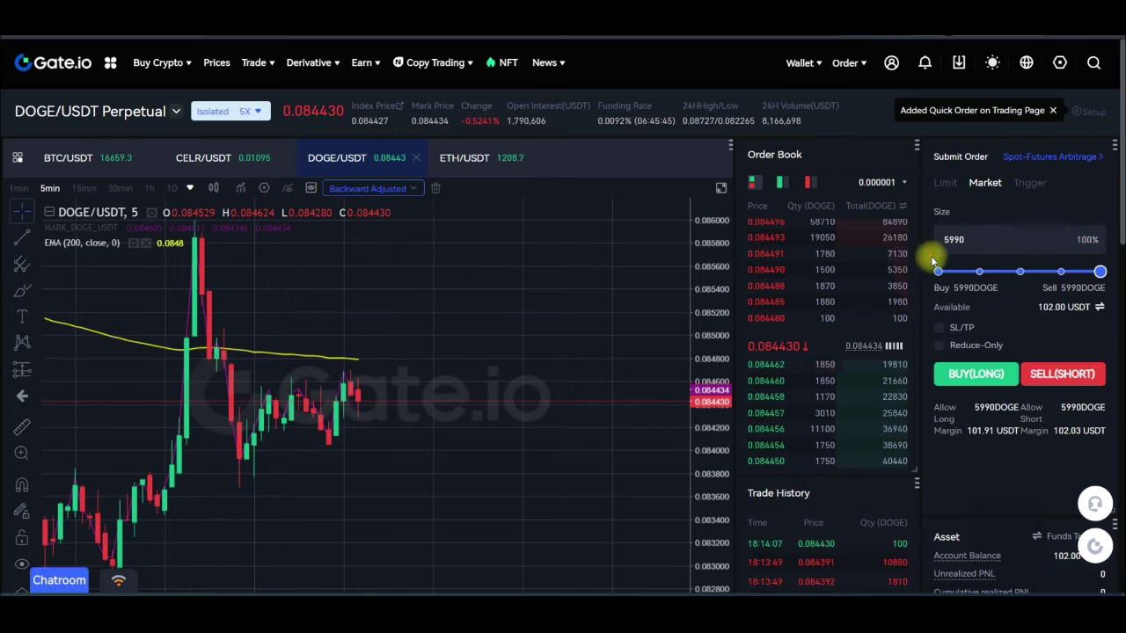
{"action": "mouse_move", "coordinate": [925, 256]}
{"action": "left_mouse_down"}
{"action": "mouse_move", "coordinate": [935, 253]}
{"action": "mouse_move", "coordinate": [925, 262]}
{"action": "left_mouse_up"}
{"action": "mouse_move", "coordinate": [222, 132]}
{"action": "left_mouse_down"}
{"action": "mouse_move", "coordinate": [266, 132]}
{"action": "mouse_move", "coordinate": [272, 86]}
{"action": "mouse_move", "coordinate": [225, 112]}
{"action": "left_mouse_up"}
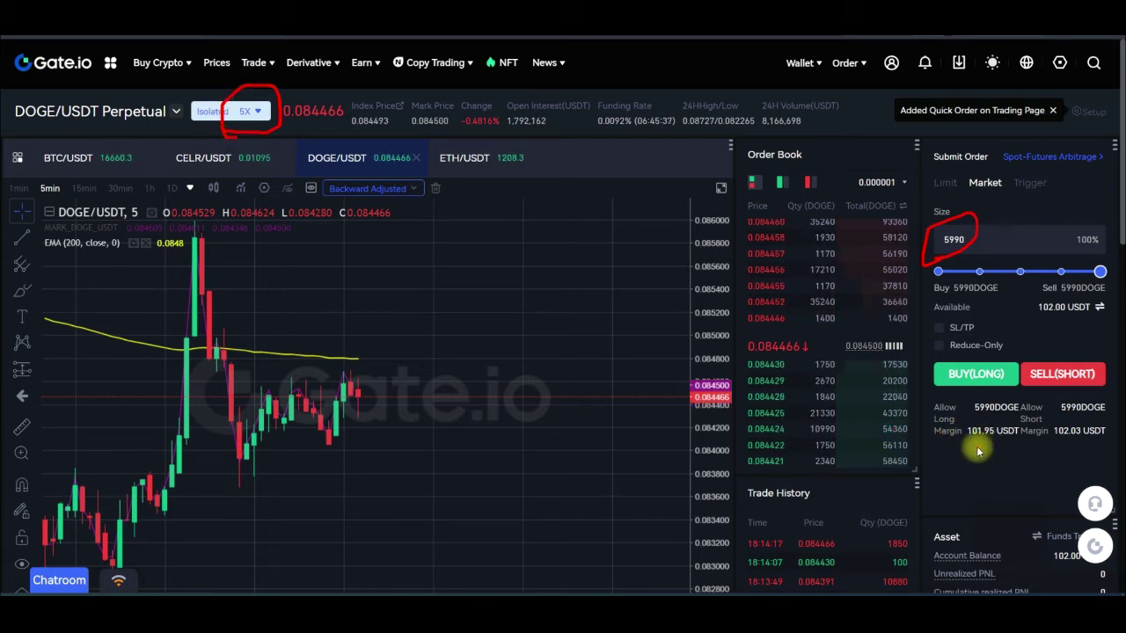
{"action": "mouse_move", "coordinate": [1016, 438]}
{"action": "left_mouse_down"}
{"action": "mouse_move", "coordinate": [981, 413]}
{"action": "mouse_move", "coordinate": [969, 447]}
{"action": "left_mouse_up"}
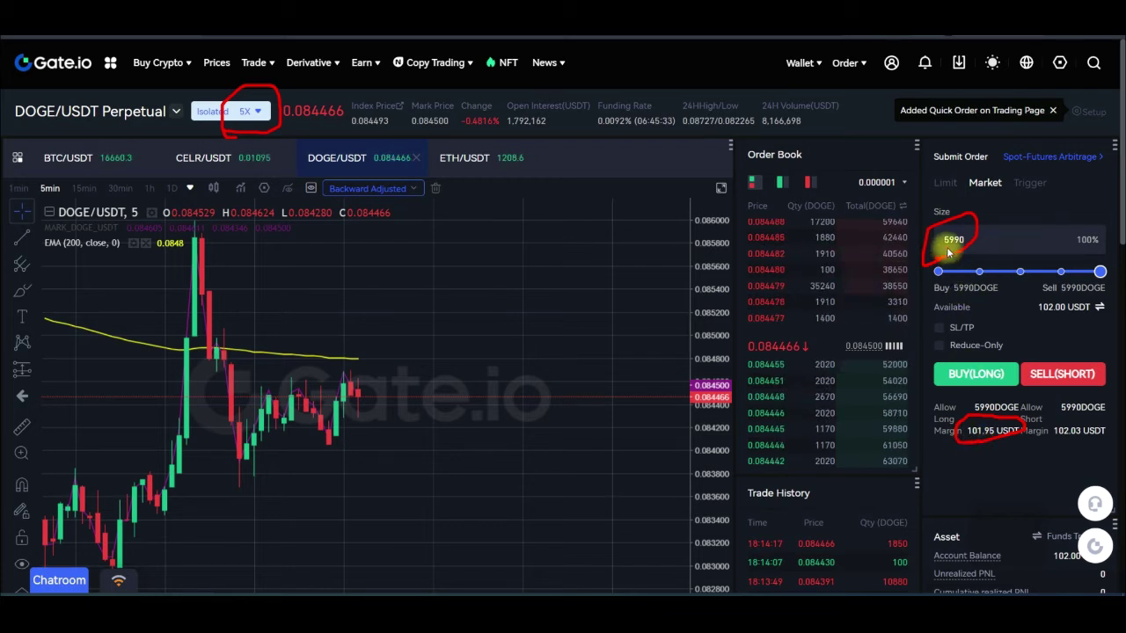
{"action": "left_click_drag", "start_coordinate": [948, 253], "coordinate": [980, 243]}
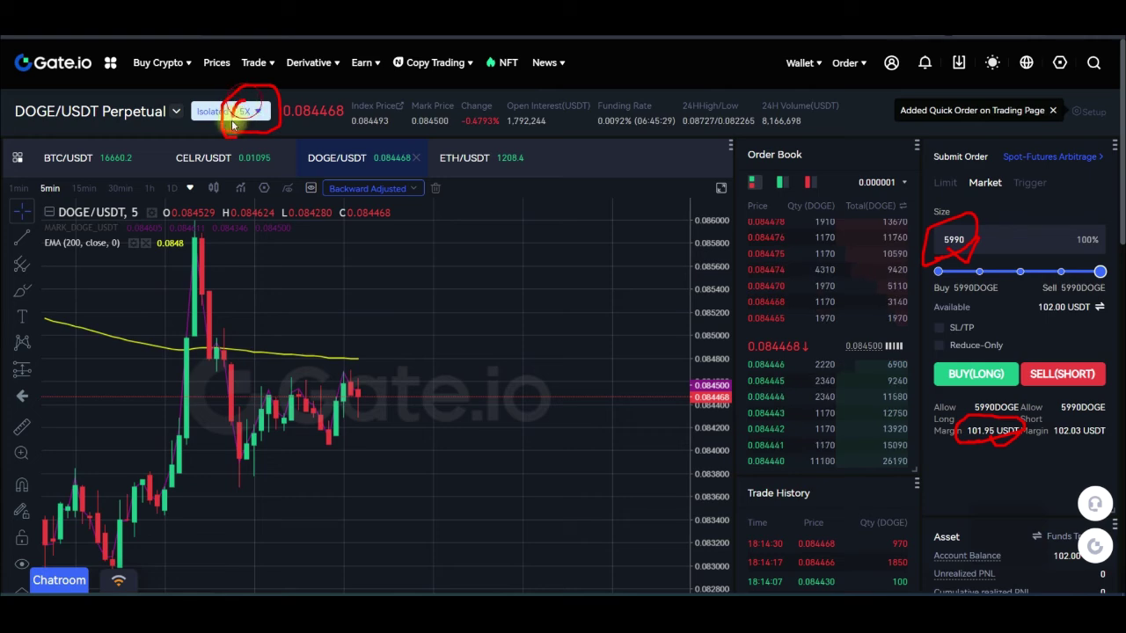
{"action": "key", "text": "Escape"}
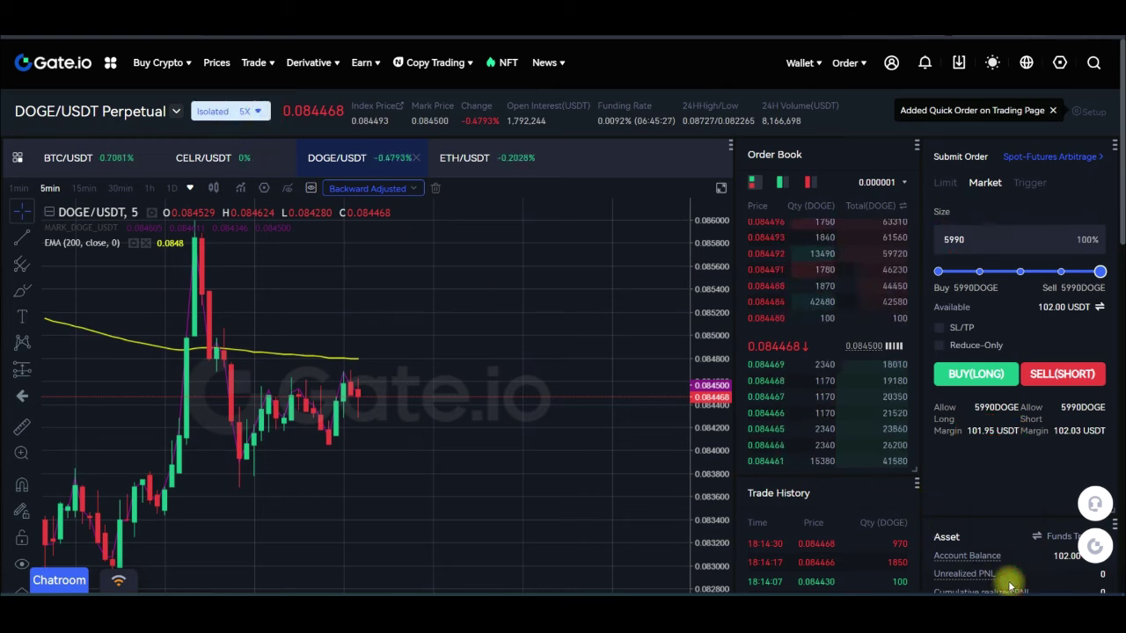
Try 10X isolated leverage with the market order size at 100%, and set the leverage back to 5X
{"action": "left_click", "coordinate": [259, 114]}
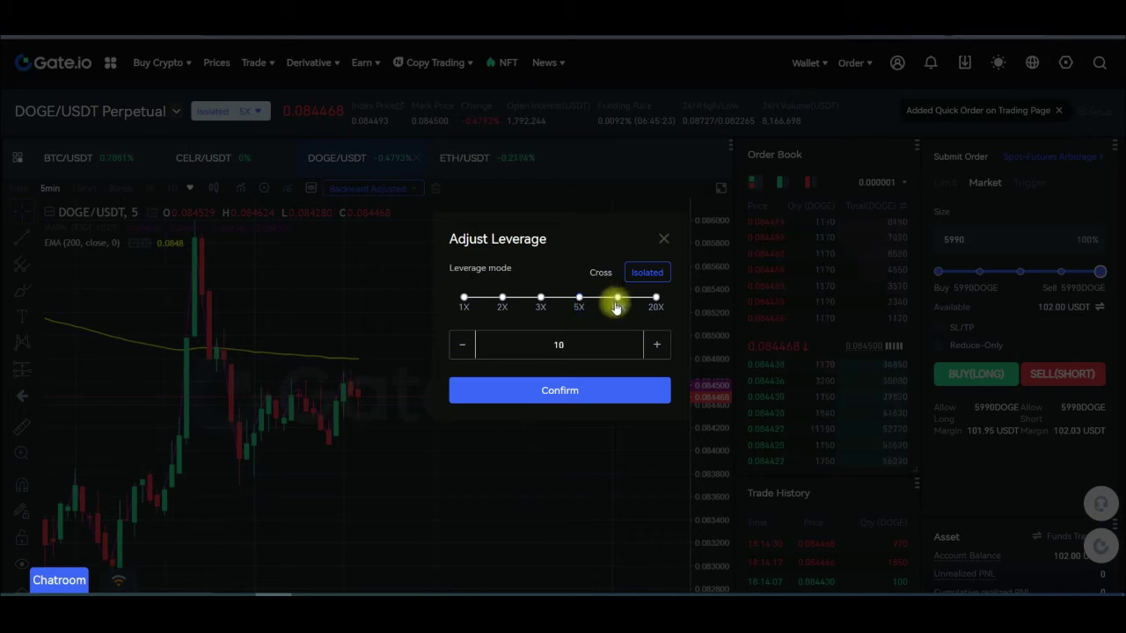
{"action": "left_click", "coordinate": [563, 393]}
{"action": "mouse_move", "coordinate": [1100, 270]}
{"action": "left_mouse_down"}
{"action": "mouse_move", "coordinate": [1005, 271]}
{"action": "mouse_move", "coordinate": [1106, 270]}
{"action": "left_mouse_up"}
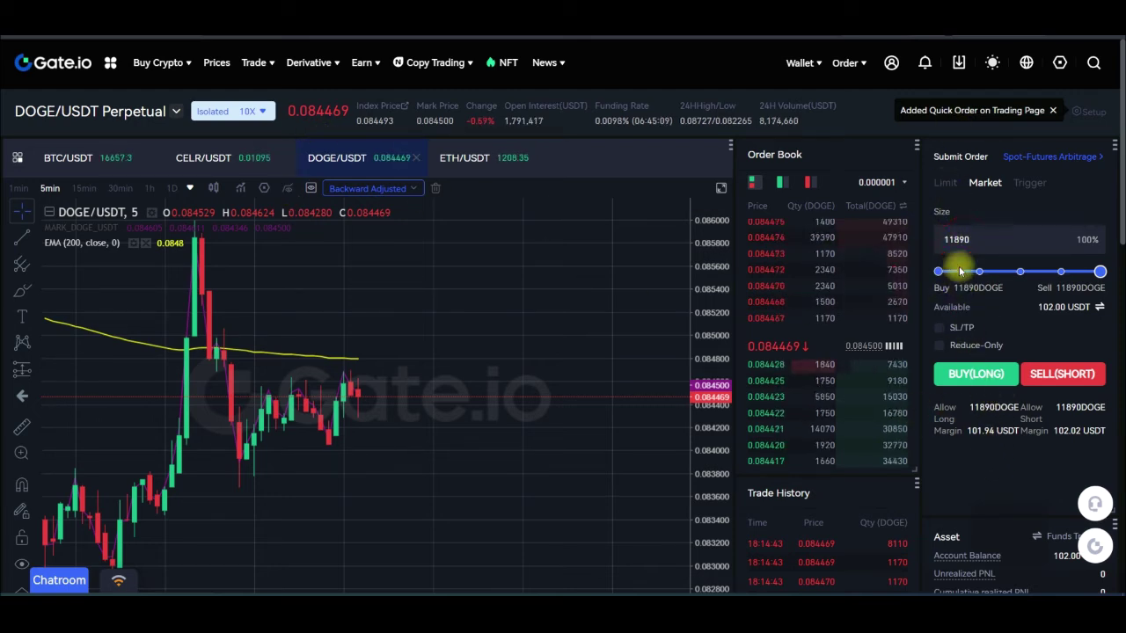
{"action": "left_click_drag", "start_coordinate": [951, 261], "coordinate": [995, 236]}
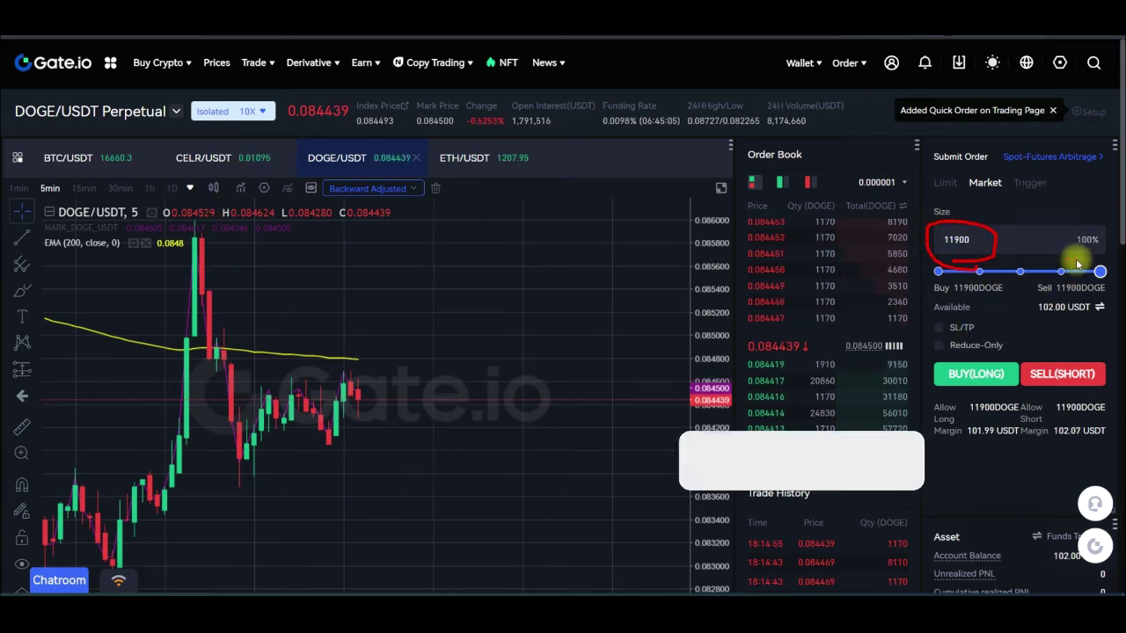
{"action": "left_click_drag", "start_coordinate": [1091, 257], "coordinate": [1084, 260]}
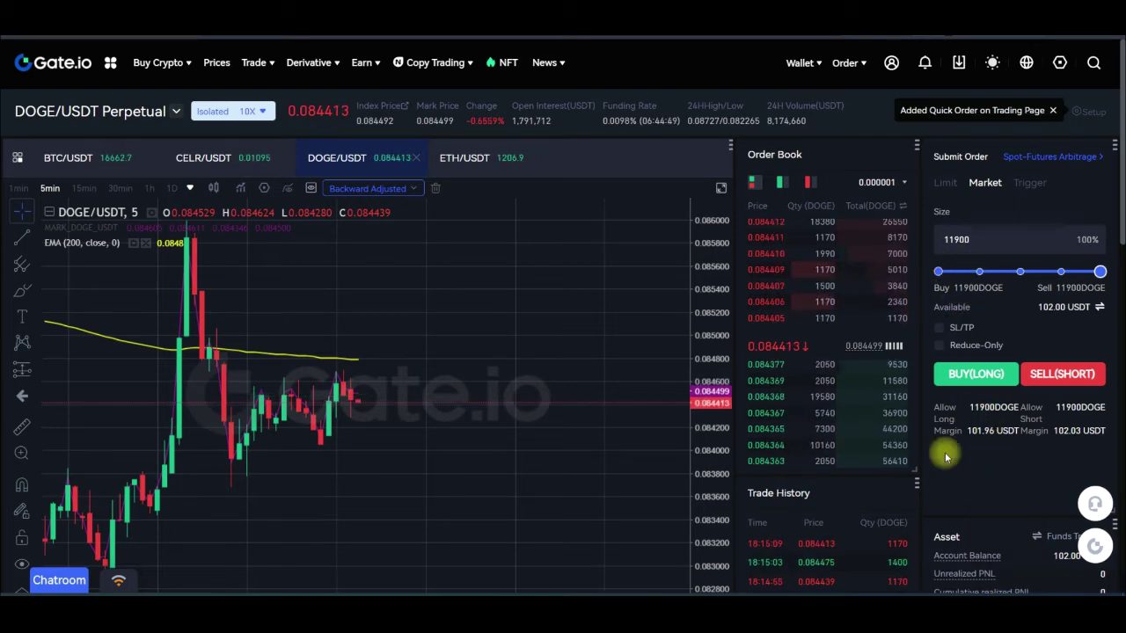
{"action": "left_click", "coordinate": [257, 112]}
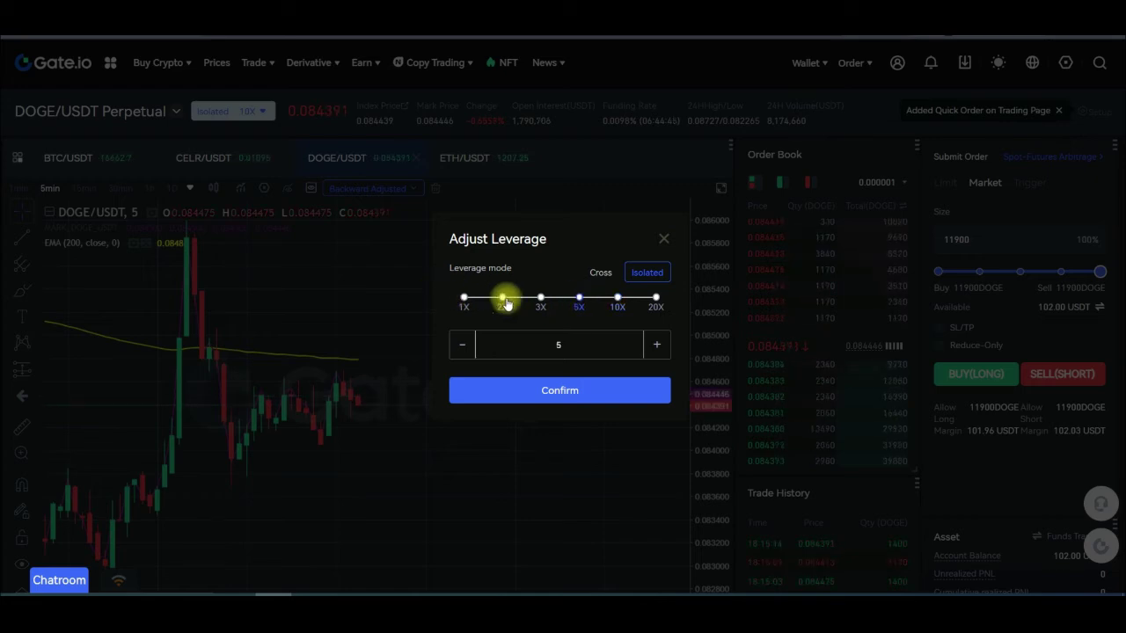
{"action": "left_click", "coordinate": [567, 397]}
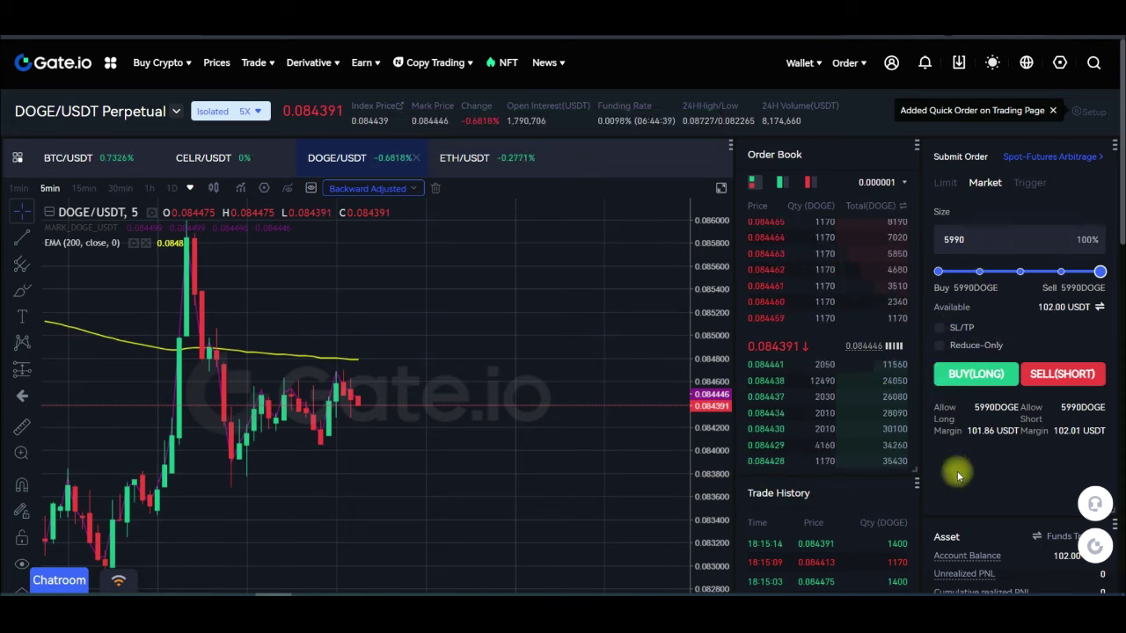
Examine the market order form, the asset details and the positions list for DOGE/USDT before buying long
{"action": "scroll", "coordinate": [951, 481], "scroll_direction": "down", "scroll_amount": 2}
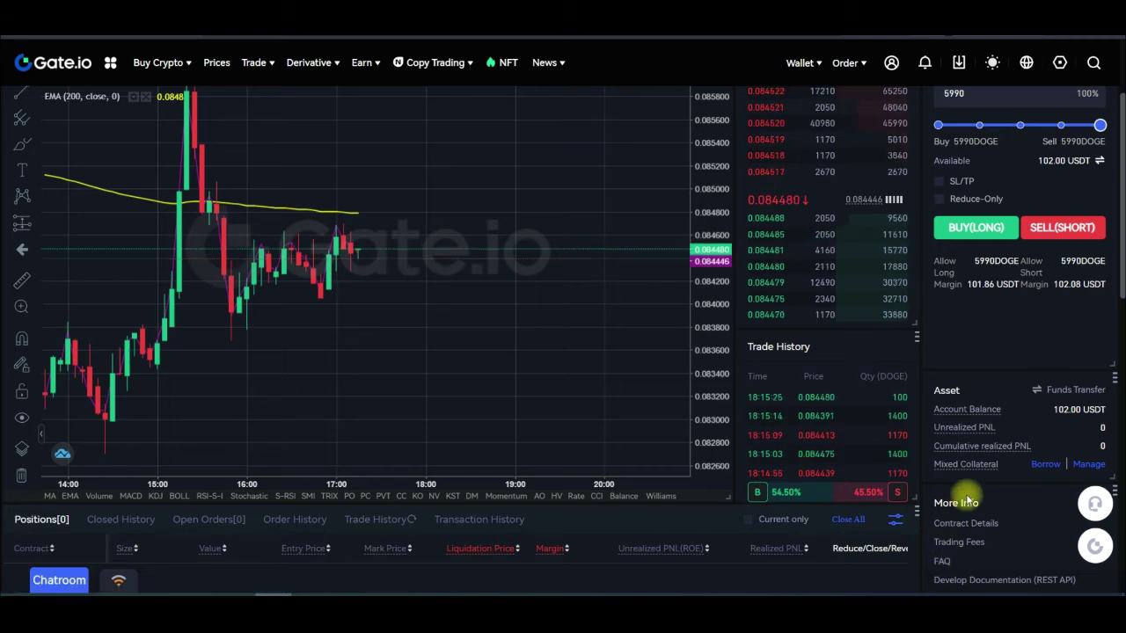
{"action": "scroll", "coordinate": [966, 494], "scroll_direction": "down", "scroll_amount": 1}
{"action": "scroll", "coordinate": [966, 495], "scroll_direction": "up", "scroll_amount": 2}
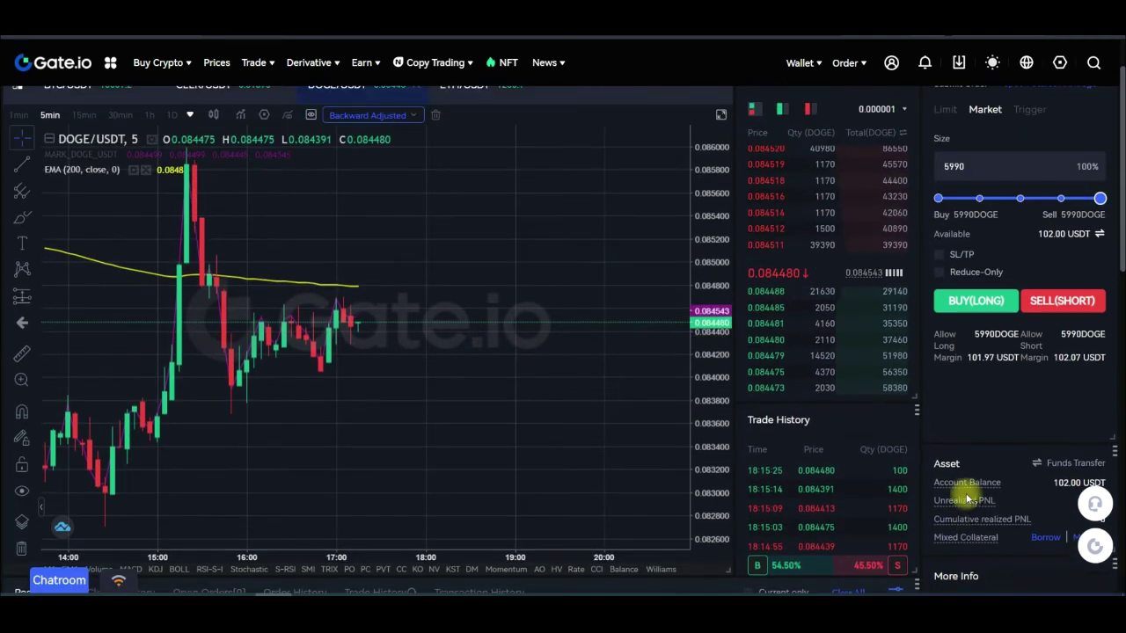
{"action": "scroll", "coordinate": [989, 362], "scroll_direction": "down", "scroll_amount": 1}
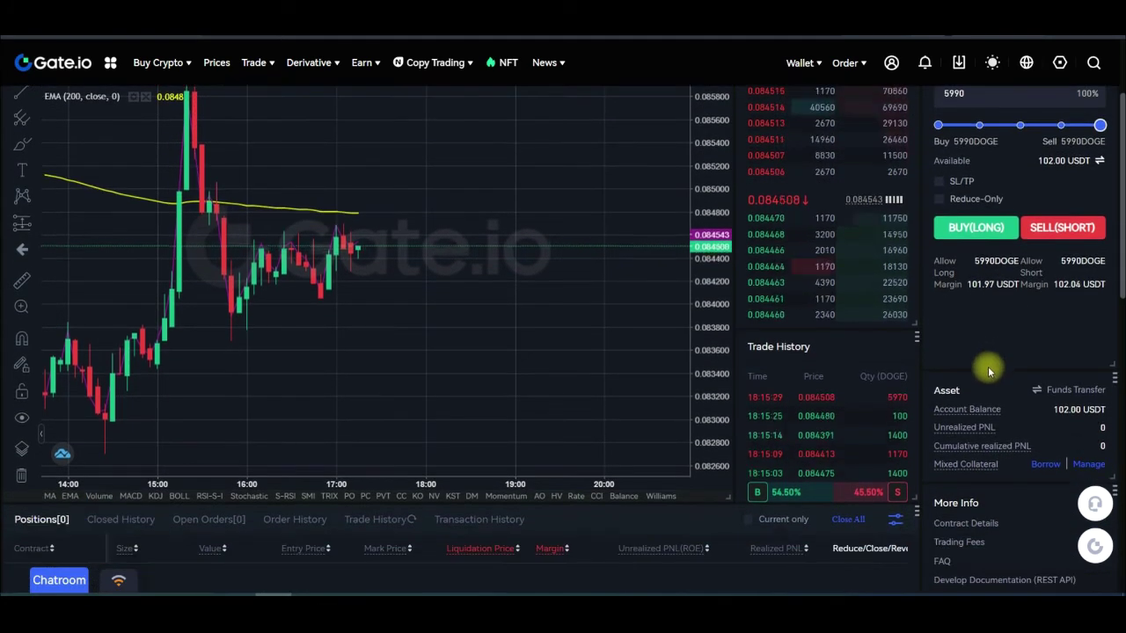
{"action": "scroll", "coordinate": [988, 366], "scroll_direction": "up", "scroll_amount": 2}
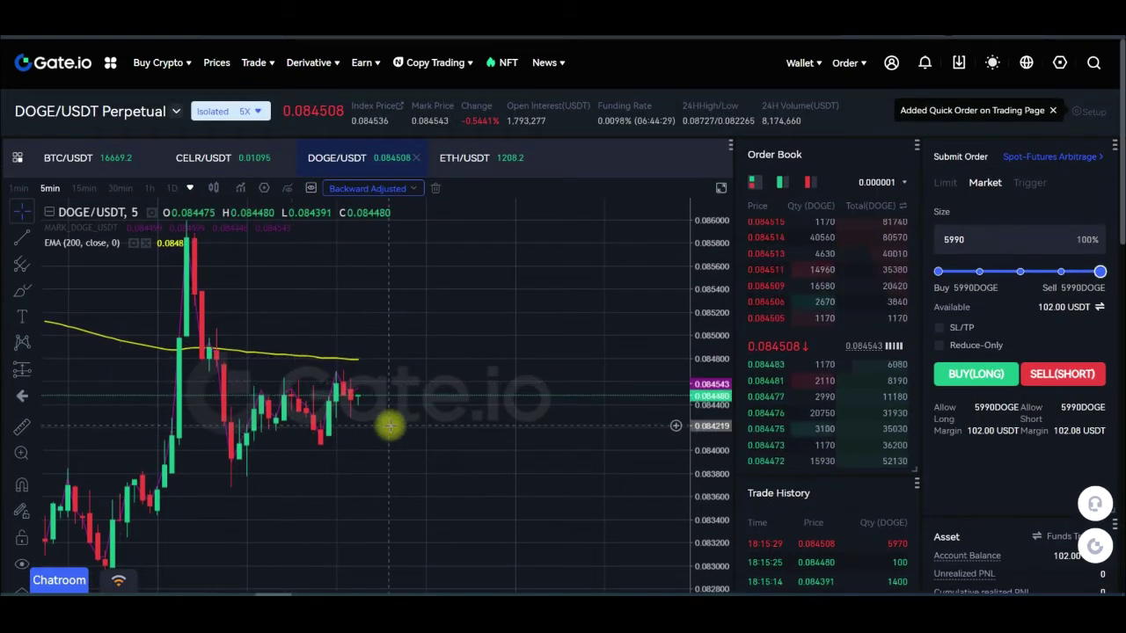
{"action": "scroll", "coordinate": [369, 422], "scroll_direction": "up", "scroll_amount": 5}
{"action": "scroll", "coordinate": [278, 437], "scroll_direction": "down", "scroll_amount": 5}
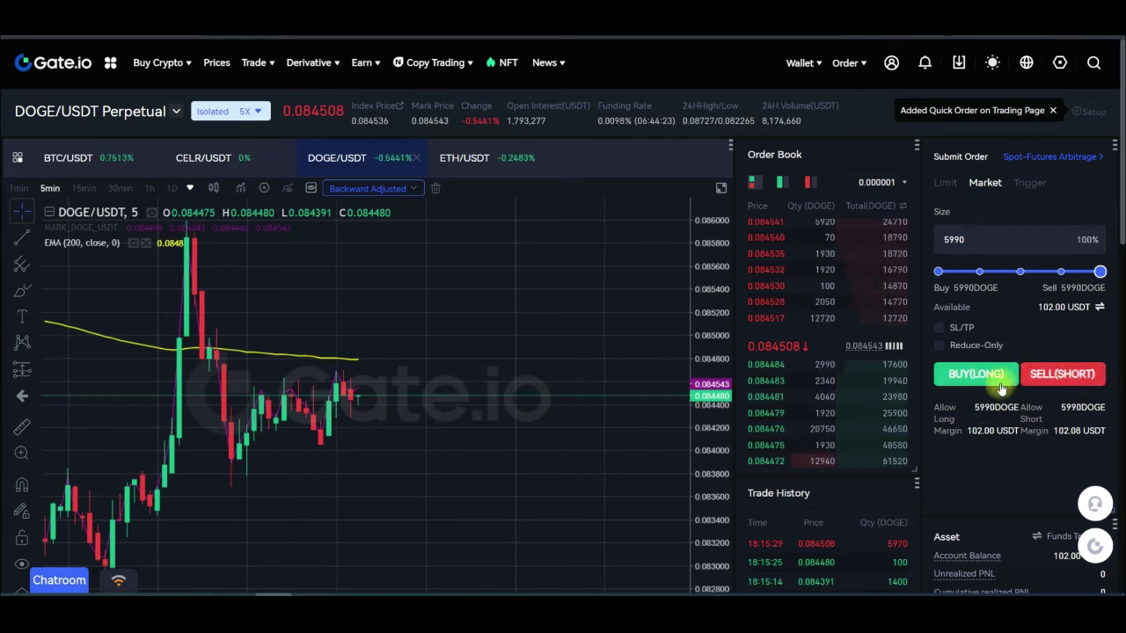
{"action": "scroll", "coordinate": [1047, 422], "scroll_direction": "down", "scroll_amount": 3}
{"action": "scroll", "coordinate": [1038, 440], "scroll_direction": "down", "scroll_amount": 1}
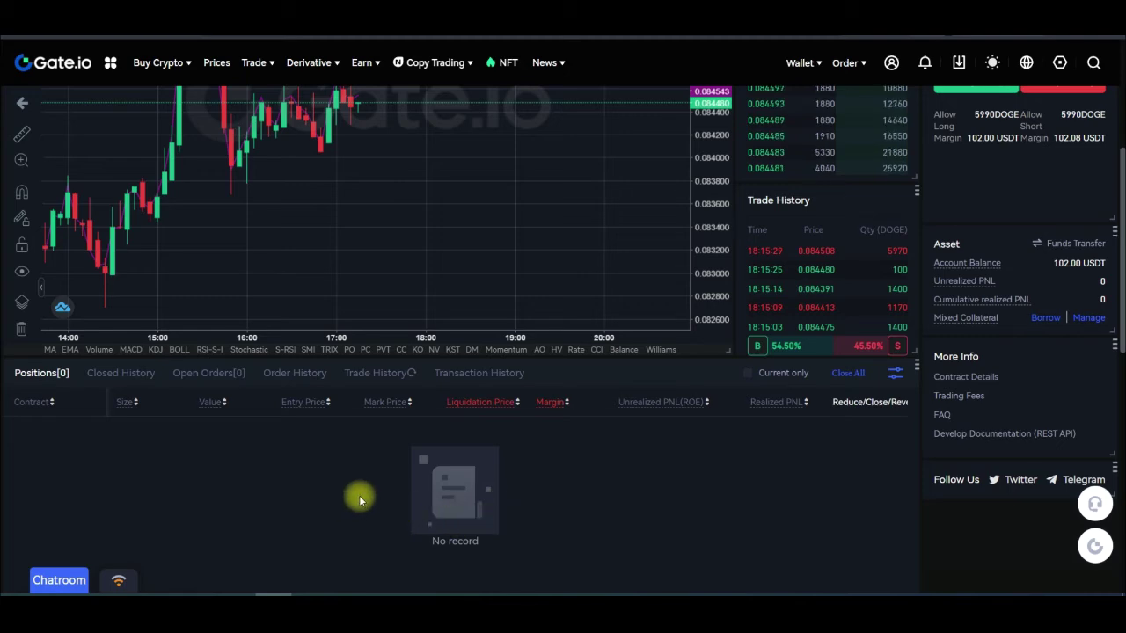
{"action": "scroll", "coordinate": [359, 495], "scroll_direction": "up", "scroll_amount": 4}
{"action": "scroll", "coordinate": [322, 419], "scroll_direction": "up", "scroll_amount": 2}
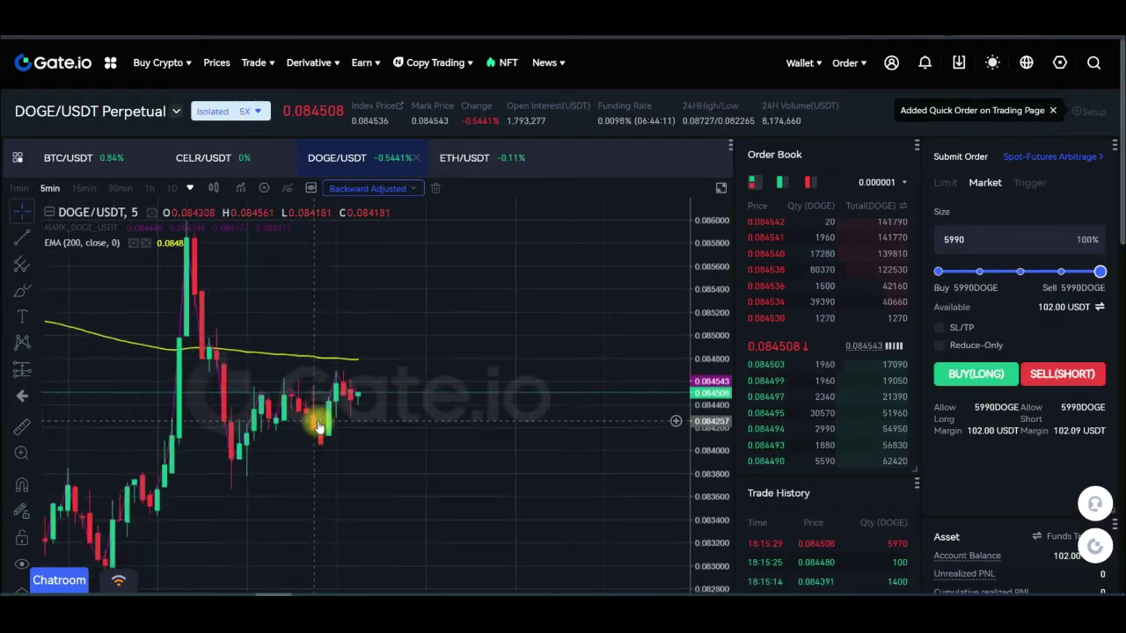
{"action": "scroll", "coordinate": [316, 428], "scroll_direction": "up", "scroll_amount": 2}
{"action": "scroll", "coordinate": [319, 427], "scroll_direction": "down", "scroll_amount": 3}
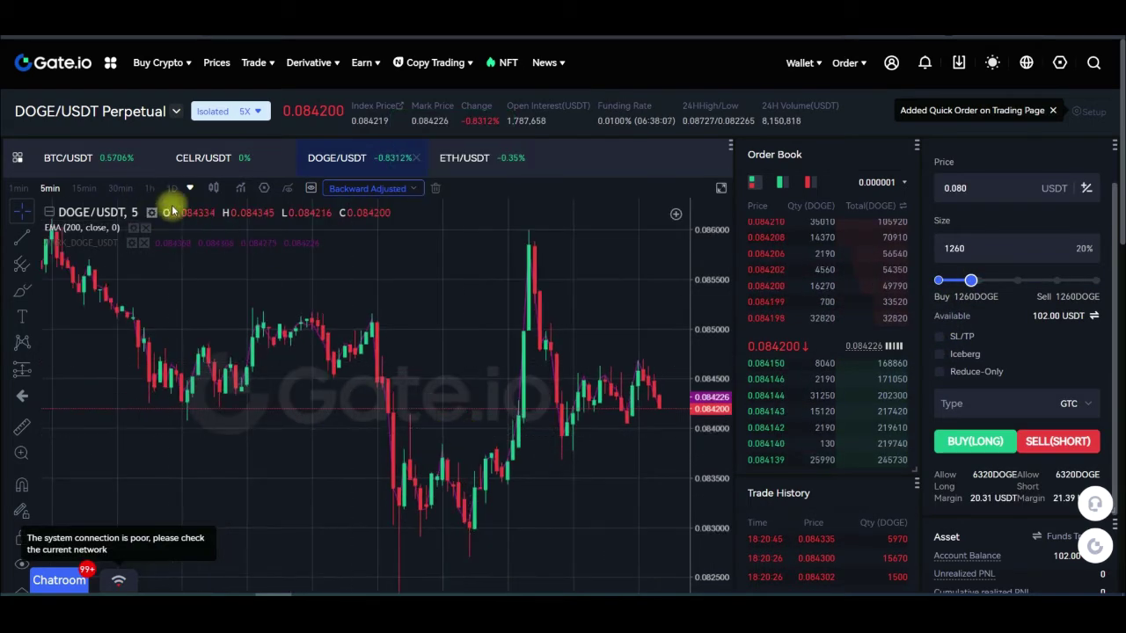
Switch the DOGE/USDT chart to the 1-hour interval and examine the earlier price swings around the 0.080 level
{"action": "left_click", "coordinate": [149, 188]}
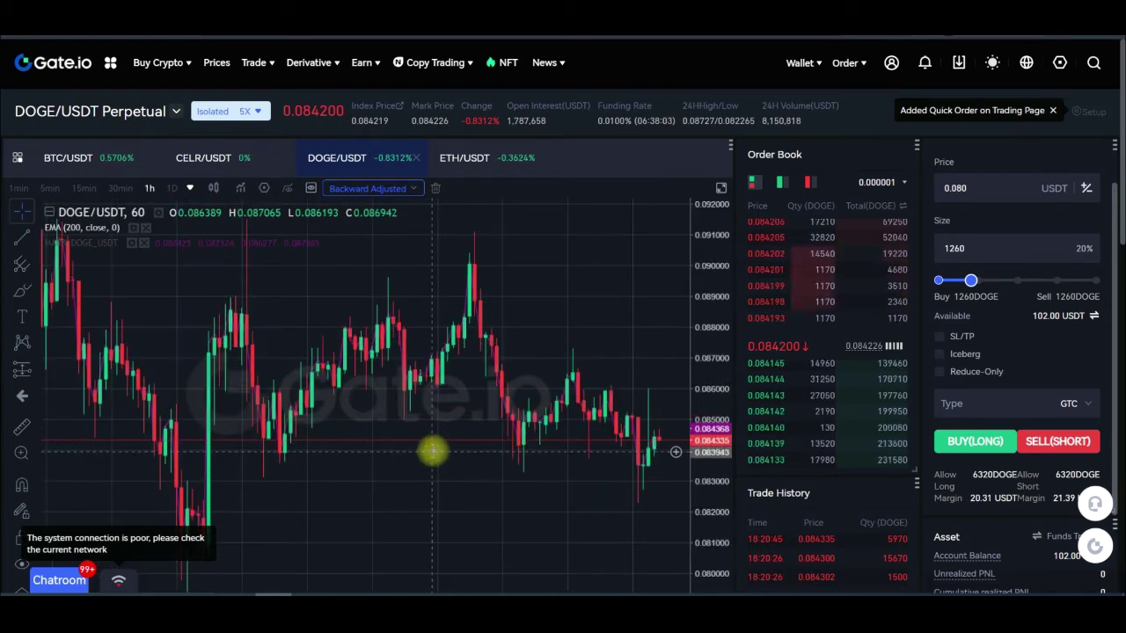
{"action": "scroll", "coordinate": [359, 473], "scroll_direction": "up", "scroll_amount": 3}
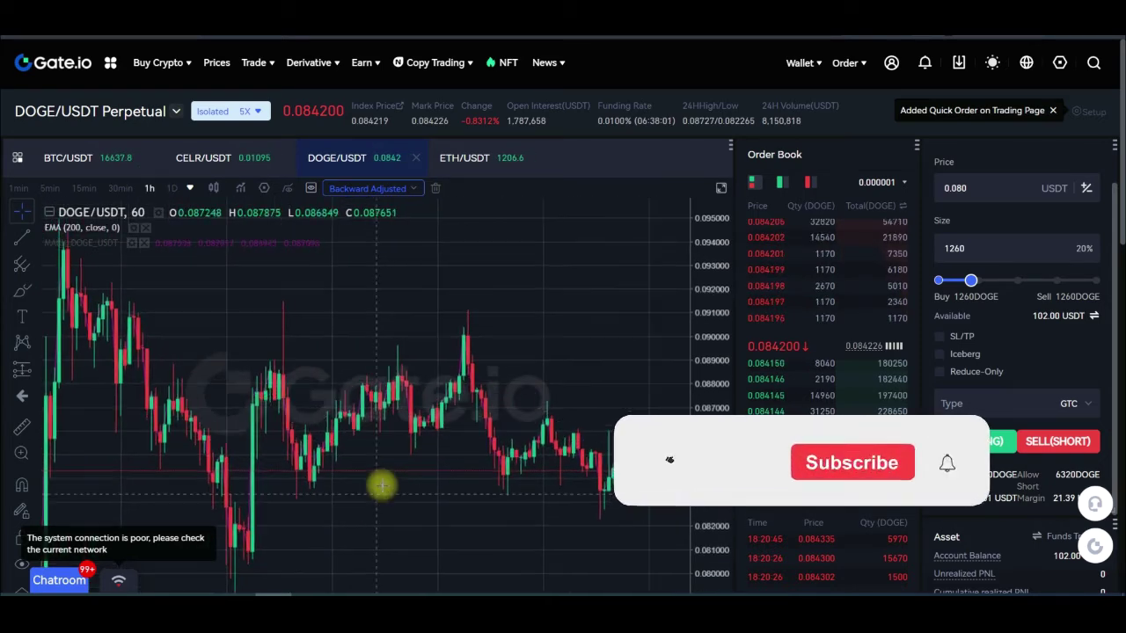
{"action": "scroll", "coordinate": [380, 480], "scroll_direction": "up", "scroll_amount": 2}
{"action": "left_click_drag", "start_coordinate": [410, 513], "coordinate": [470, 520]}
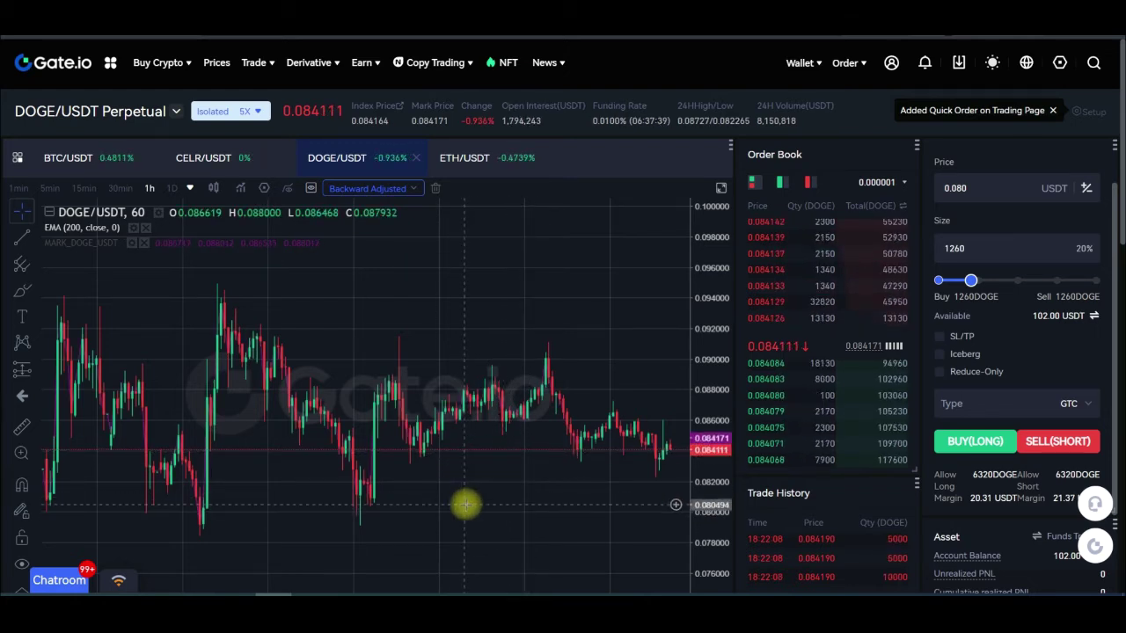
{"action": "scroll", "coordinate": [340, 467], "scroll_direction": "up", "scroll_amount": 3}
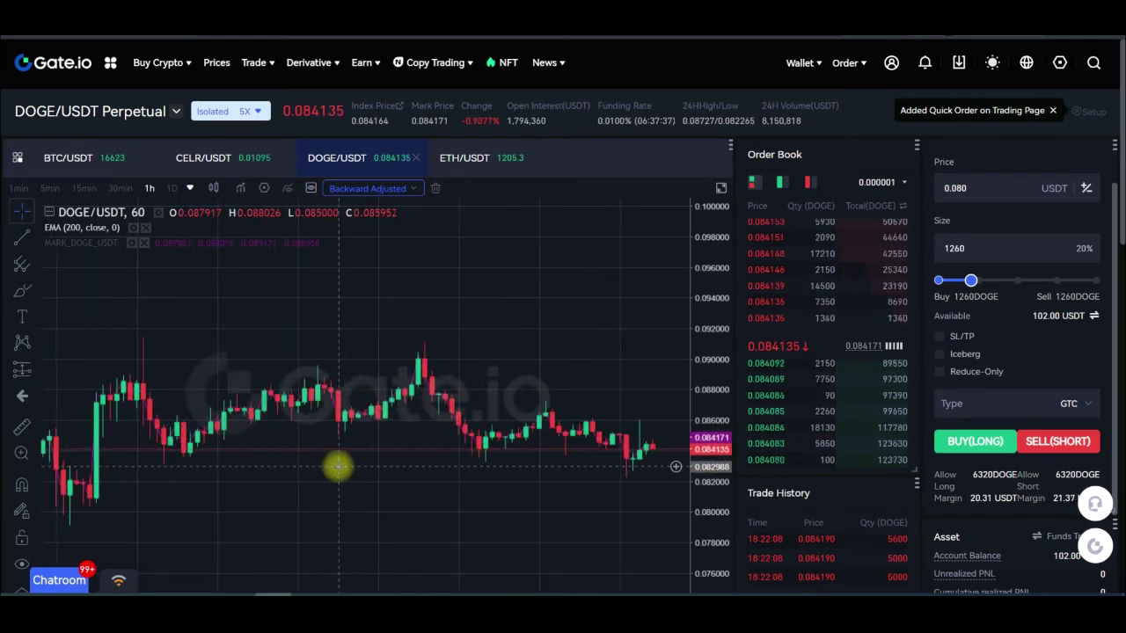
{"action": "scroll", "coordinate": [340, 466], "scroll_direction": "up", "scroll_amount": 3}
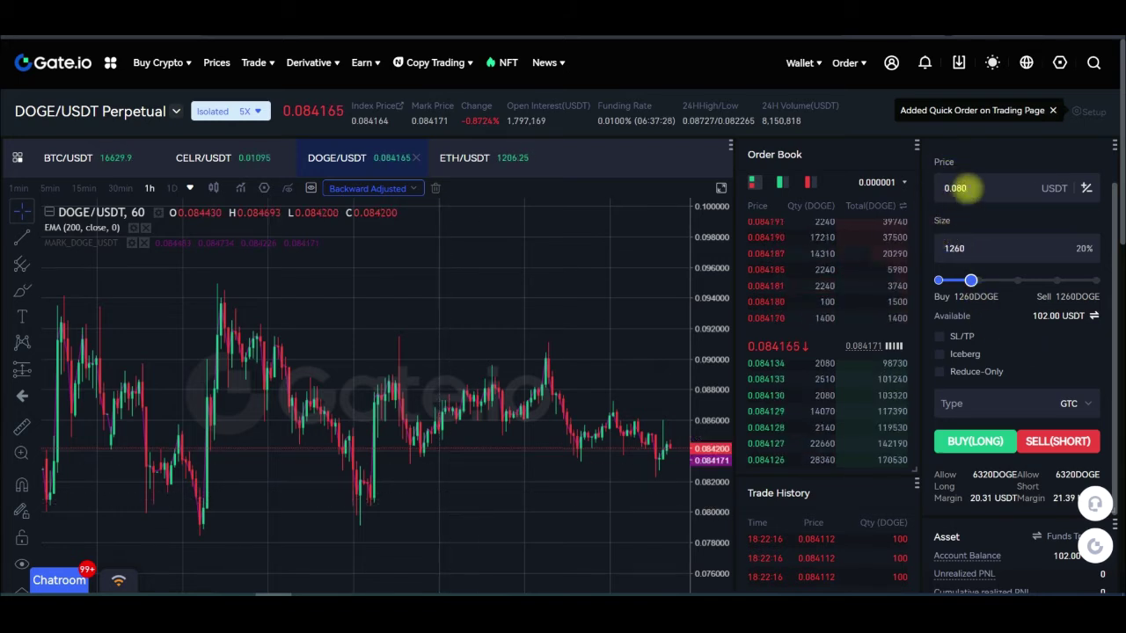
Enable SL/TP on the limit order for the long side, with take-profit at 0.090 USDT and stop-loss at 0.070 USDT
{"action": "scroll", "coordinate": [1012, 250], "scroll_direction": "up", "scroll_amount": 1}
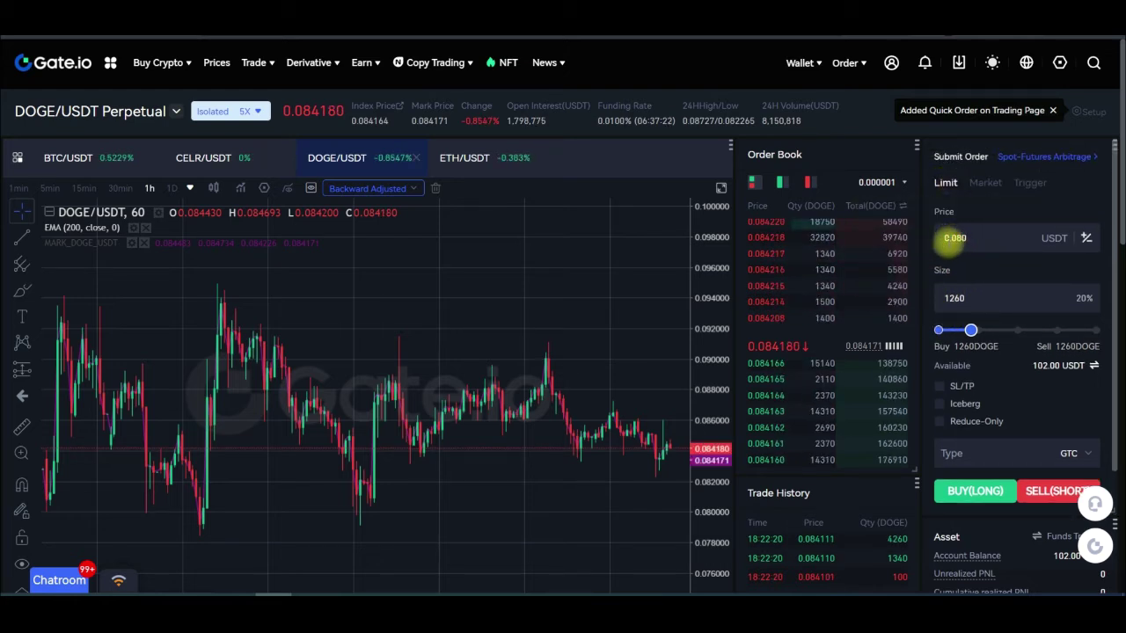
{"action": "scroll", "coordinate": [971, 291], "scroll_direction": "down", "scroll_amount": 1}
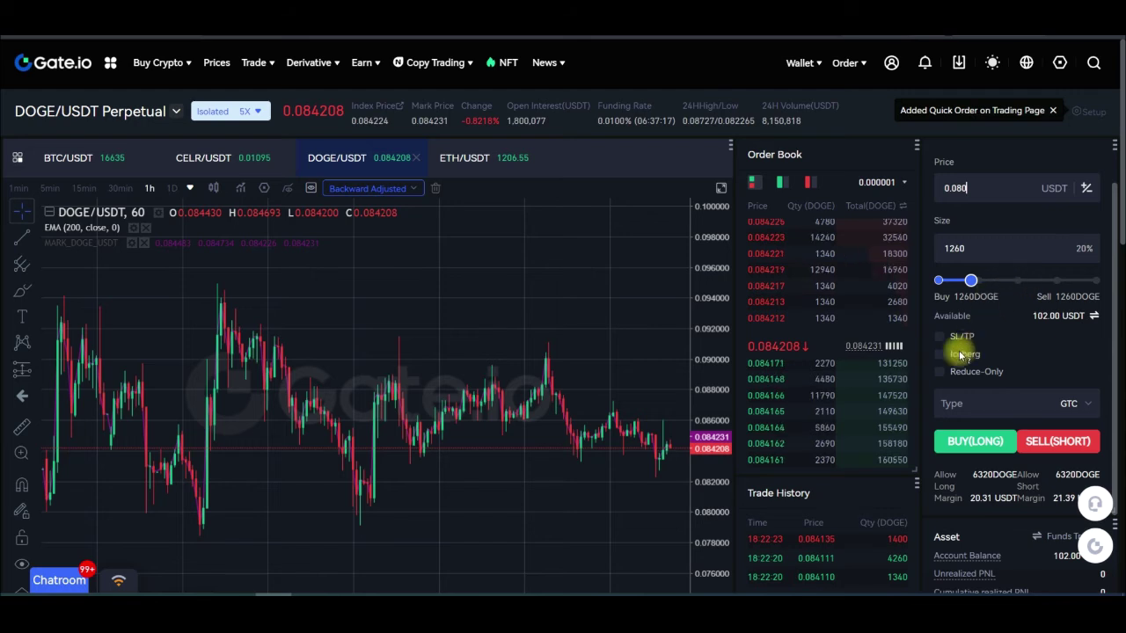
{"action": "left_click", "coordinate": [941, 336]}
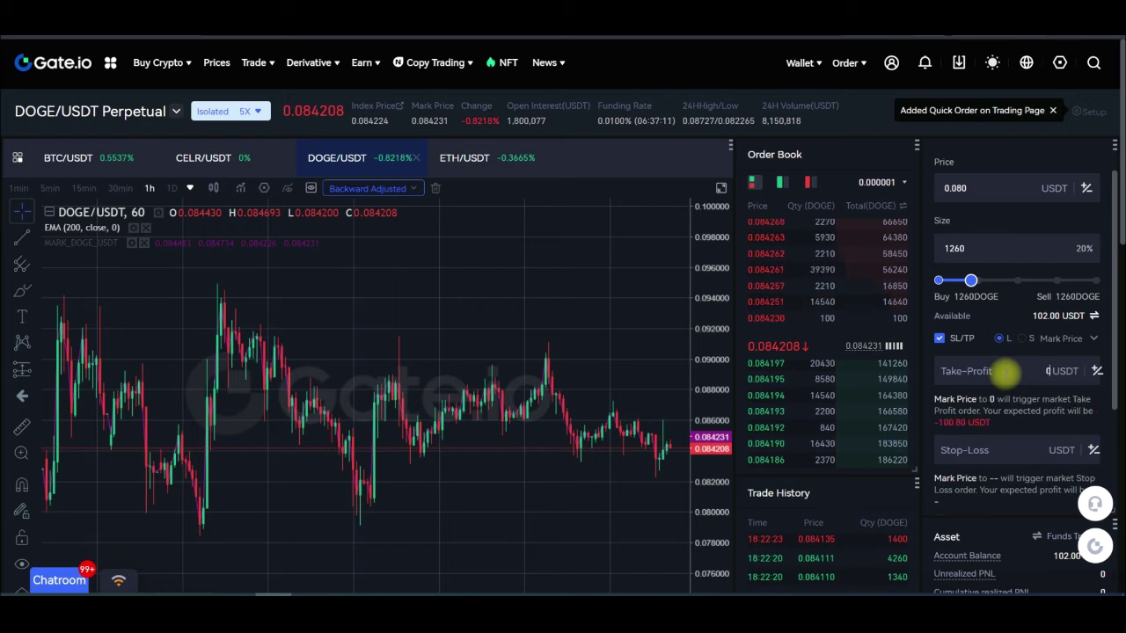
{"action": "type", "text": "90"}
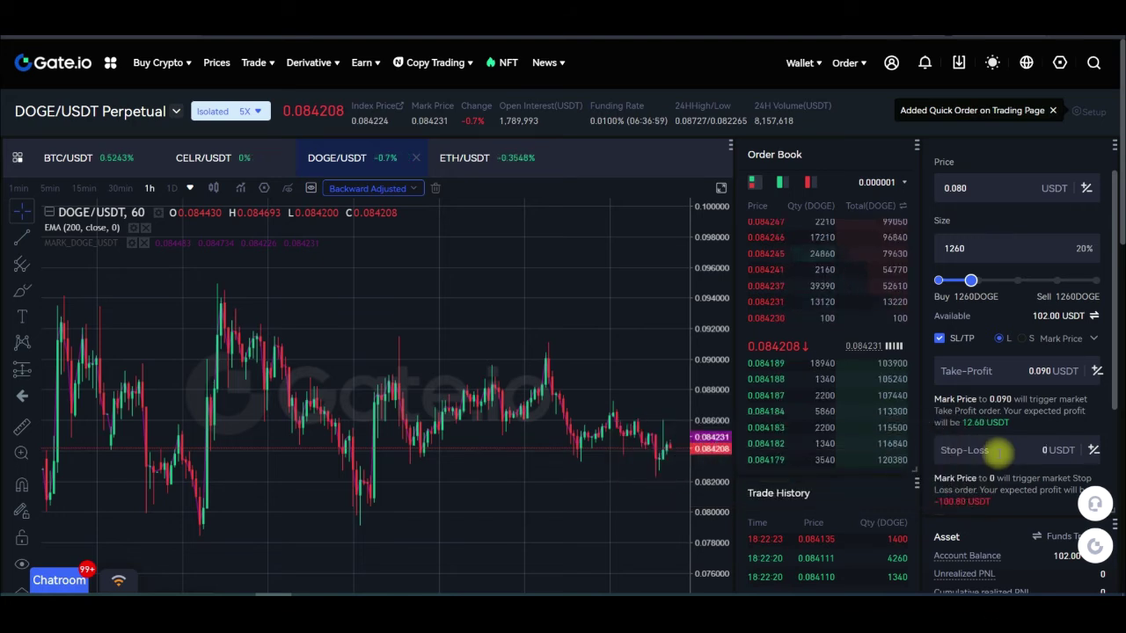
{"action": "left_click", "coordinate": [1000, 452]}
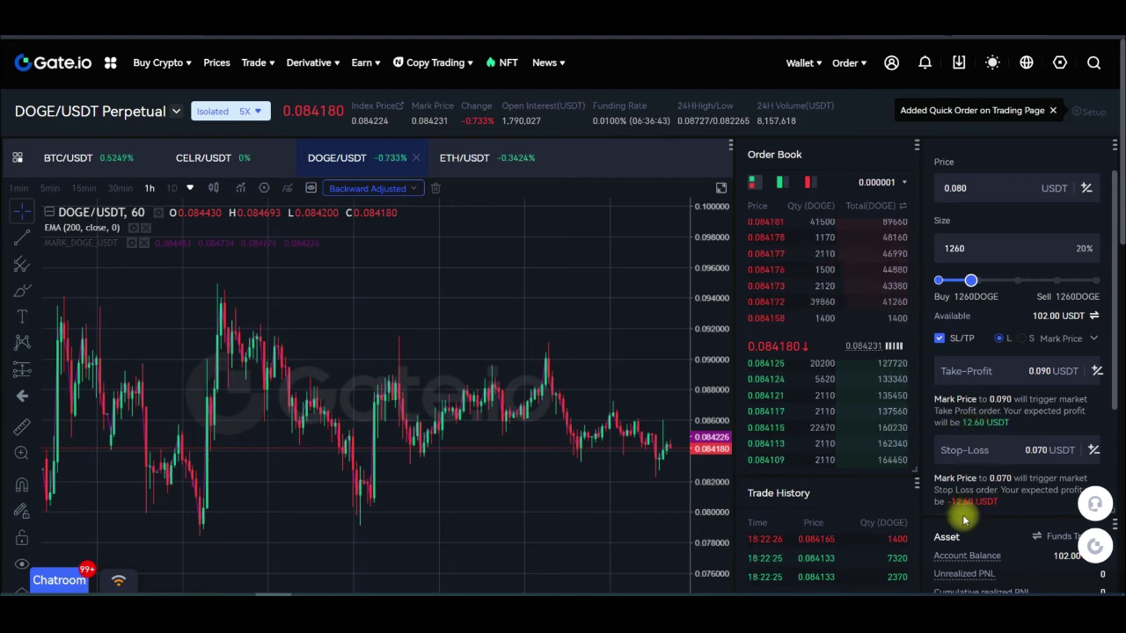
Check the expected profit and loss of the limit order, and set the take-profit to 0.10 USDT
{"action": "scroll", "coordinate": [962, 515], "scroll_direction": "down", "scroll_amount": 3}
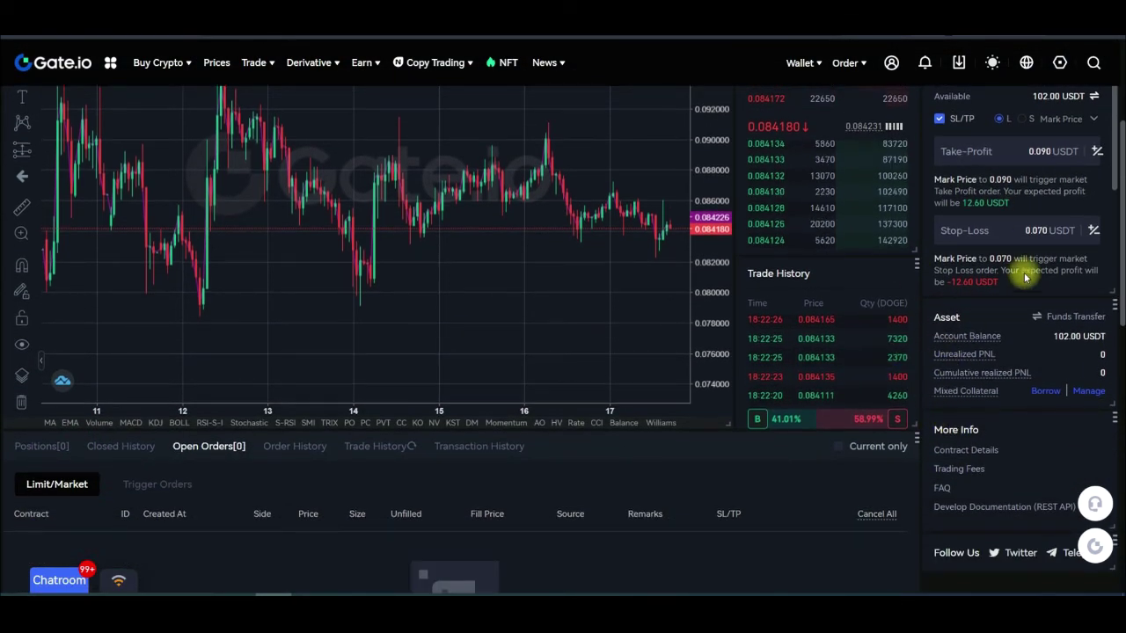
{"action": "scroll", "coordinate": [971, 431], "scroll_direction": "down", "scroll_amount": 1}
{"action": "scroll", "coordinate": [982, 385], "scroll_direction": "up", "scroll_amount": 2}
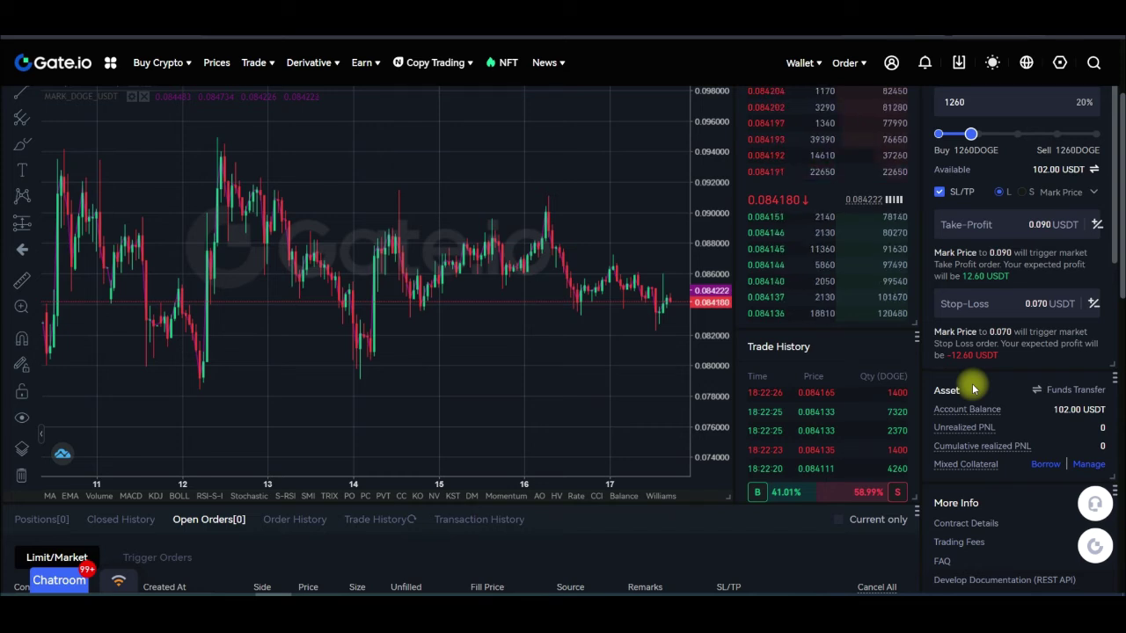
{"action": "scroll", "coordinate": [978, 371], "scroll_direction": "up", "scroll_amount": 1}
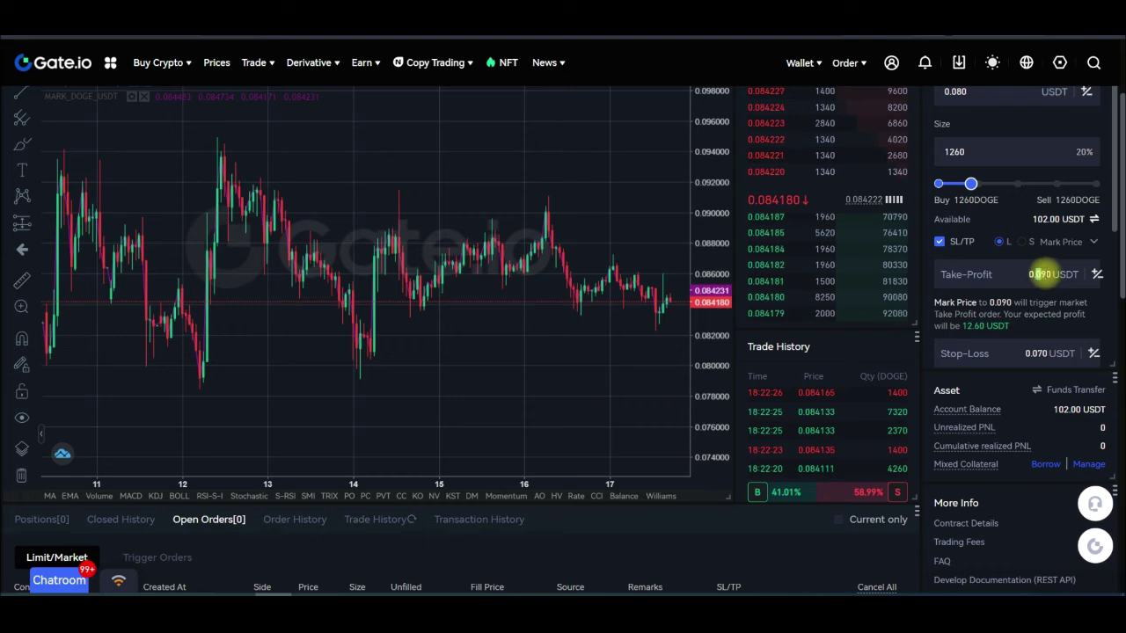
{"action": "double_click", "coordinate": [1053, 275]}
{"action": "type", "text": "0.10"}
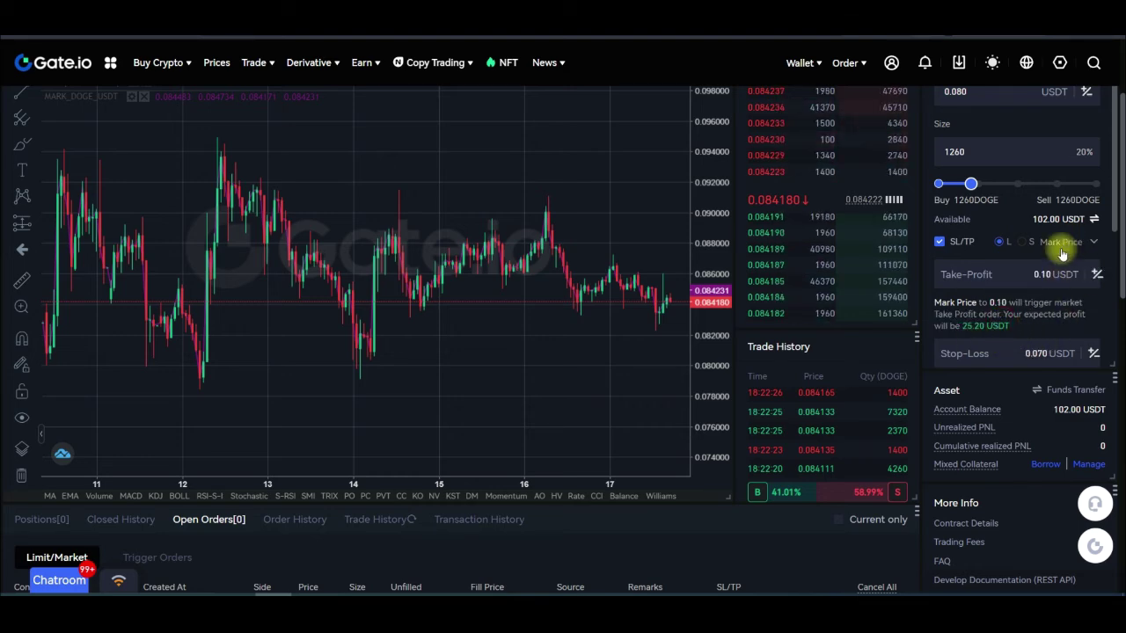
Place the long limit order for 1260 DOGE at 0.080 USDT and review it among the open orders
{"action": "scroll", "coordinate": [928, 454], "scroll_direction": "down", "scroll_amount": 3}
{"action": "scroll", "coordinate": [862, 412], "scroll_direction": "up", "scroll_amount": 3}
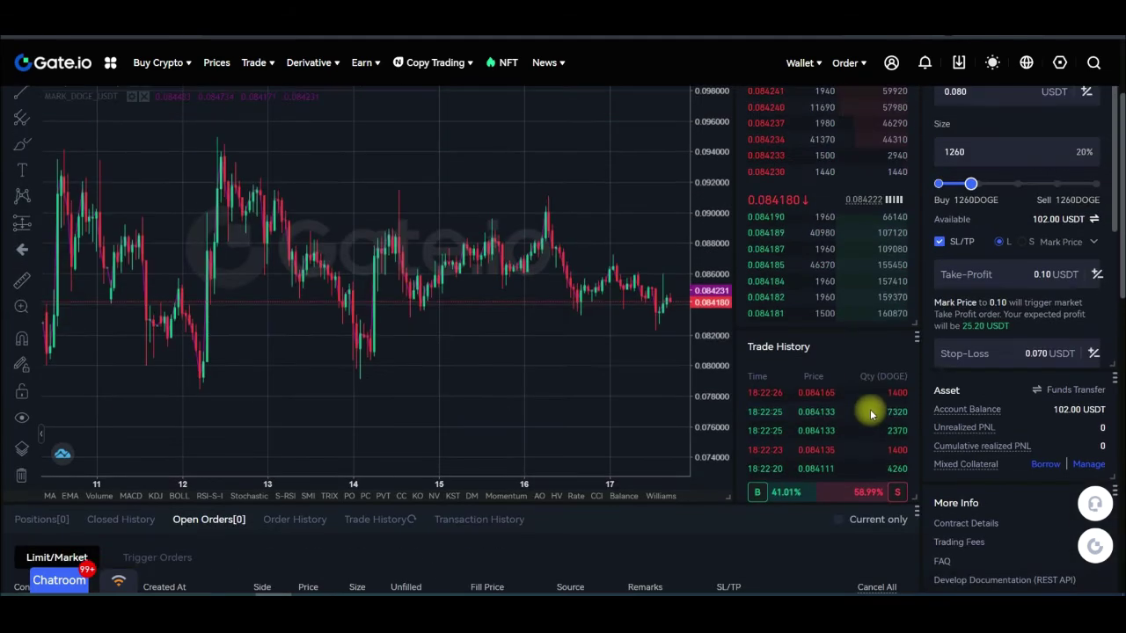
{"action": "scroll", "coordinate": [985, 439], "scroll_direction": "down", "scroll_amount": 3}
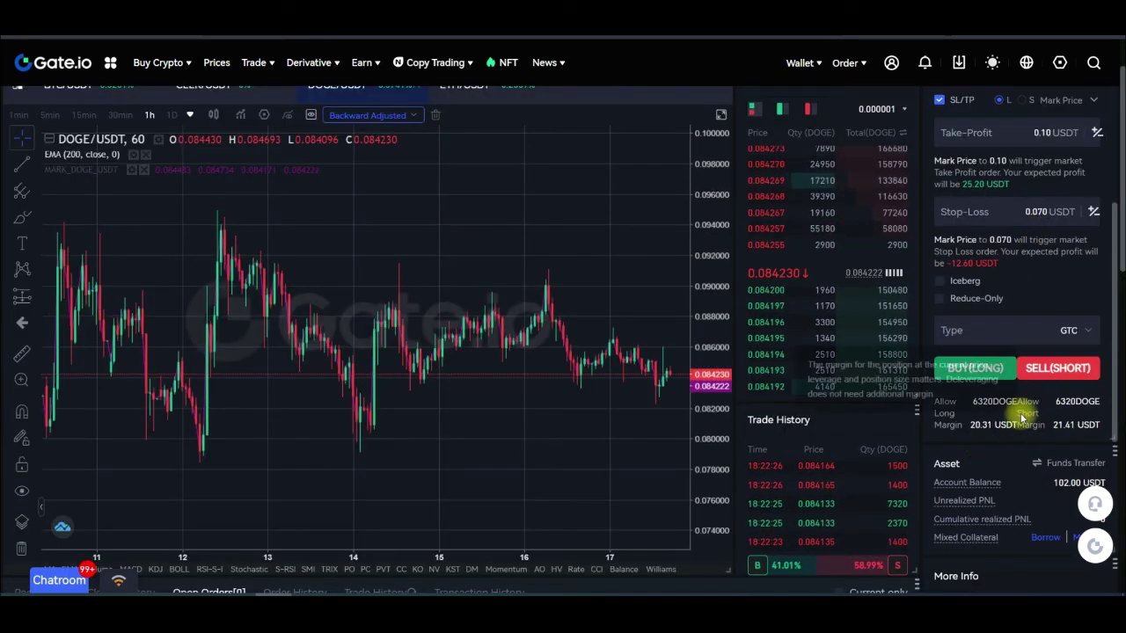
{"action": "left_click", "coordinate": [968, 373]}
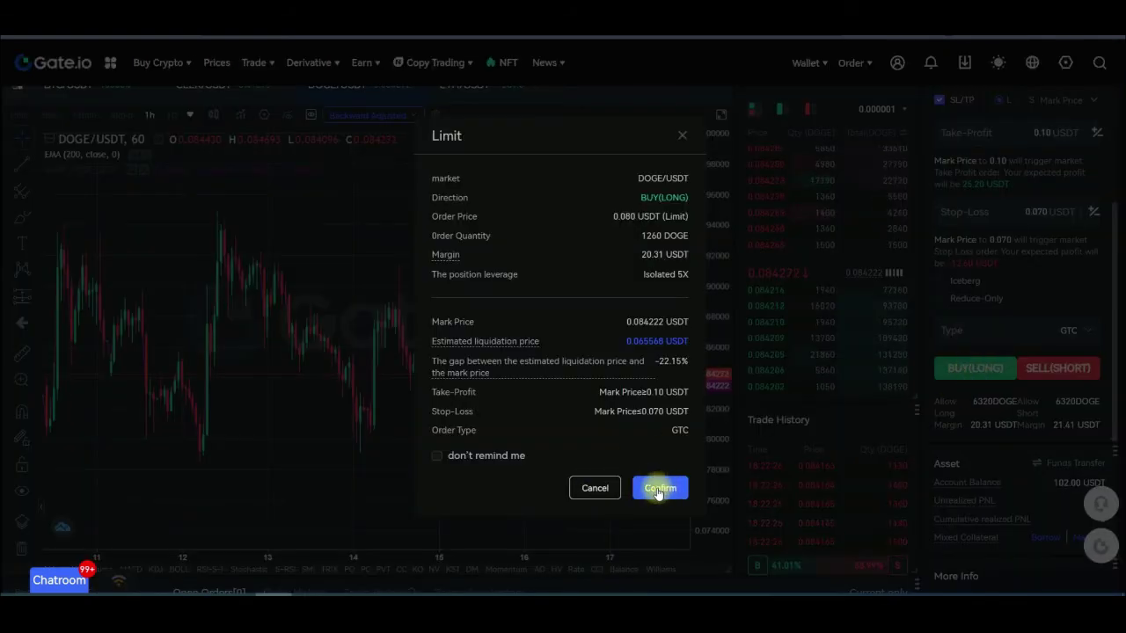
{"action": "left_click", "coordinate": [658, 489]}
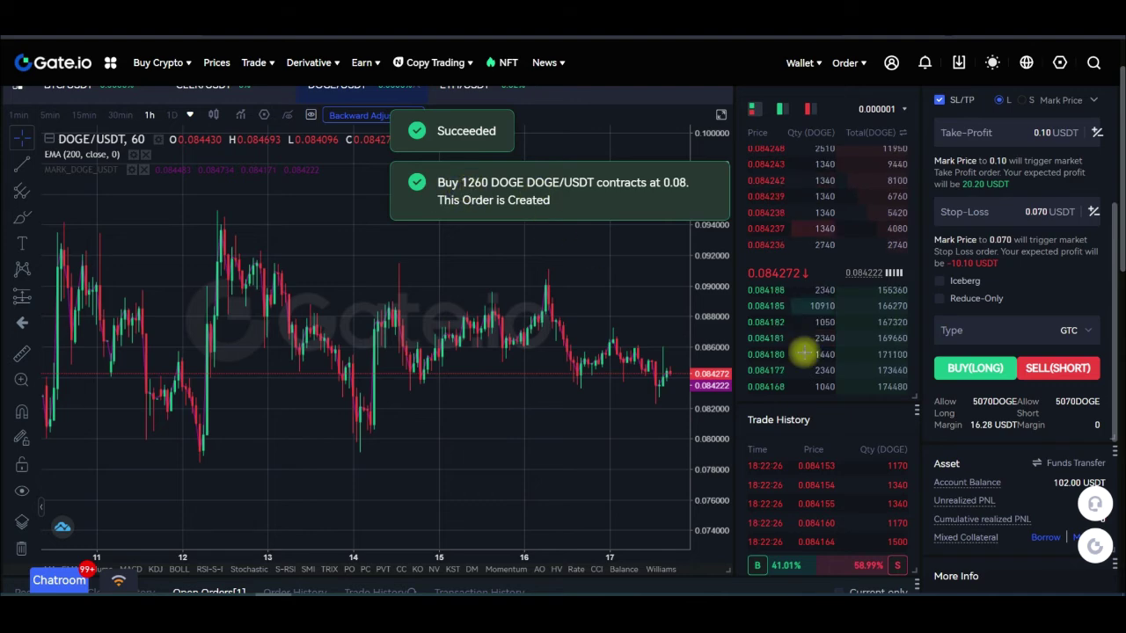
{"action": "scroll", "coordinate": [730, 559], "scroll_direction": "down", "scroll_amount": 5}
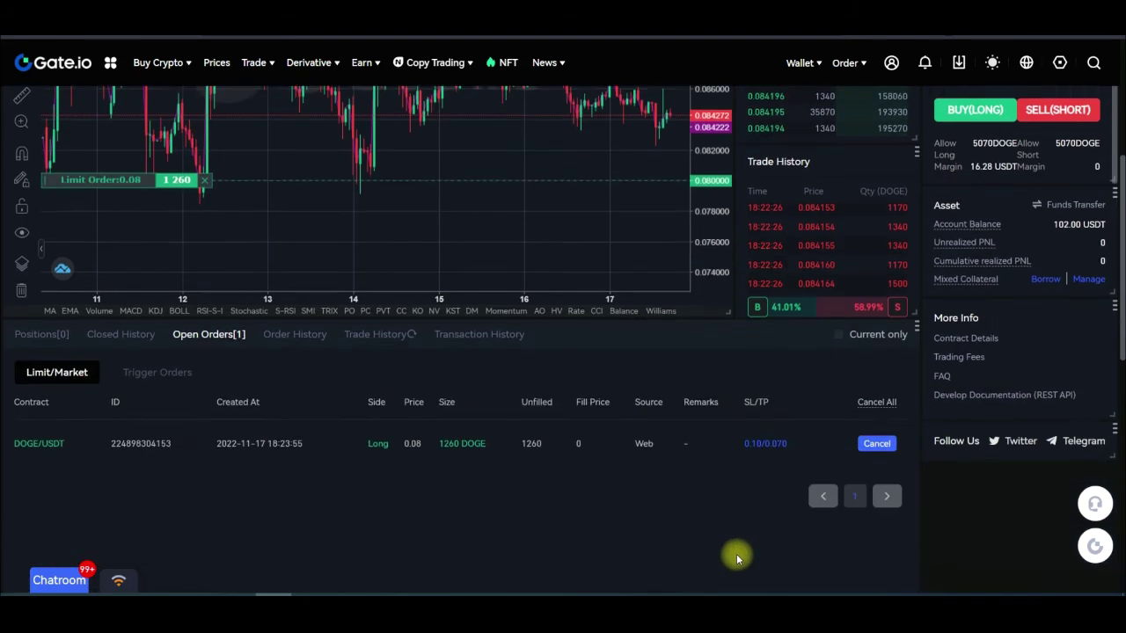
{"action": "scroll", "coordinate": [741, 555], "scroll_direction": "down", "scroll_amount": 1}
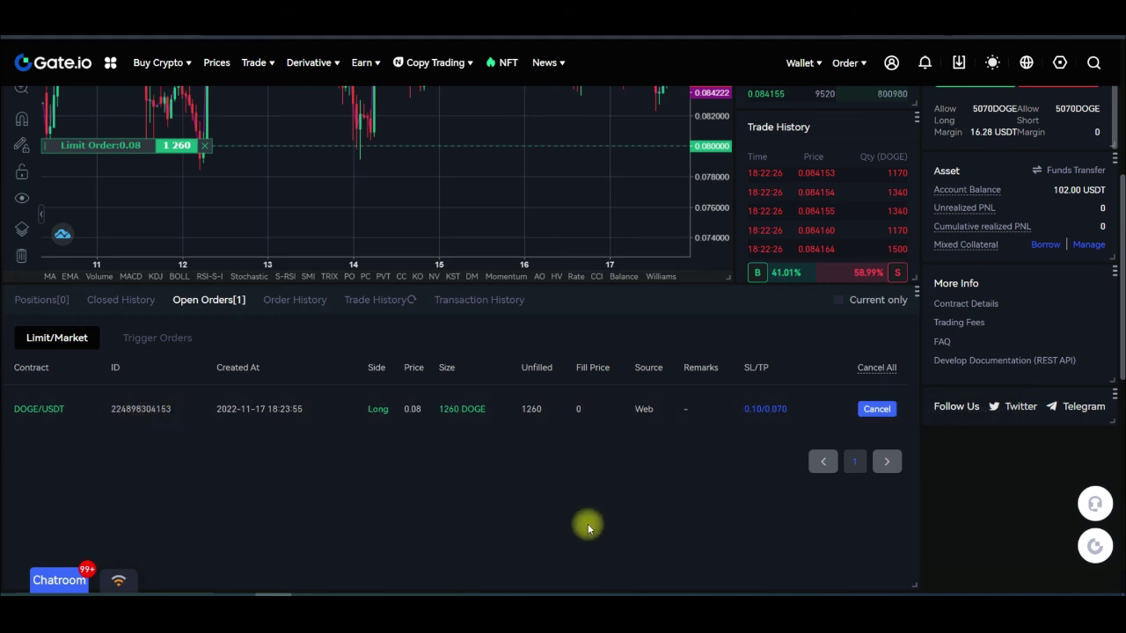
{"action": "scroll", "coordinate": [571, 492], "scroll_direction": "up", "scroll_amount": 3}
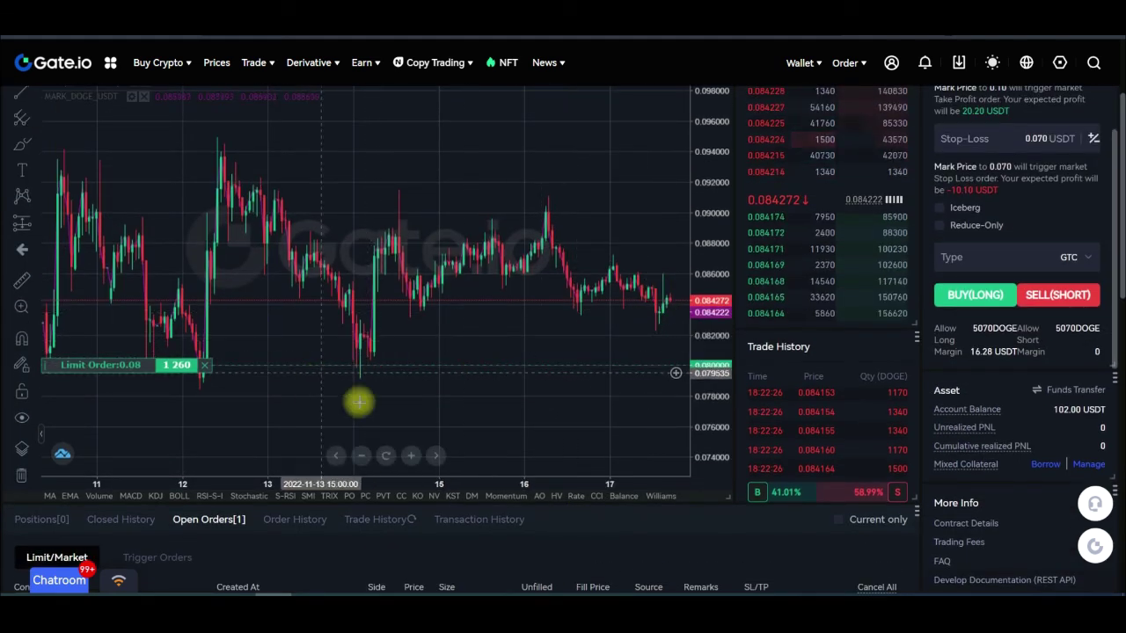
Examine the 0.08 limit order's level on the DOGE/USDT chart and its entry with SL/TP among the open orders
{"action": "scroll", "coordinate": [446, 341], "scroll_direction": "up", "scroll_amount": 2}
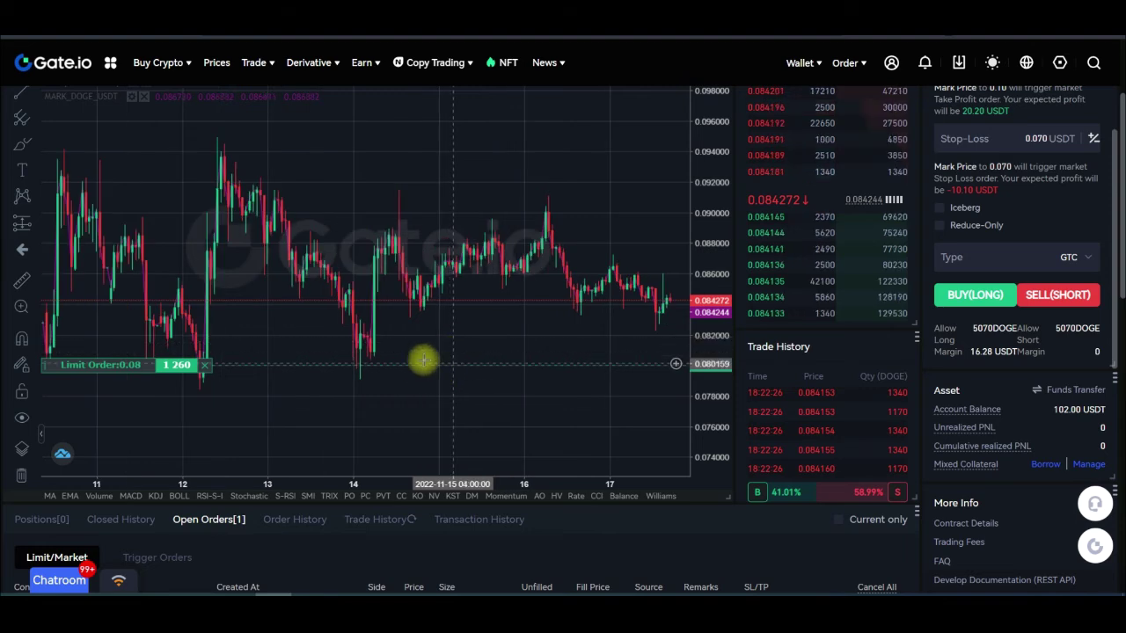
{"action": "scroll", "coordinate": [729, 340], "scroll_direction": "down", "scroll_amount": 2}
{"action": "left_click_drag", "start_coordinate": [729, 341], "coordinate": [737, 452]}
{"action": "left_click_drag", "start_coordinate": [722, 369], "coordinate": [714, 271]}
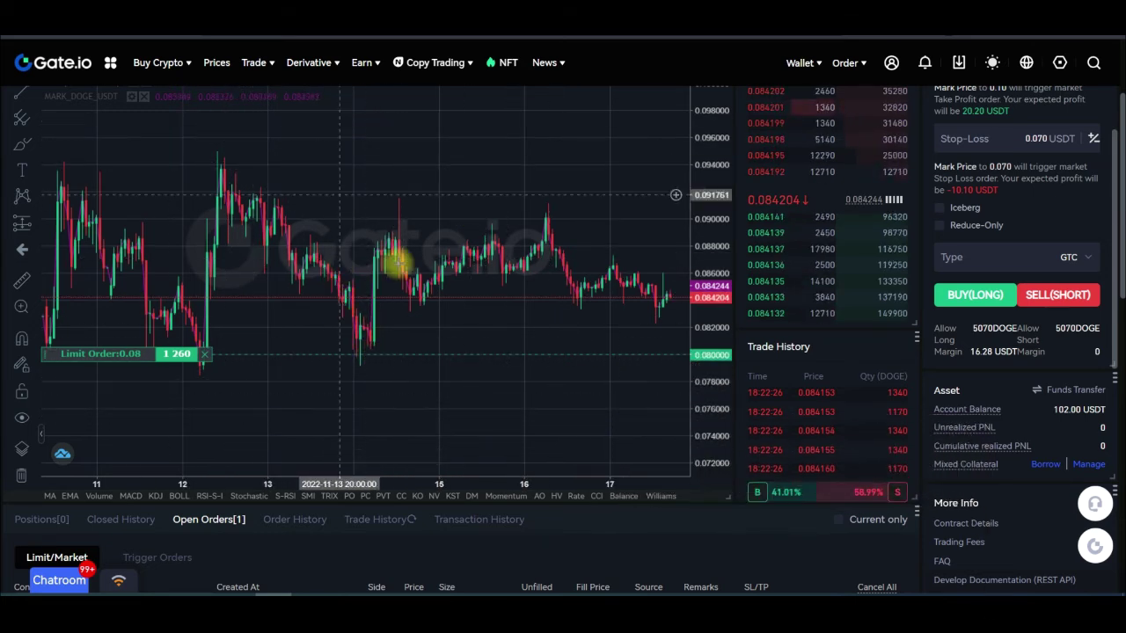
{"action": "scroll", "coordinate": [766, 528], "scroll_direction": "down", "scroll_amount": 2}
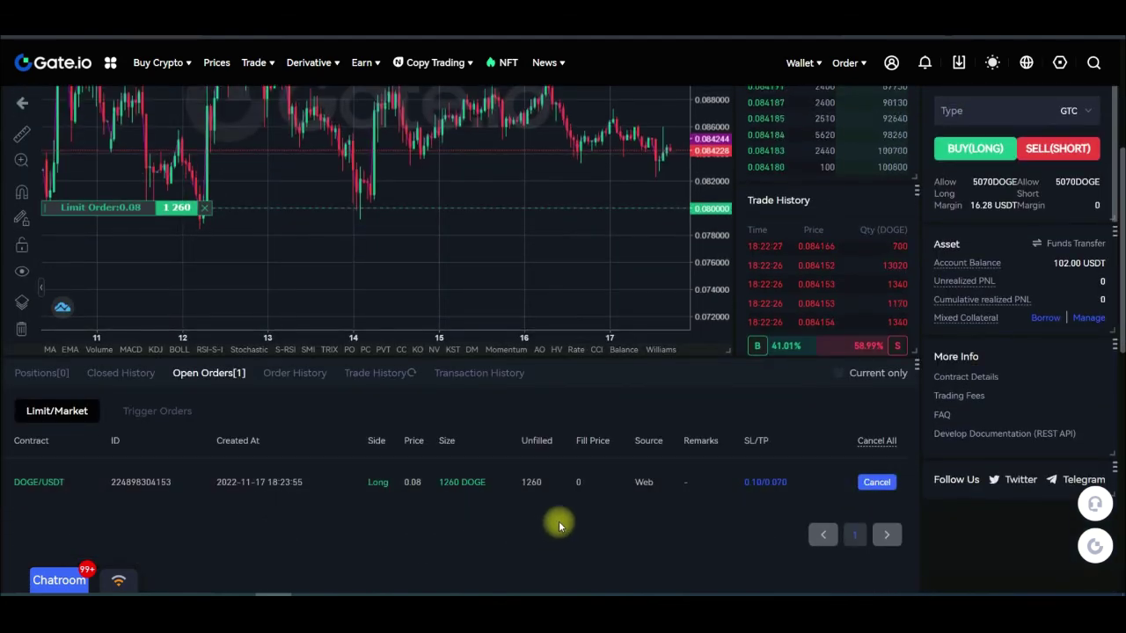
{"action": "scroll", "coordinate": [861, 461], "scroll_direction": "up", "scroll_amount": 4}
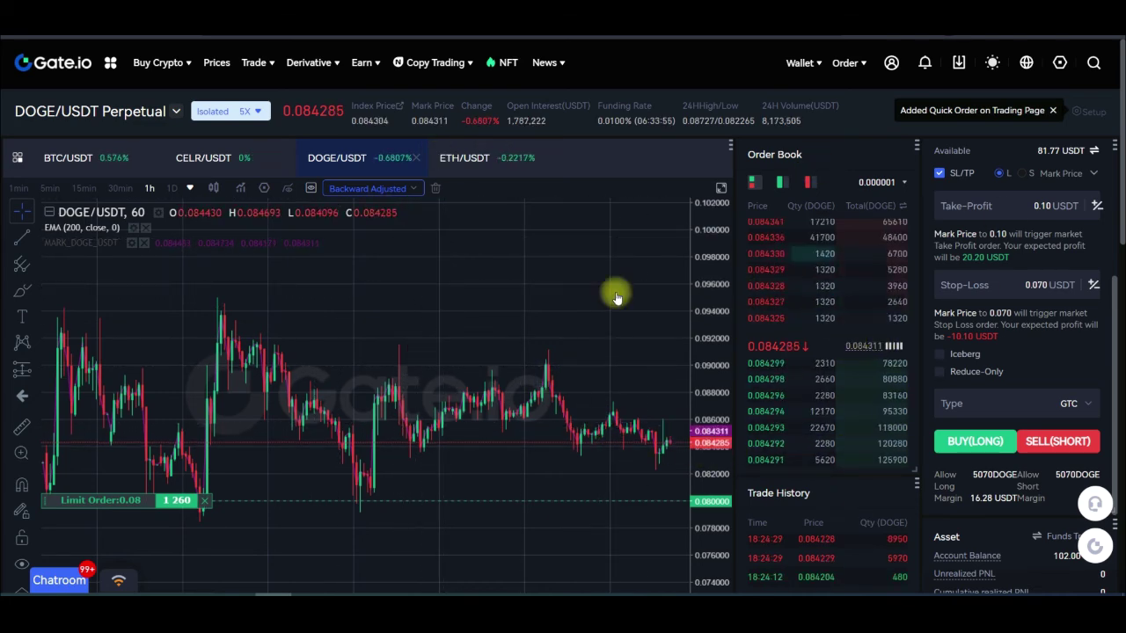
Open the Perpetual Futures testnet and switch it to the DOGE/USDT contract
{"action": "mouse_move", "coordinate": [308, 61]}
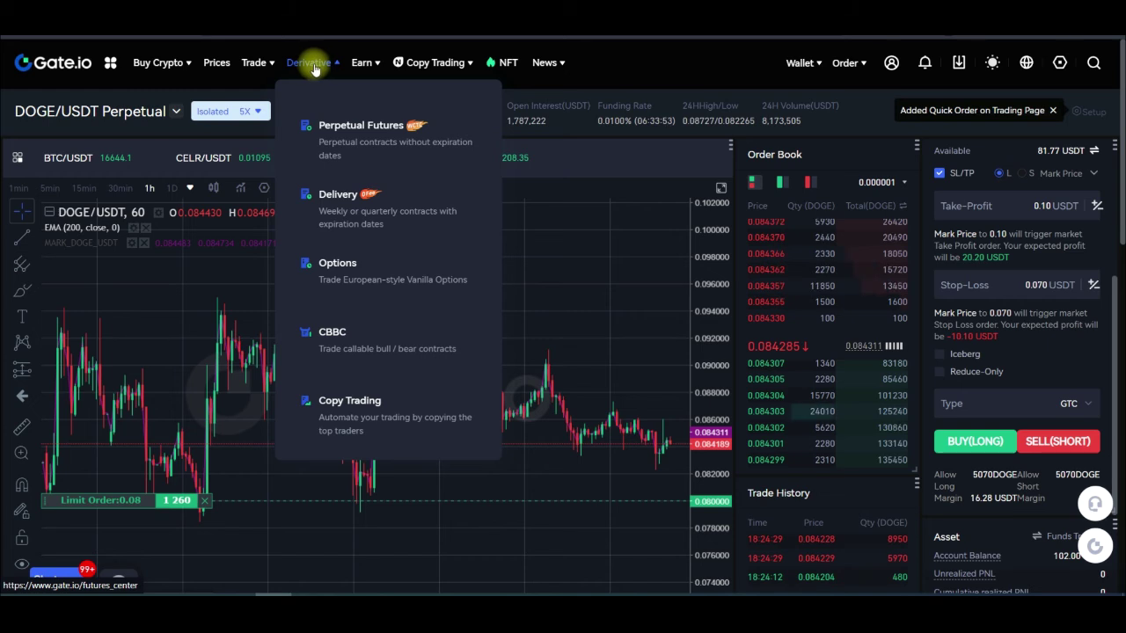
{"action": "mouse_move", "coordinate": [344, 131]}
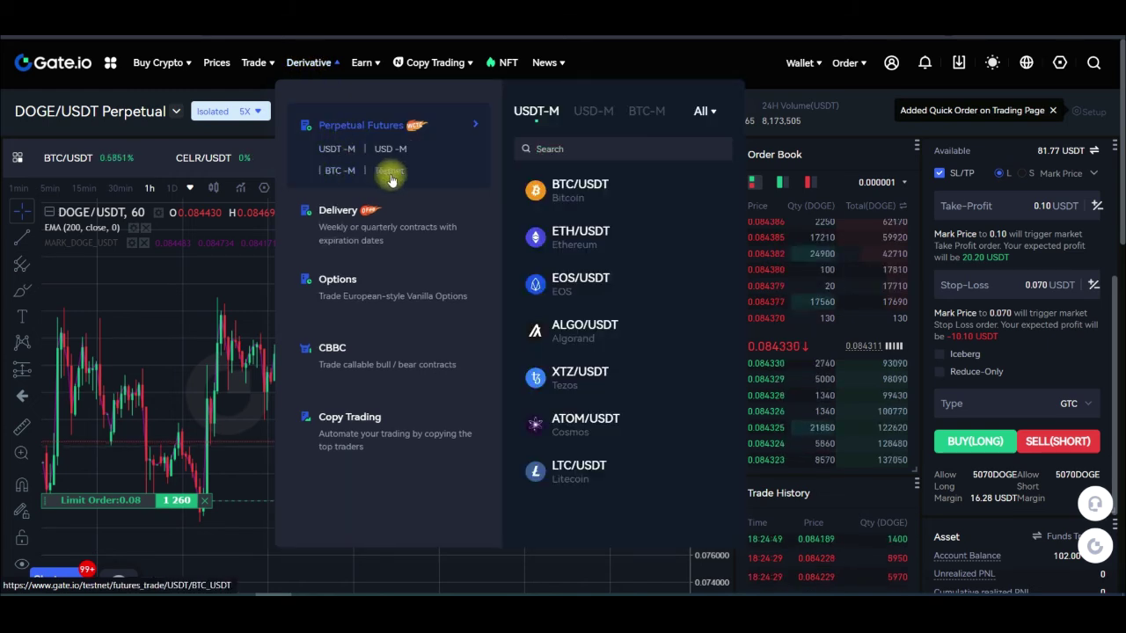
{"action": "left_click", "coordinate": [350, 151]}
{"action": "mouse_move", "coordinate": [354, 141]}
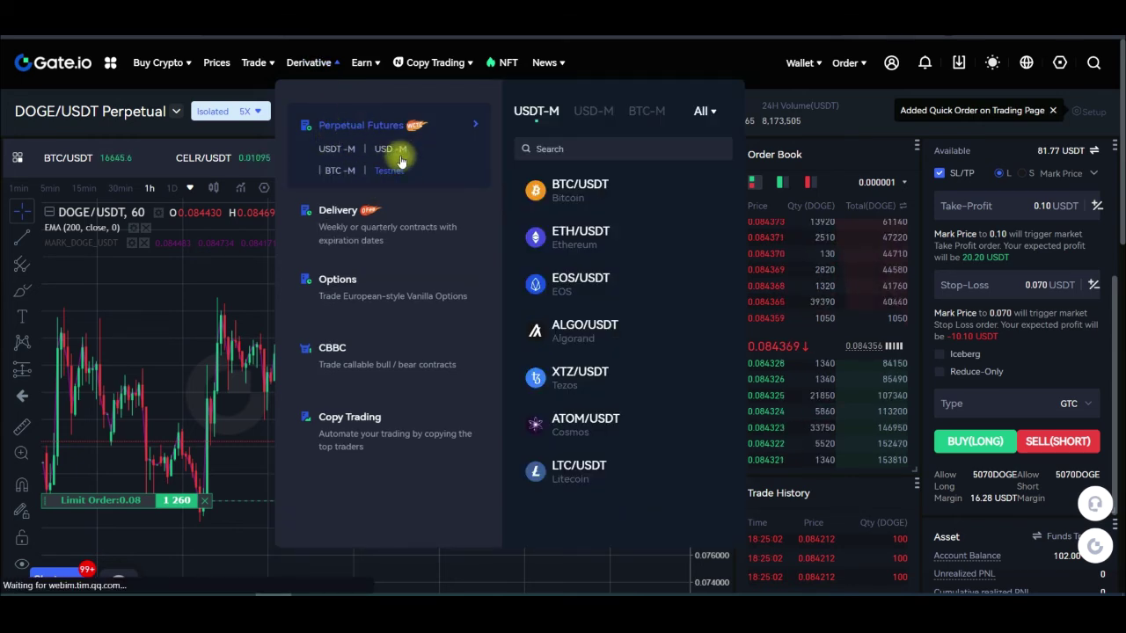
{"action": "left_click", "coordinate": [372, 179]}
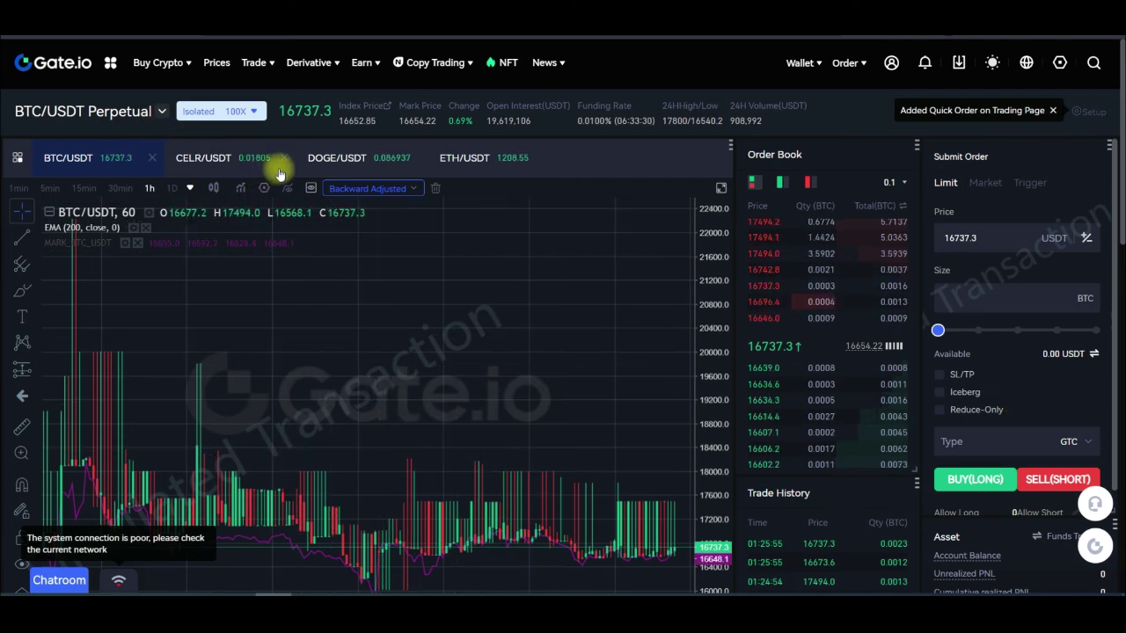
{"action": "left_click", "coordinate": [343, 154]}
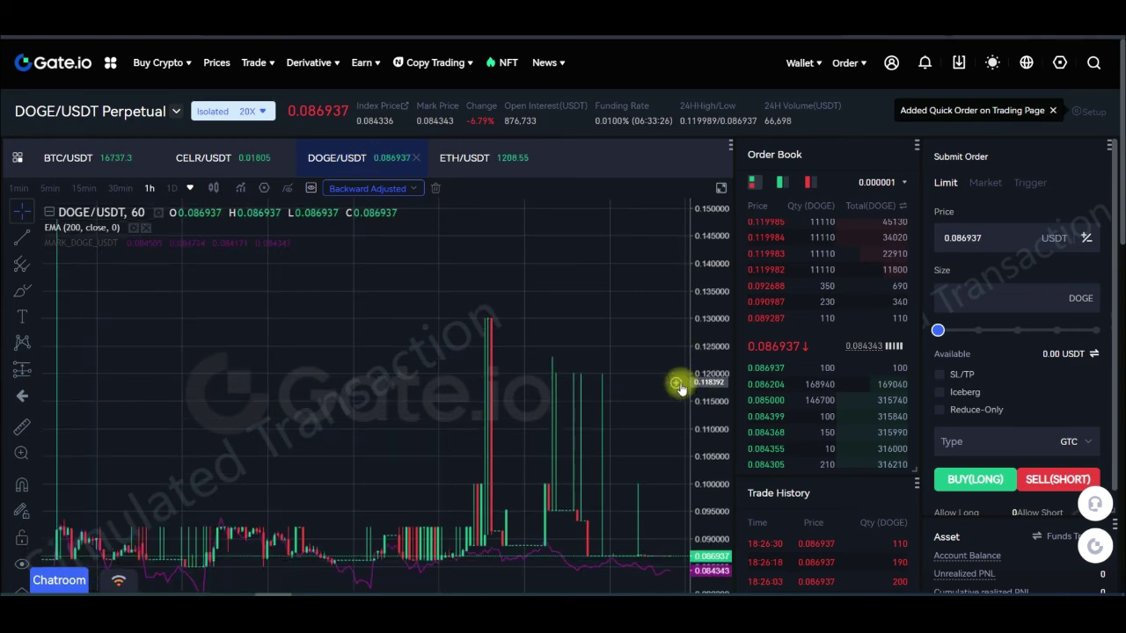
Look through the WCTC S3 World Cup Trading Competition page, from the prize pool to the team registration cards
{"action": "mouse_move", "coordinate": [250, 70]}
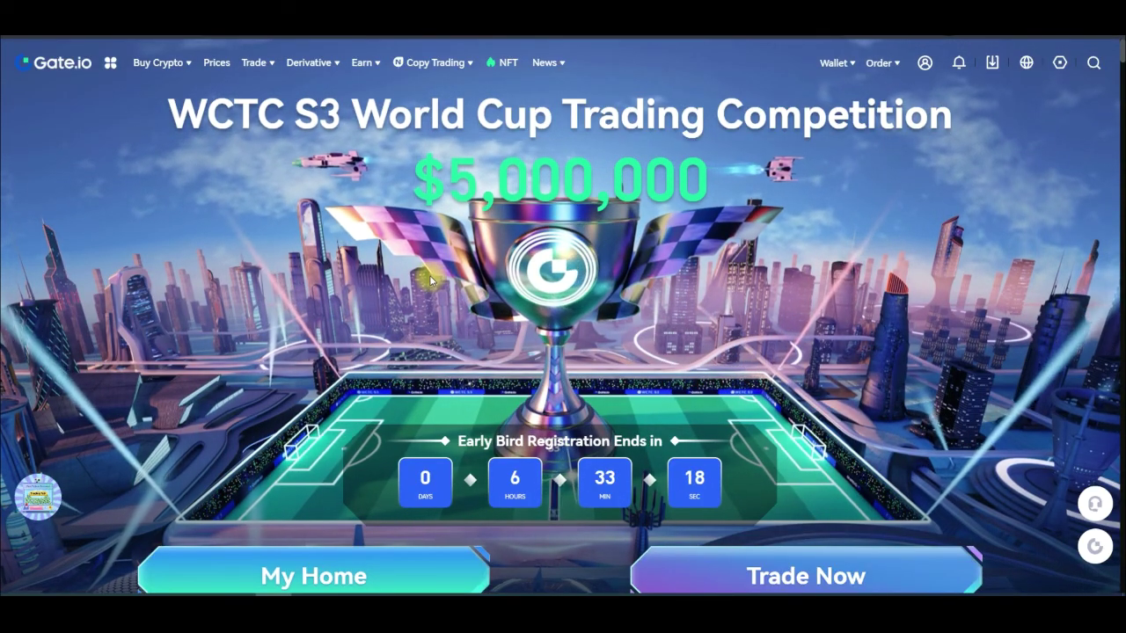
{"action": "scroll", "coordinate": [432, 278], "scroll_direction": "down", "scroll_amount": 1}
{"action": "scroll", "coordinate": [414, 281], "scroll_direction": "down", "scroll_amount": 3}
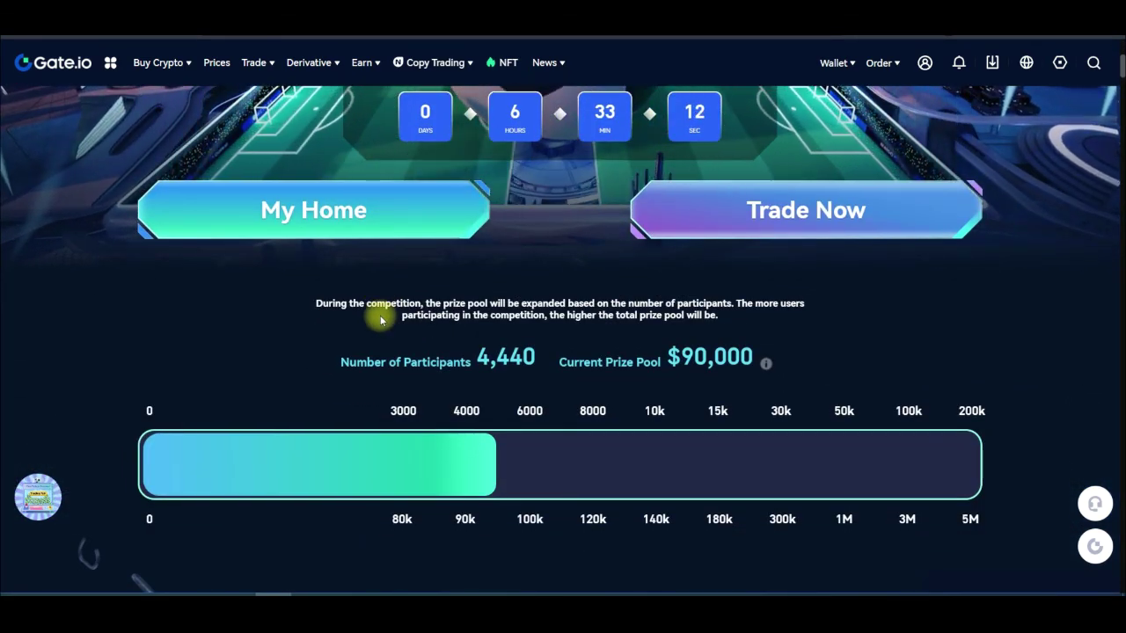
{"action": "scroll", "coordinate": [332, 288], "scroll_direction": "down", "scroll_amount": 5}
{"action": "scroll", "coordinate": [332, 340], "scroll_direction": "down", "scroll_amount": 3}
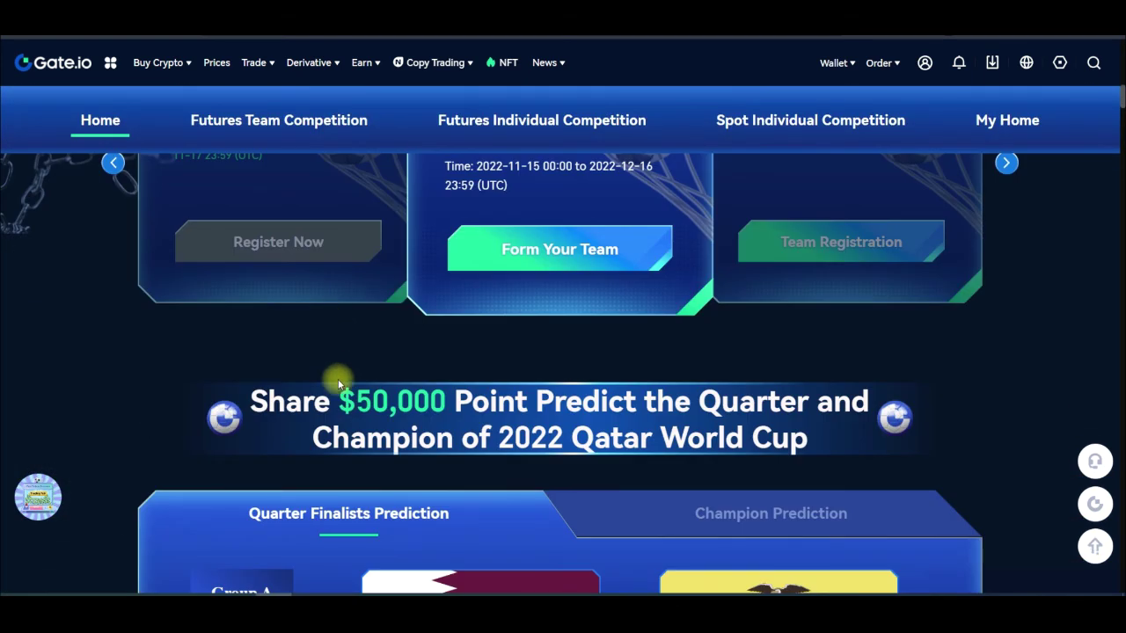
{"action": "scroll", "coordinate": [332, 340], "scroll_direction": "up", "scroll_amount": 3}
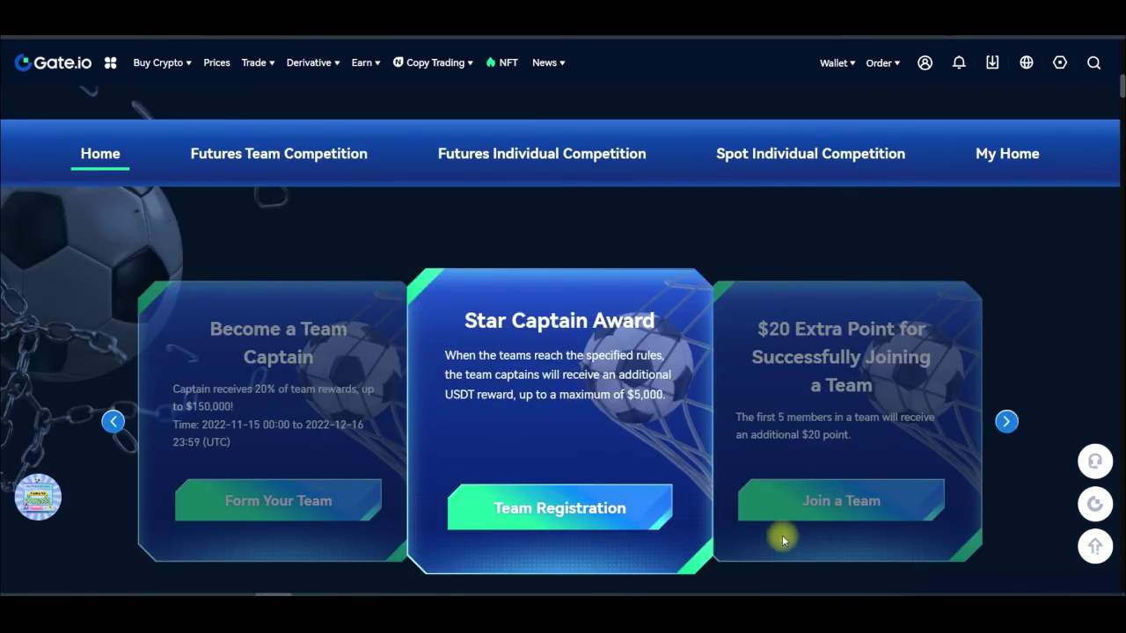
Search the competition's teams available to join for "digi", and close the team list without joining
{"action": "left_click", "coordinate": [842, 507]}
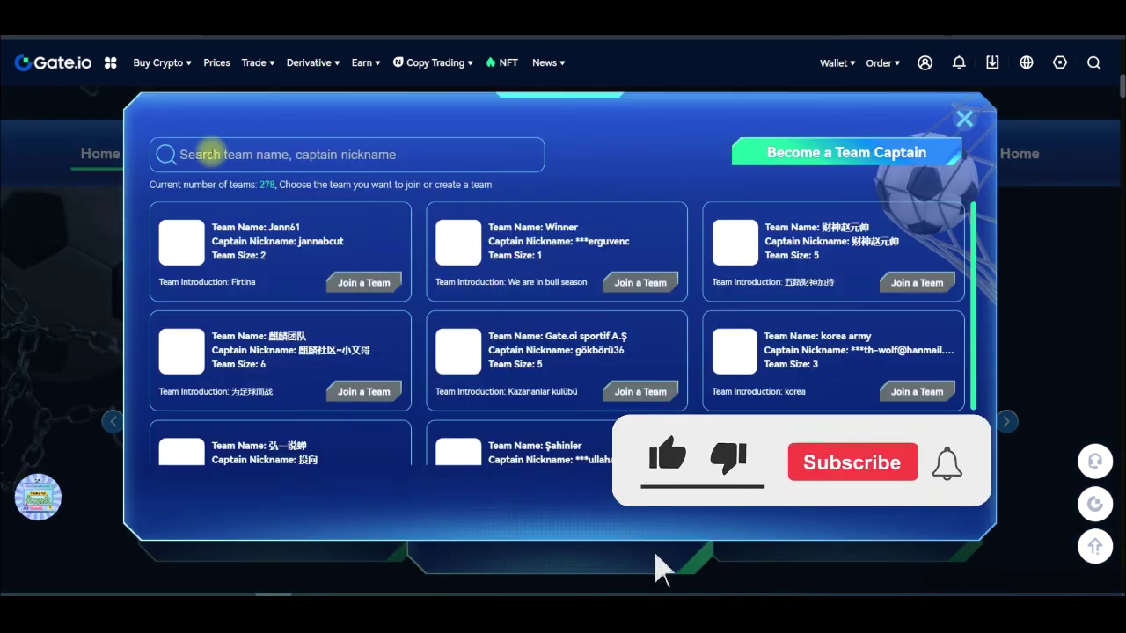
{"action": "type", "text": "d"}
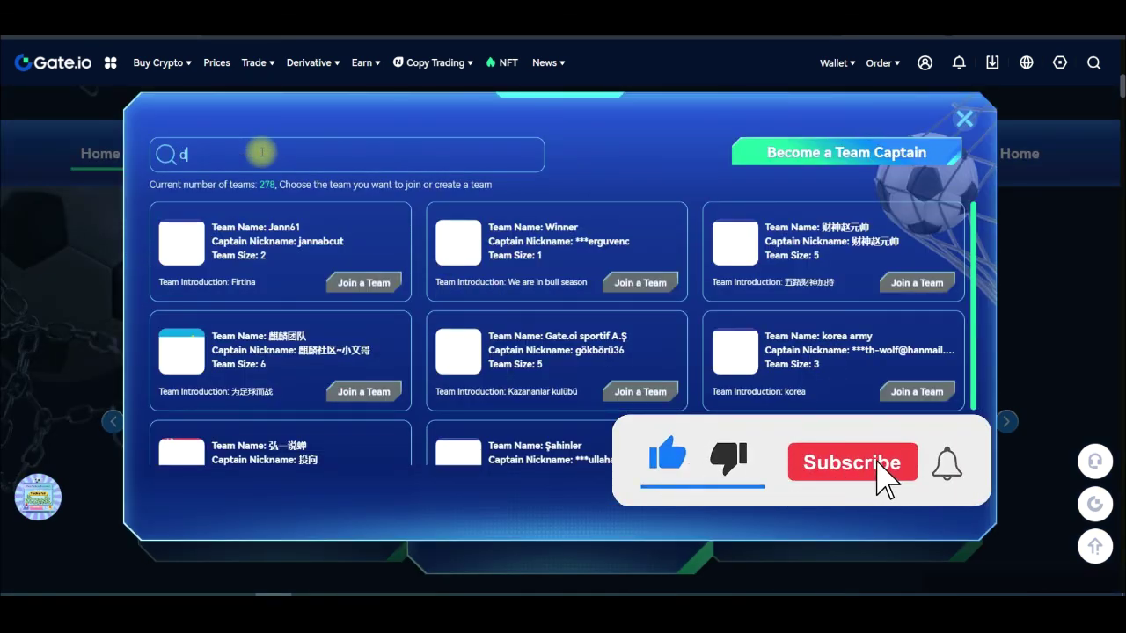
{"action": "type", "text": "igi"}
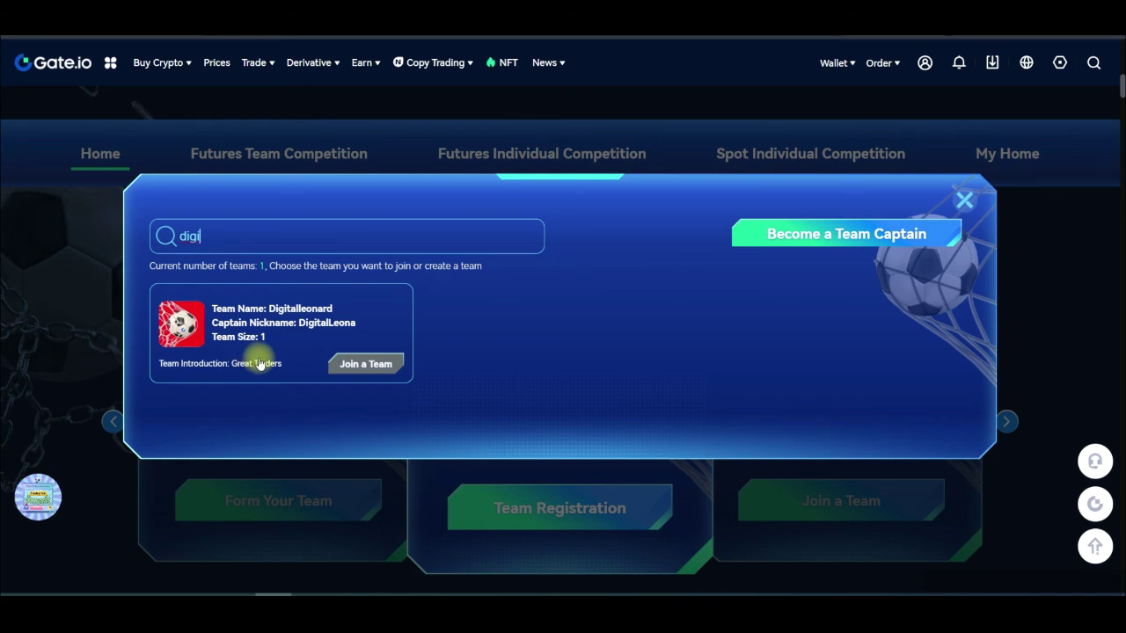
{"action": "left_click", "coordinate": [965, 203]}
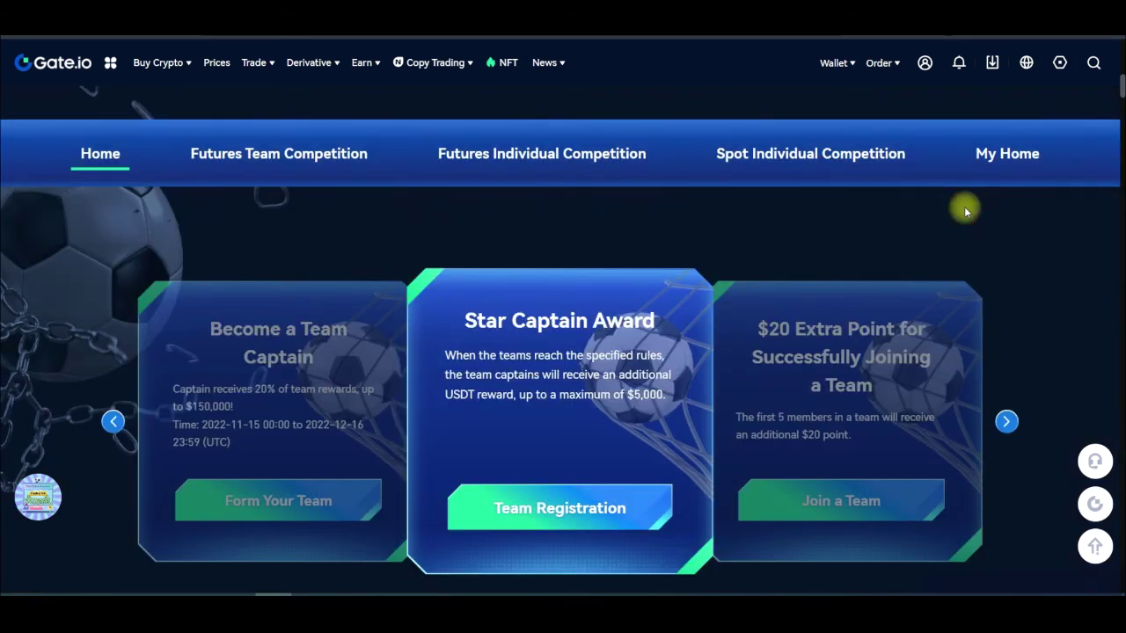
Examine the competition's World Cup predictions, prize draw, Referral Challenge ranking, limited-edition NFT offer and Futures Team Competition rewards
{"action": "scroll", "coordinate": [944, 307], "scroll_direction": "down", "scroll_amount": 10}
{"action": "scroll", "coordinate": [558, 367], "scroll_direction": "up", "scroll_amount": 5}
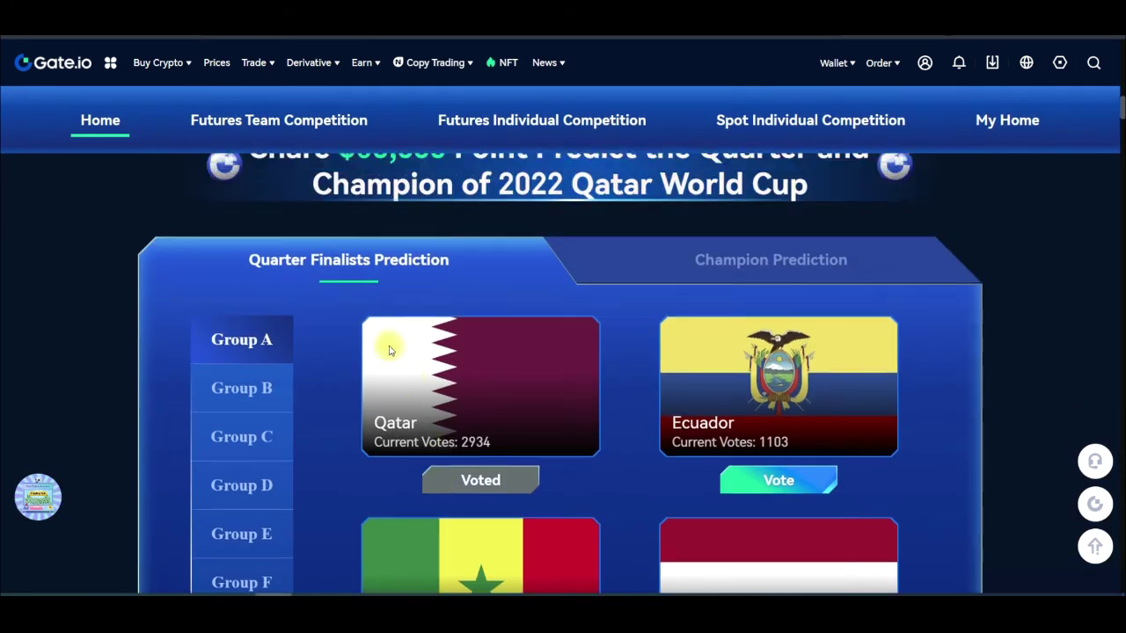
{"action": "scroll", "coordinate": [385, 351], "scroll_direction": "down", "scroll_amount": 6}
{"action": "scroll", "coordinate": [370, 323], "scroll_direction": "down", "scroll_amount": 8}
{"action": "scroll", "coordinate": [369, 323], "scroll_direction": "up", "scroll_amount": 6}
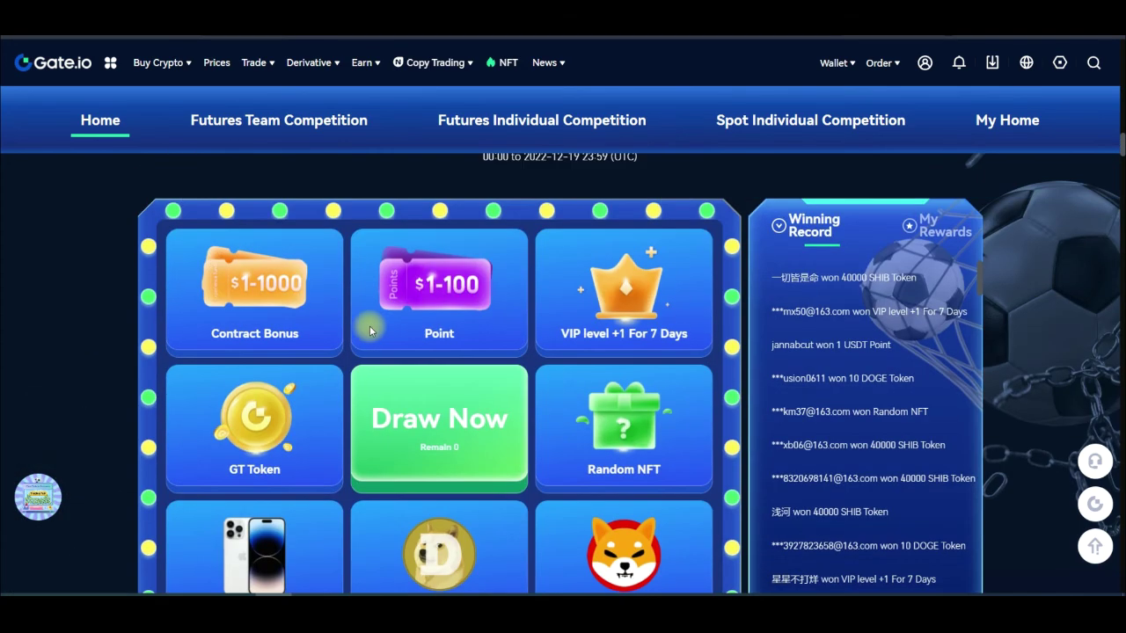
{"action": "scroll", "coordinate": [366, 325], "scroll_direction": "down", "scroll_amount": 7}
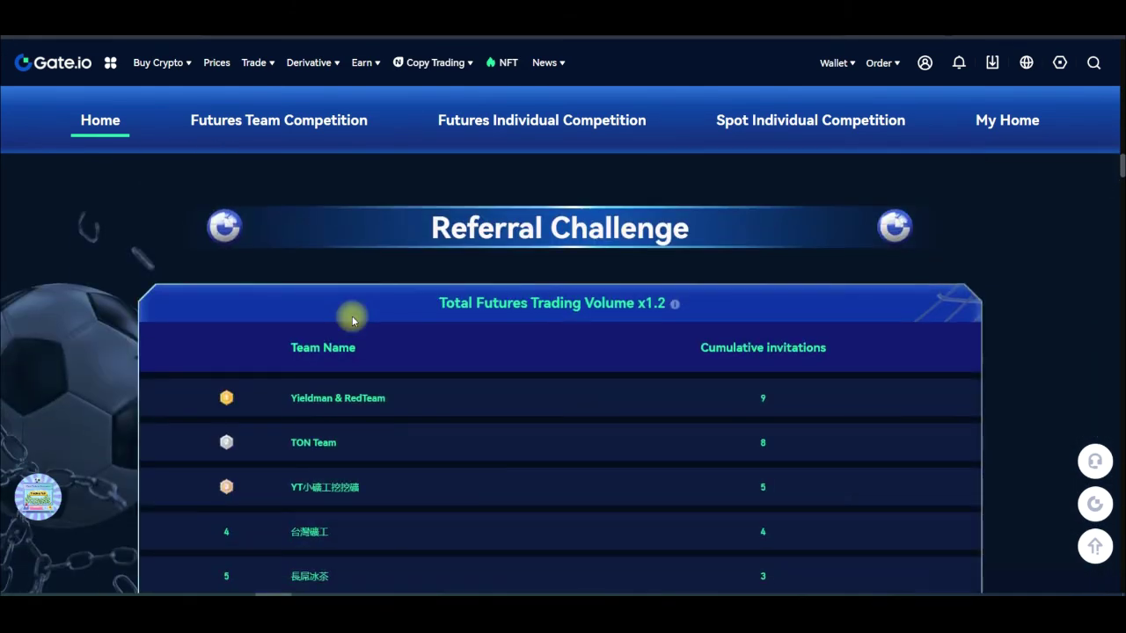
{"action": "scroll", "coordinate": [353, 321], "scroll_direction": "up", "scroll_amount": 3}
{"action": "scroll", "coordinate": [356, 321], "scroll_direction": "up", "scroll_amount": 2}
{"action": "scroll", "coordinate": [284, 325], "scroll_direction": "down", "scroll_amount": 12}
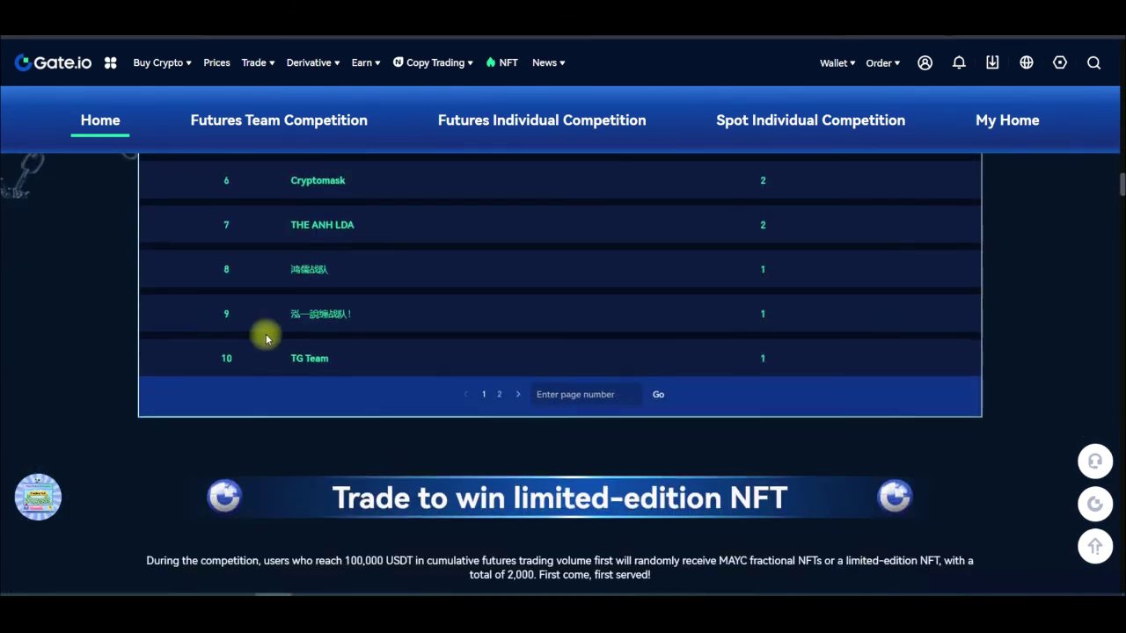
{"action": "scroll", "coordinate": [245, 343], "scroll_direction": "up", "scroll_amount": 6}
{"action": "scroll", "coordinate": [244, 339], "scroll_direction": "down", "scroll_amount": 4}
{"action": "scroll", "coordinate": [245, 336], "scroll_direction": "up", "scroll_amount": 4}
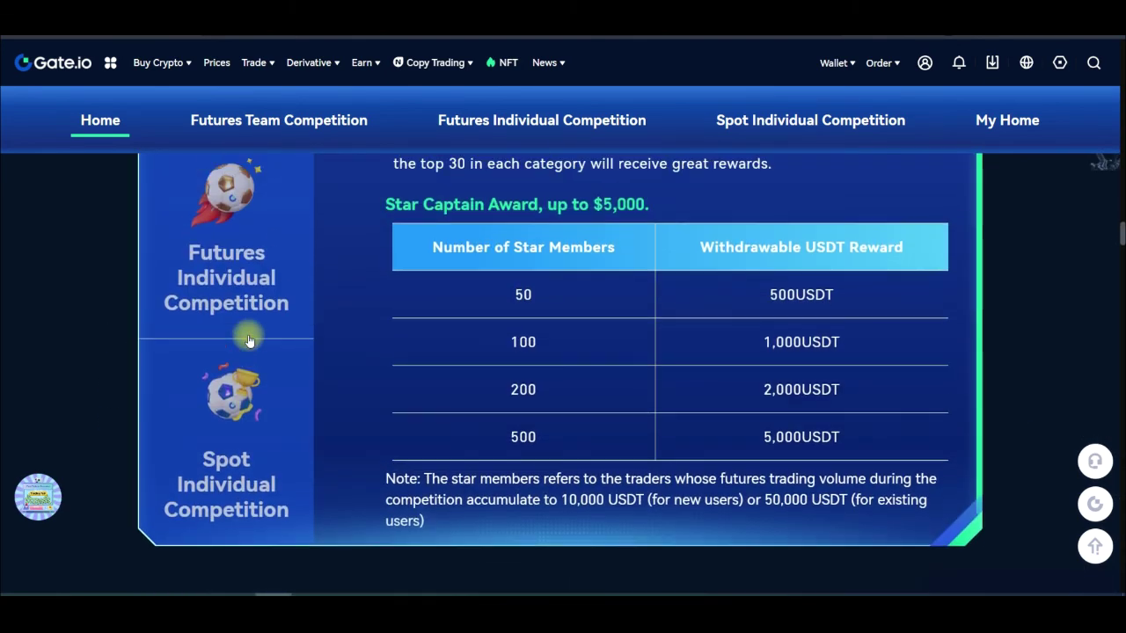
{"action": "scroll", "coordinate": [249, 342], "scroll_direction": "up", "scroll_amount": 1}
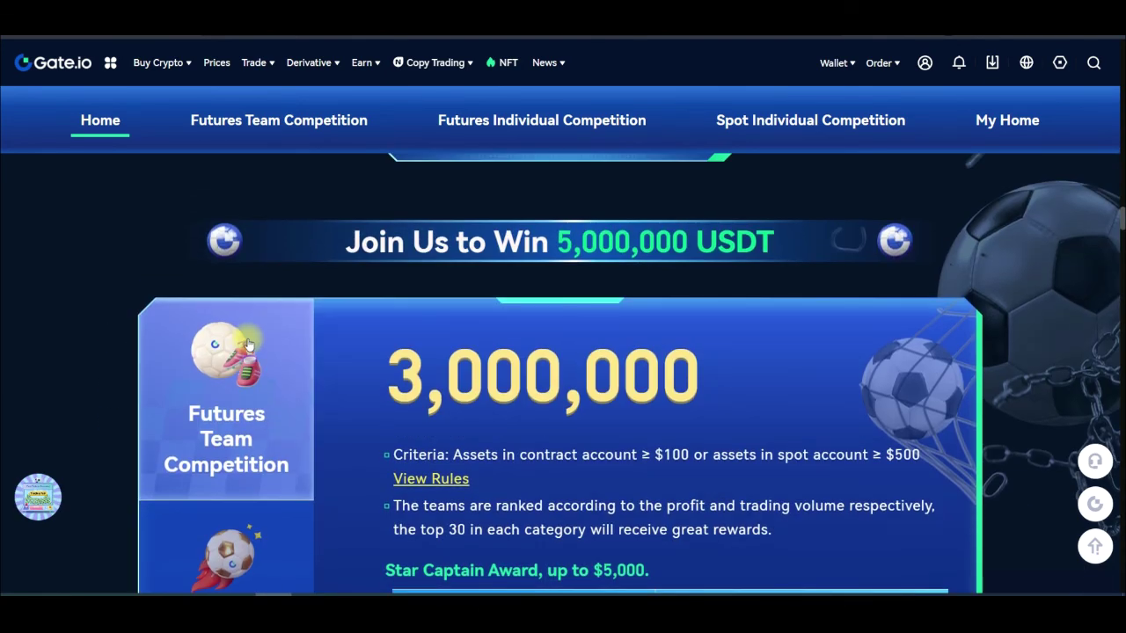
{"action": "scroll", "coordinate": [251, 338], "scroll_direction": "up", "scroll_amount": 5}
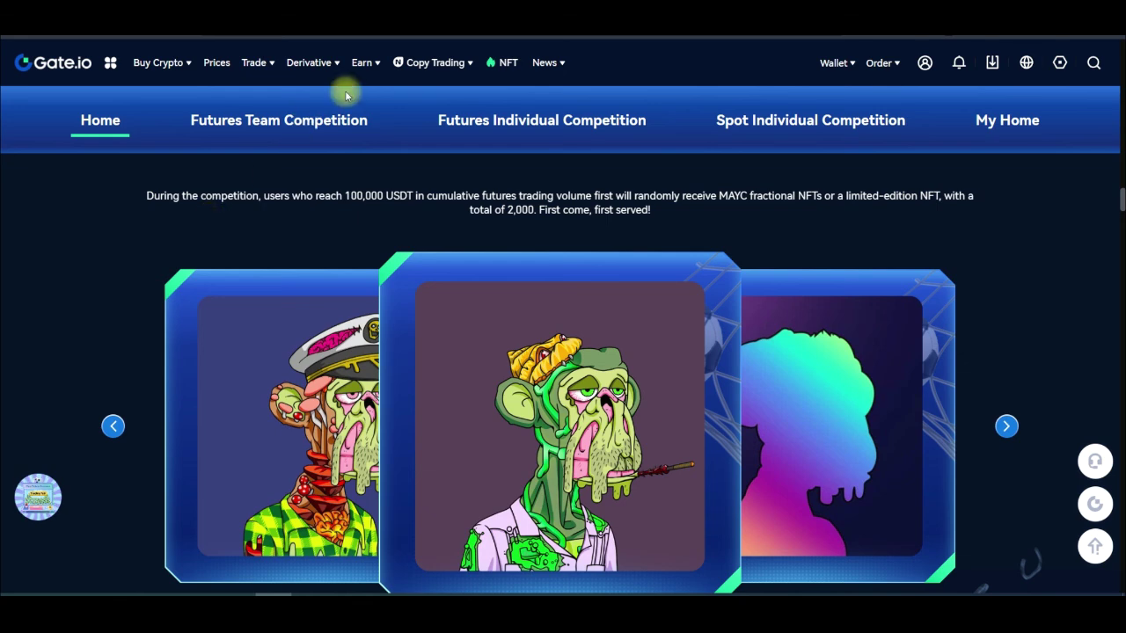